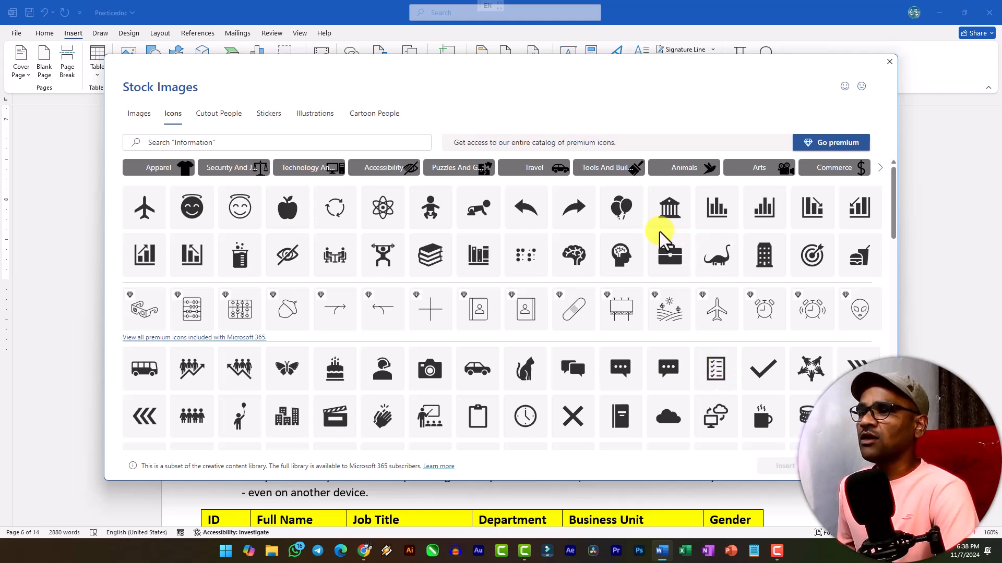
Step: Insert the black right-curving arrow icon from the stock icons and enlarge it to about 1.68 inches square
left_click(589, 195)
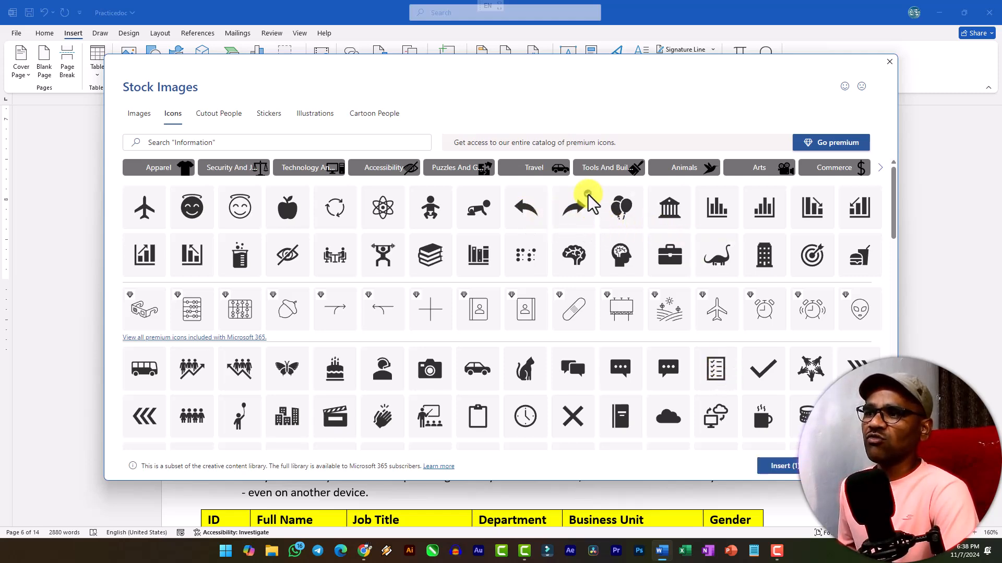
left_click(789, 471)
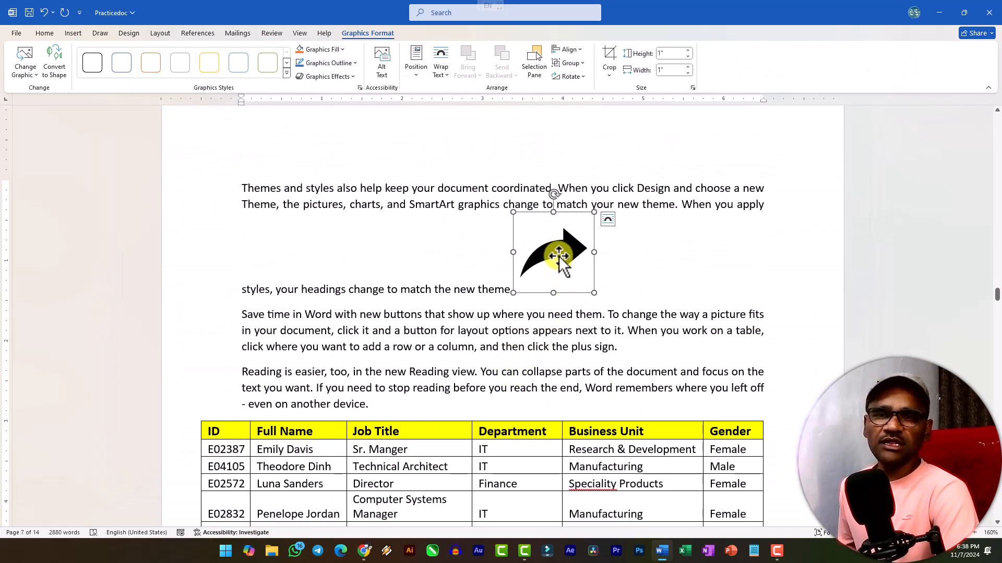
left_click_drag(513, 293, 459, 336)
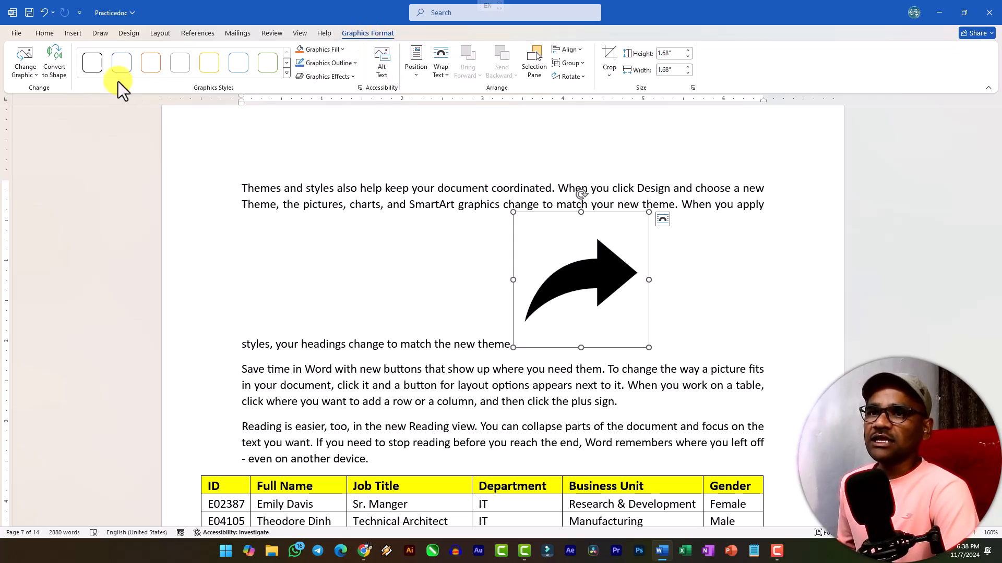
Step: Apply the orange outline graphics style to the arrow icon and fill it with standard red
left_click(35, 76)
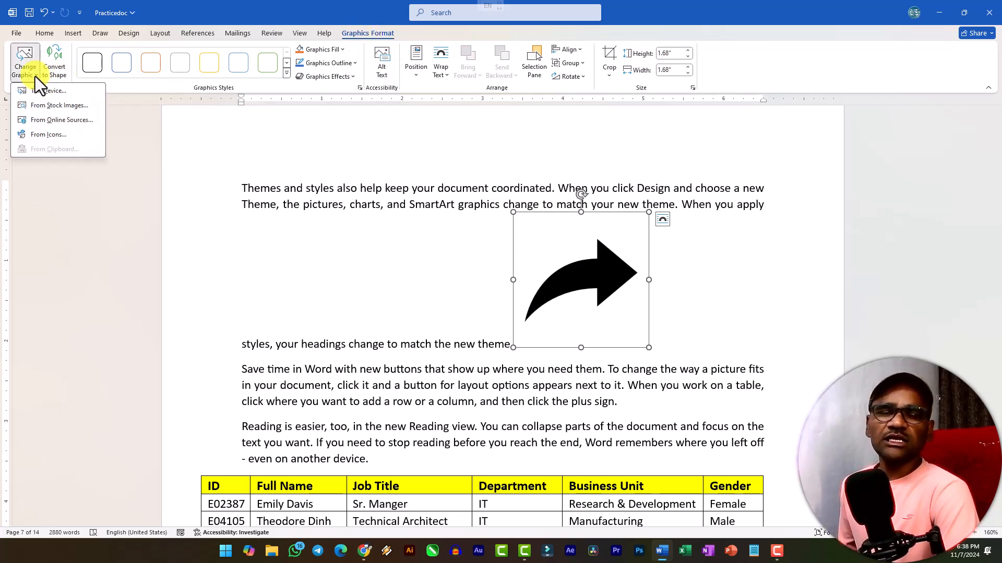
left_click(35, 76)
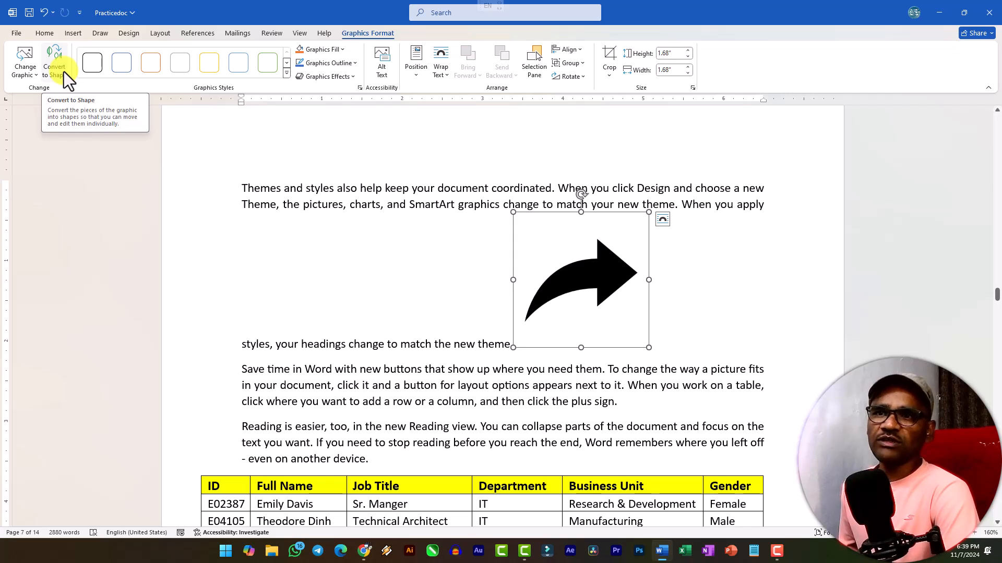
left_click(123, 68)
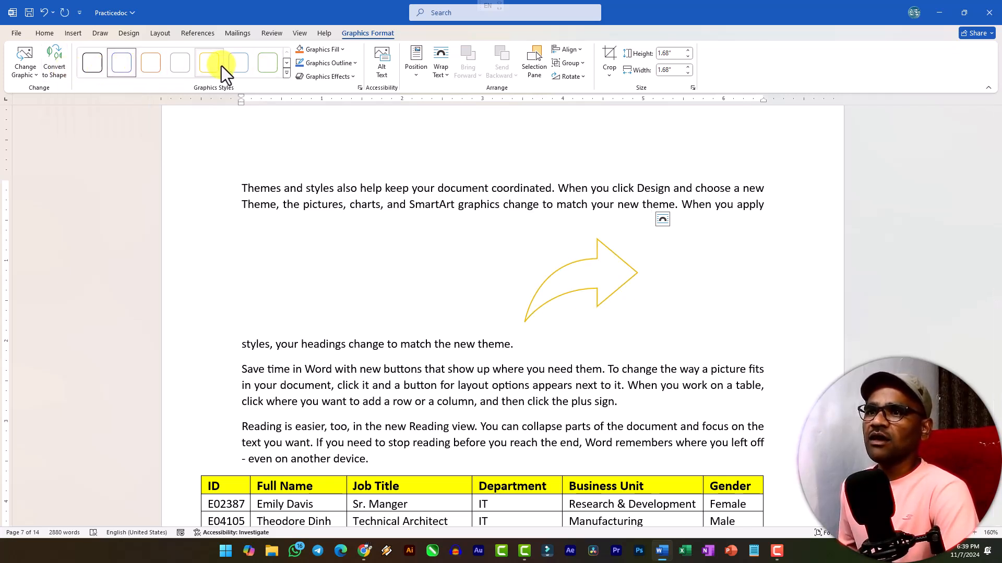
left_click(156, 65)
left_click(337, 54)
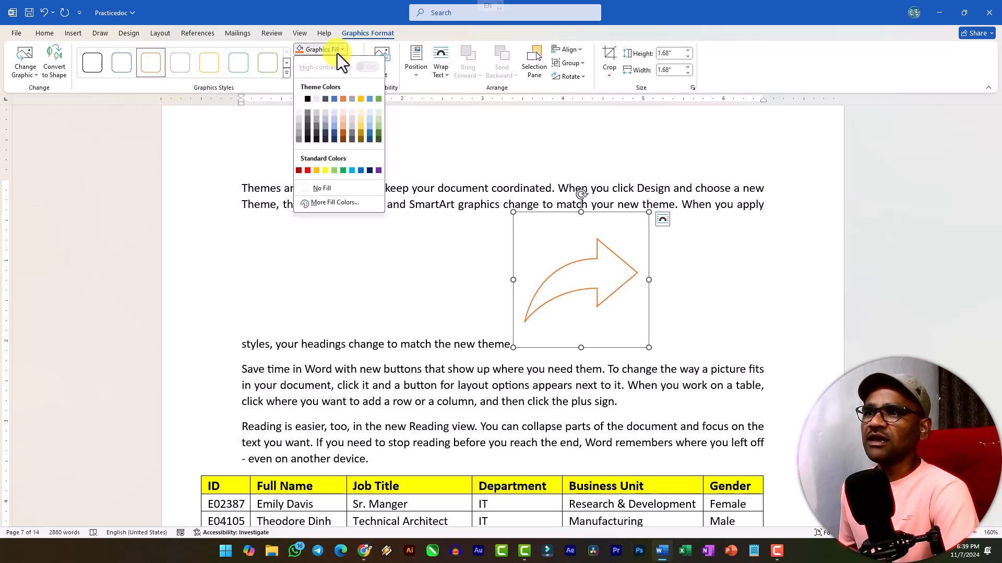
left_click(308, 171)
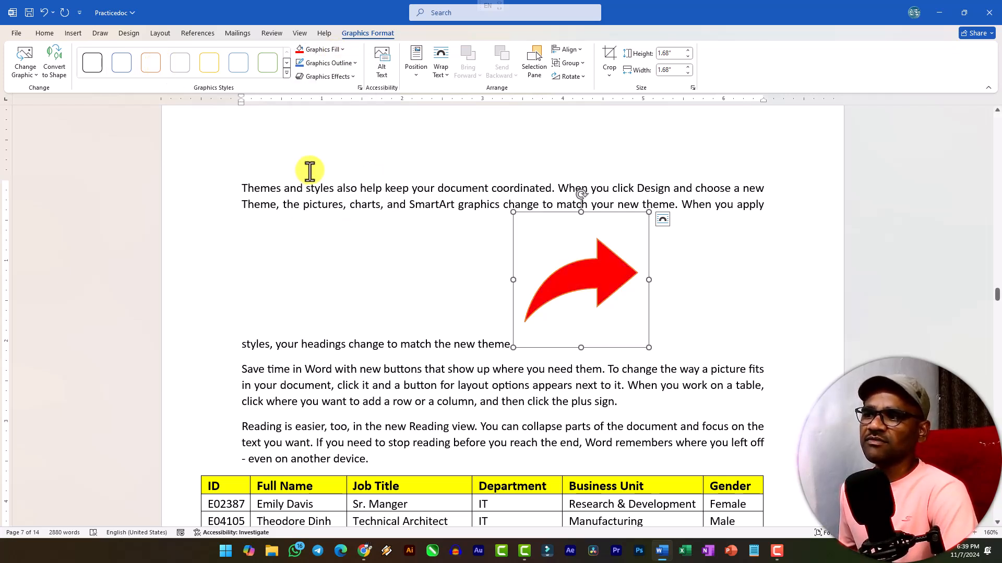
left_click(353, 64)
left_click(352, 67)
left_click(344, 79)
left_click(345, 82)
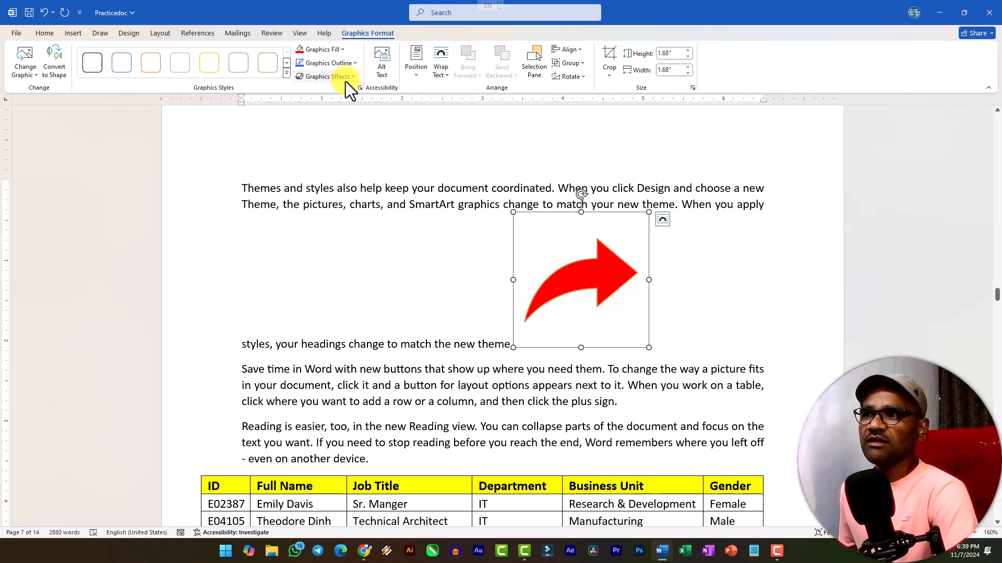
left_click(413, 76)
left_click(413, 76)
left_click(441, 78)
left_click(442, 78)
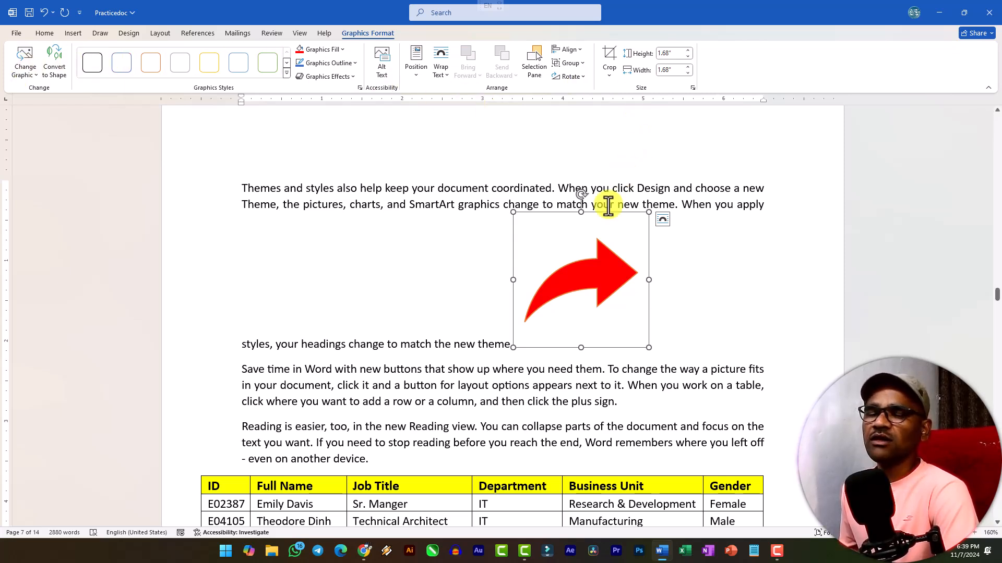
Step: Set the arrow icon's text wrapping to Tight and place it in the middle of the first two paragraphs
left_click_drag(581, 291, 558, 305)
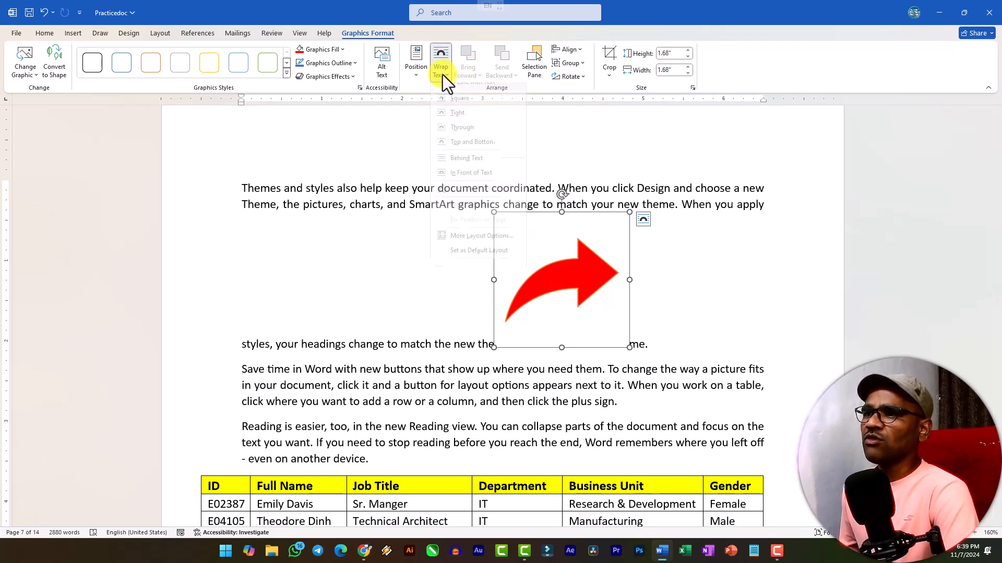
left_click(442, 74)
left_click(465, 117)
left_click_drag(572, 297, 386, 268)
left_click_drag(584, 273, 514, 251)
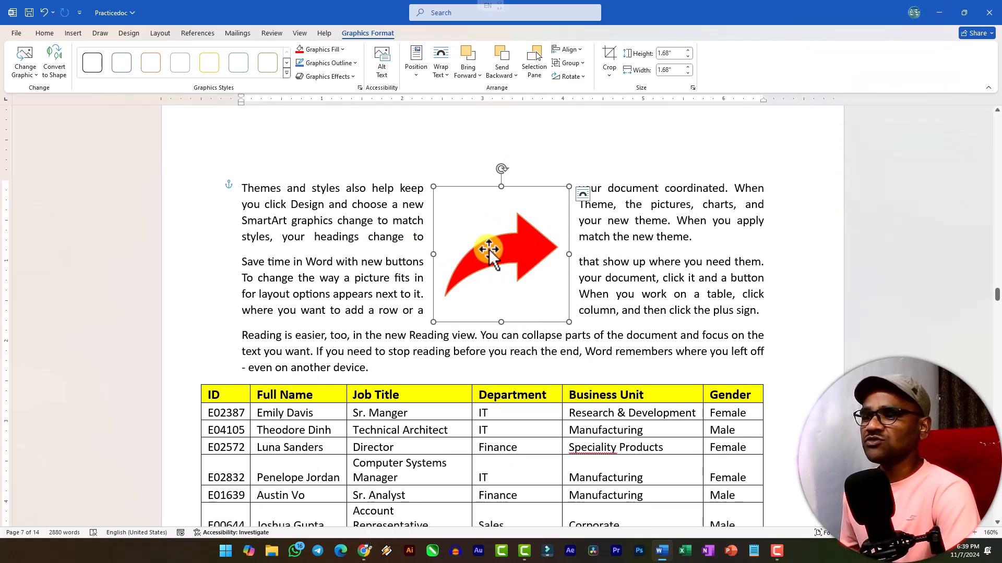
Step: Add an empty paragraph after the sentence ending in "click the plus sign."
left_click(590, 327)
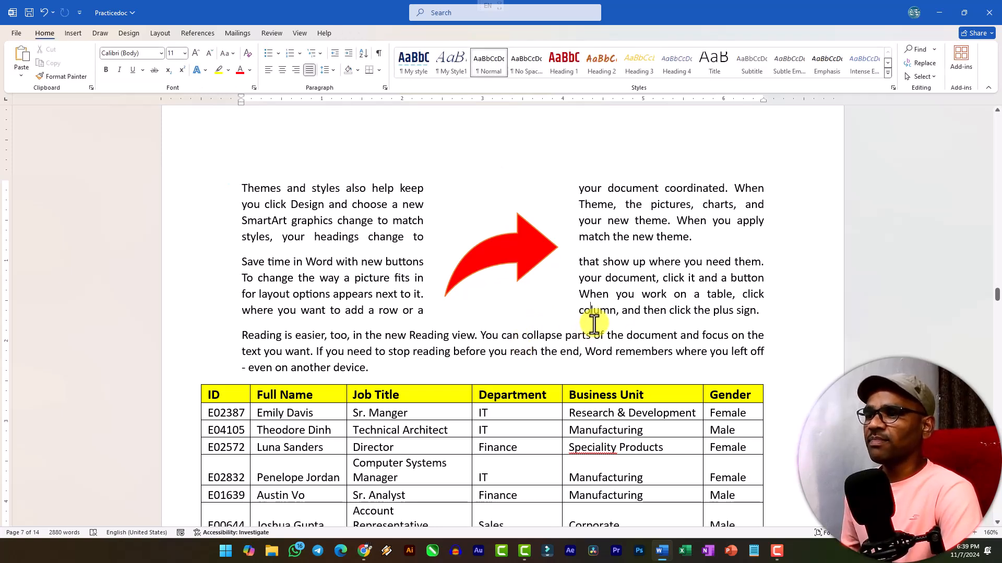
left_click(762, 312)
key("Return")
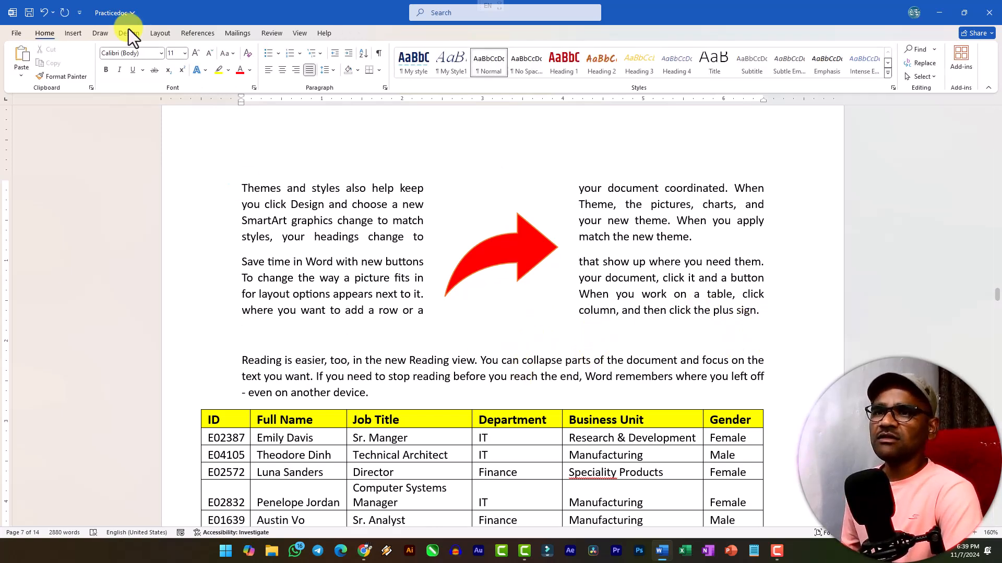
Step: Insert the laptop with the blue keyboard from the Microsoft Products stock 3D models, and undo its rotation to the back view
left_click(73, 35)
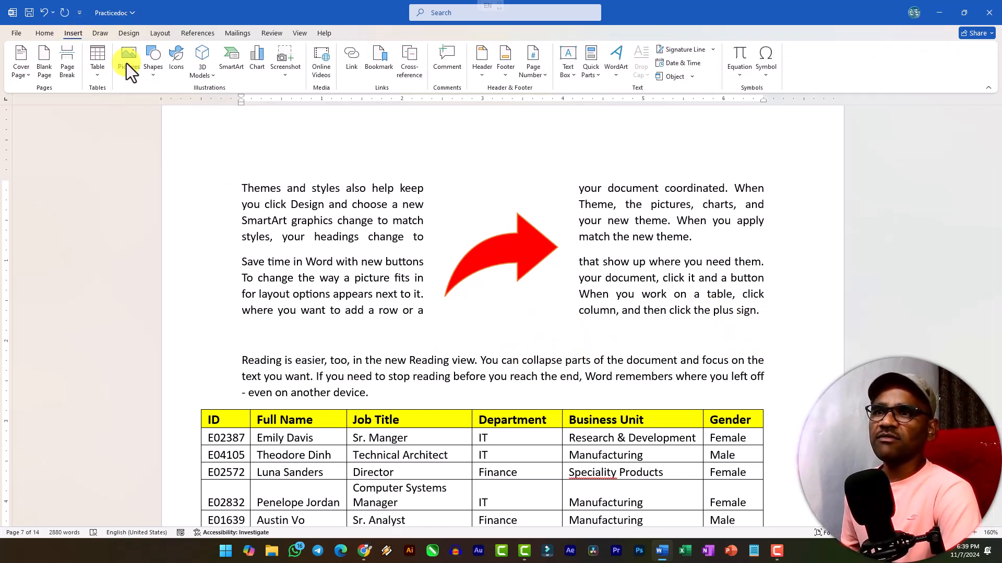
left_click(205, 73)
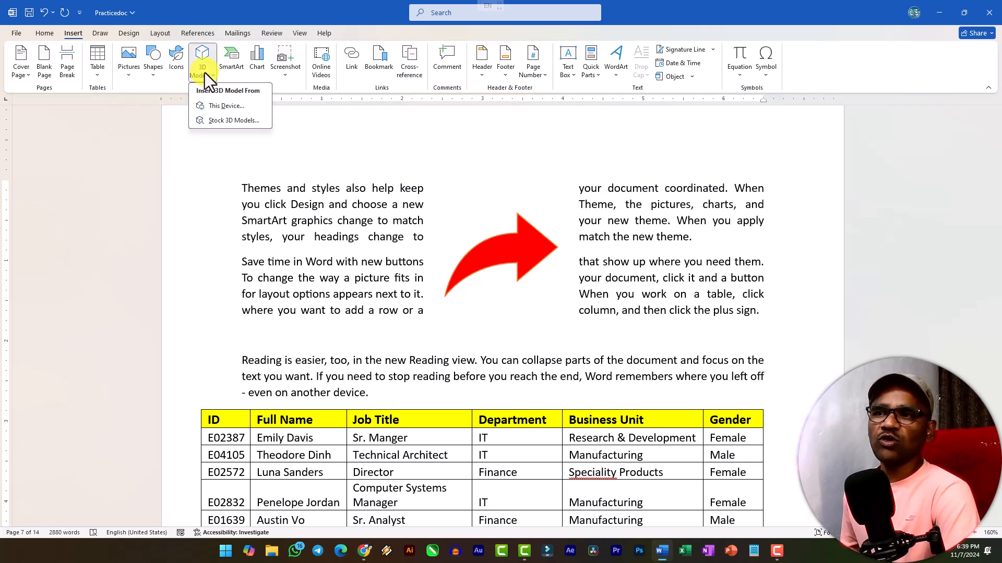
left_click(217, 124)
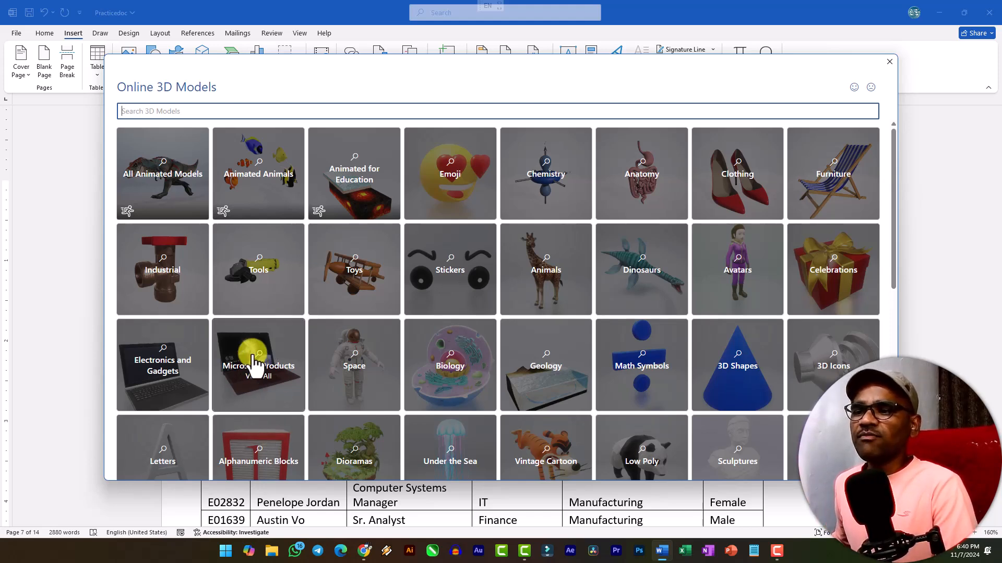
left_click(240, 338)
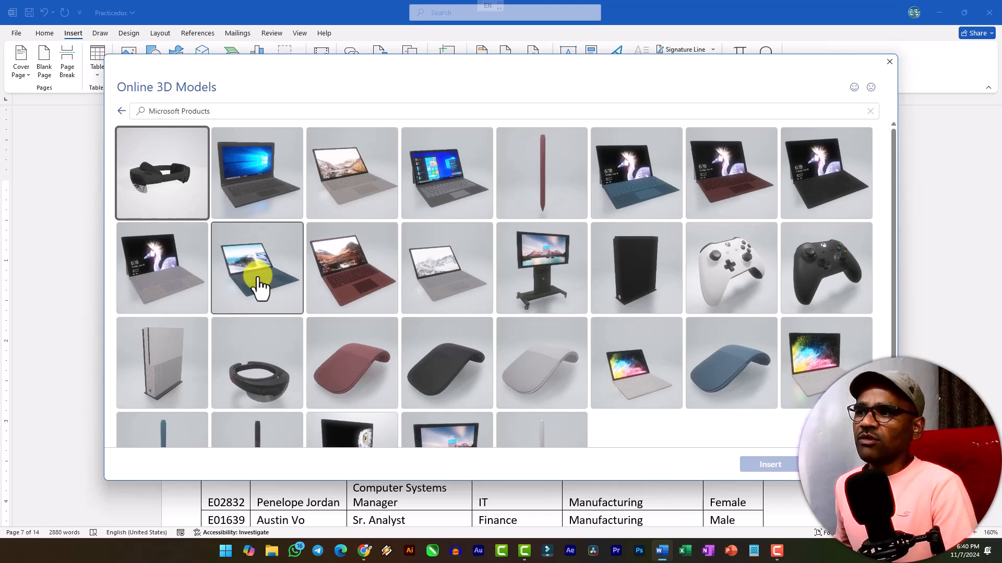
left_click(617, 183)
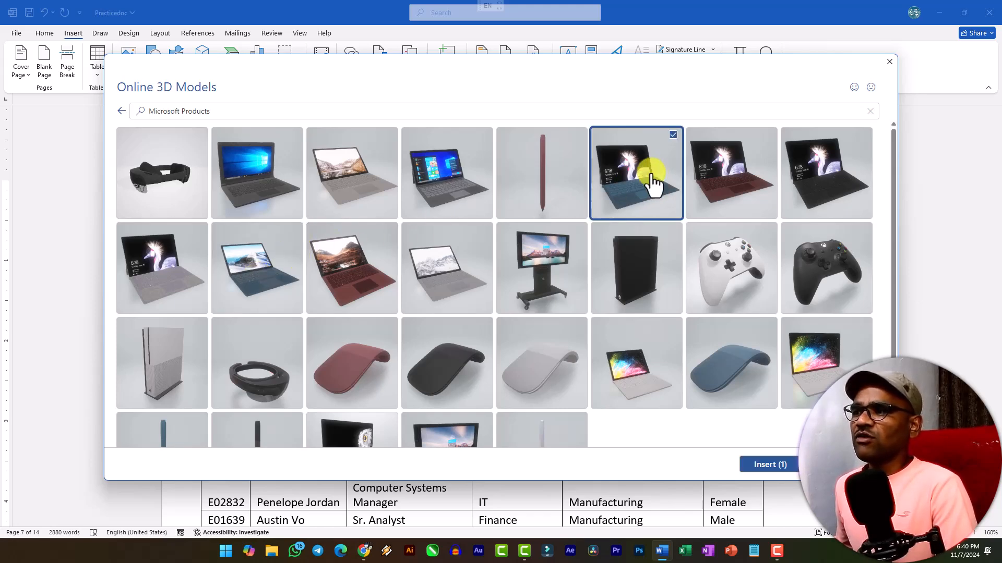
left_click(770, 464)
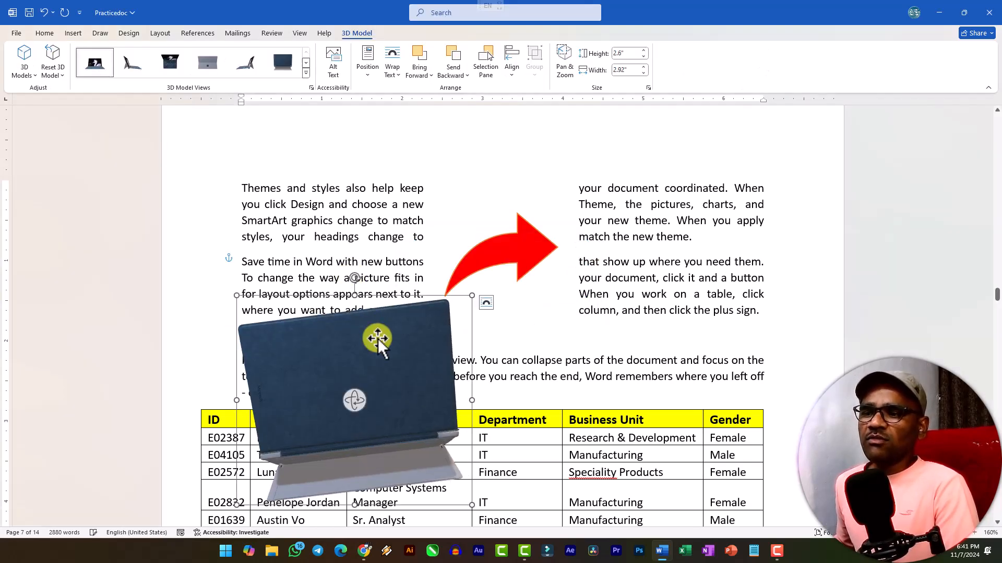
key("ctrl+z")
Step: Set the laptop model's text wrapping to Square and position it just below the red arrow, between the text
left_click_drag(389, 406, 371, 278)
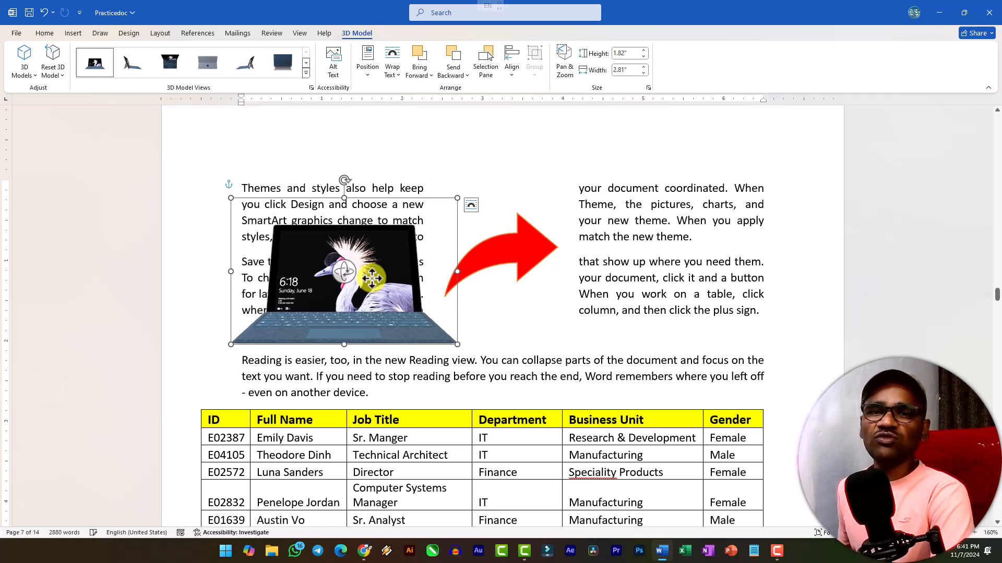
left_click(393, 78)
left_click(409, 109)
left_click_drag(389, 248, 605, 317)
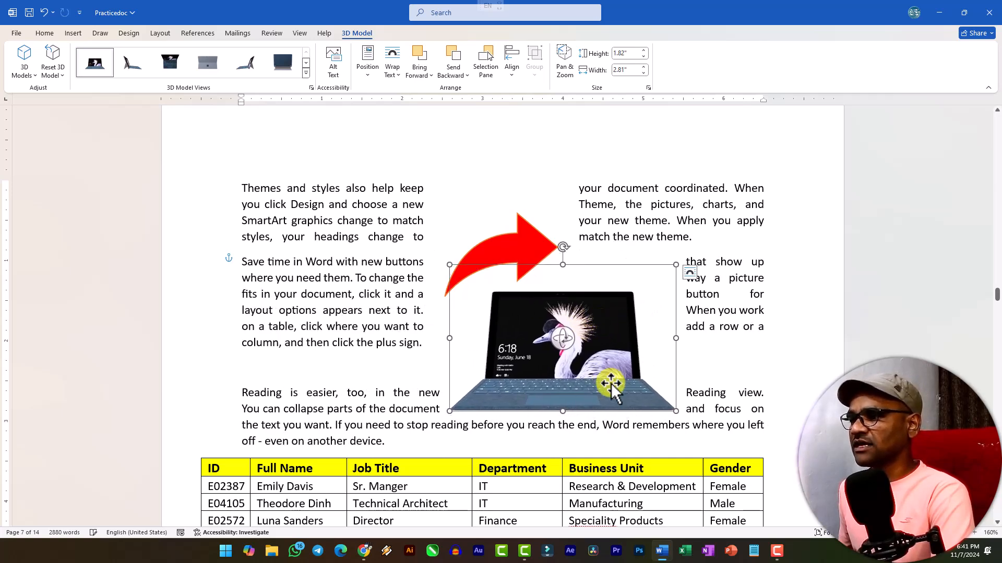
Step: Rotate the laptop model in 3D until its screen and keyboard face forward, seen slightly from above
left_click(714, 374)
left_click(566, 350)
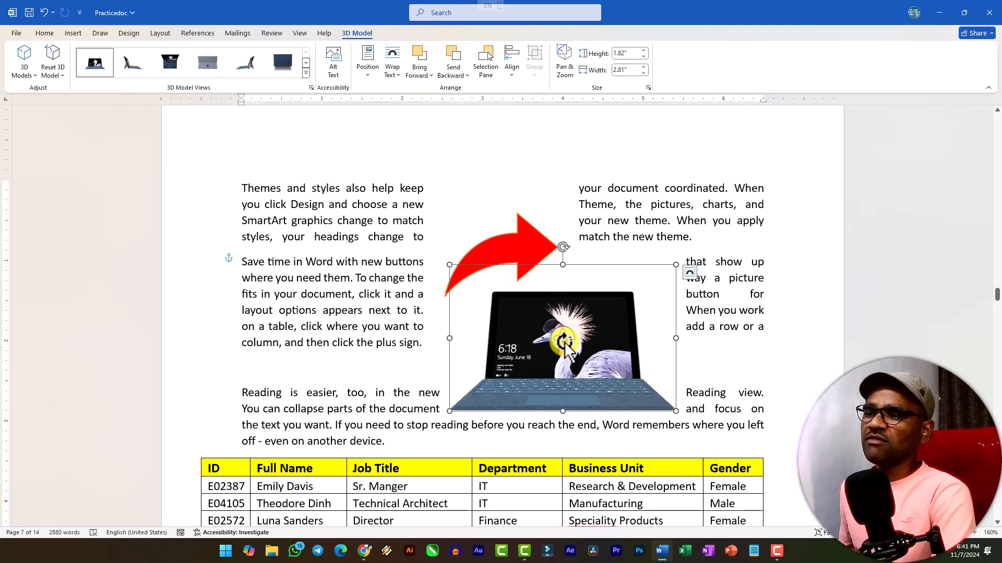
left_click_drag(565, 345, 600, 338)
left_click_drag(605, 303, 474, 381)
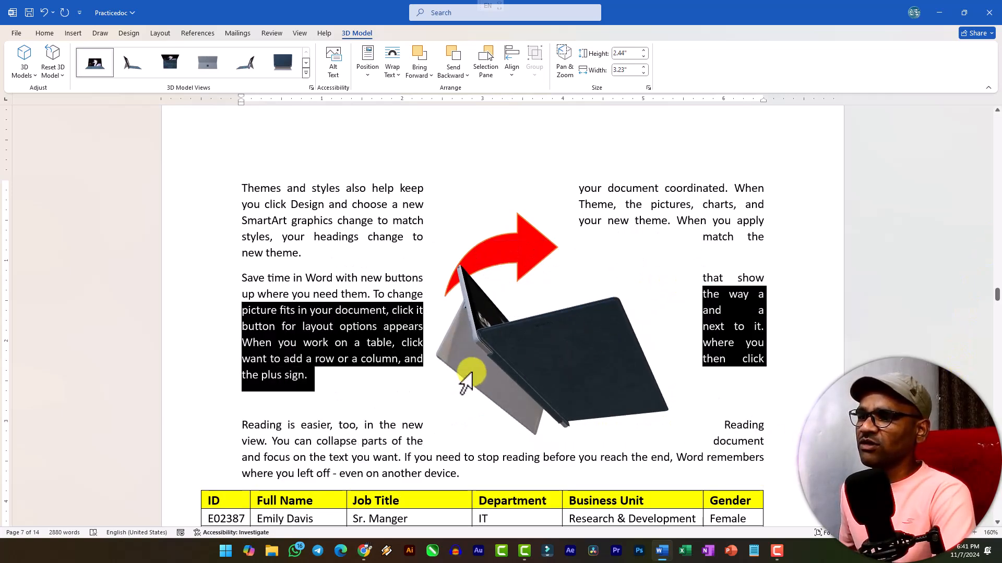
left_click(564, 362)
left_click_drag(527, 353, 472, 425)
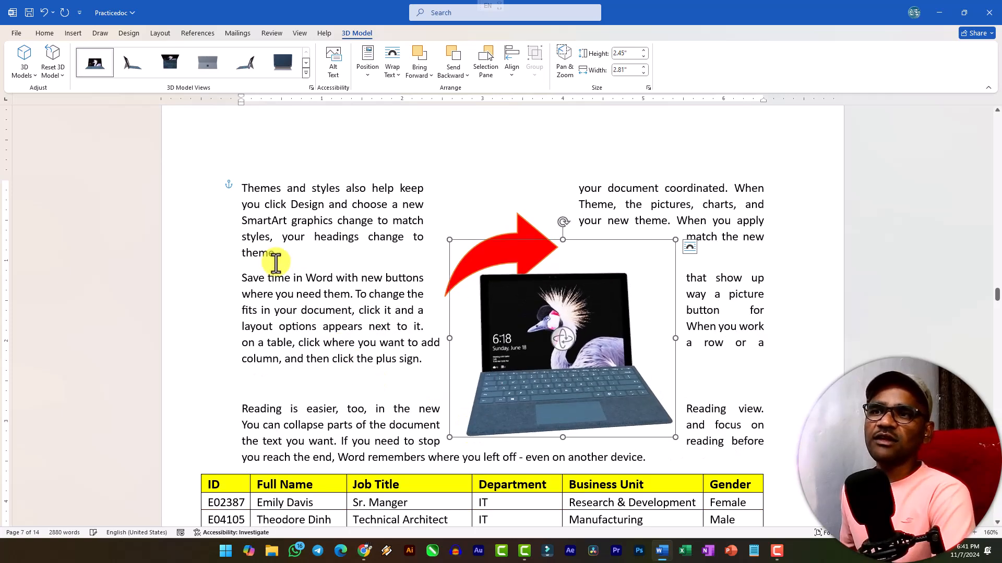
left_click(305, 73)
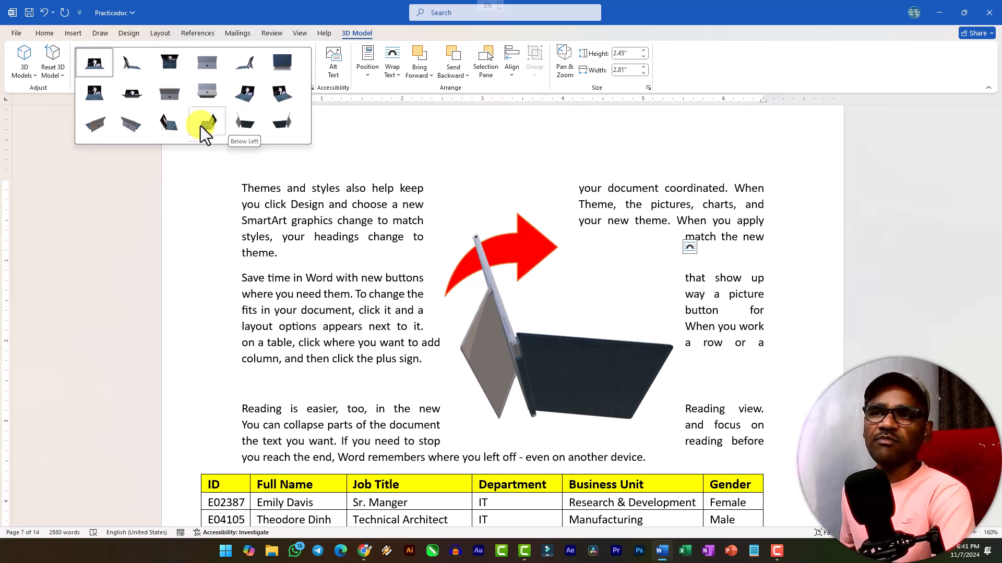
left_click(63, 78)
left_click(64, 77)
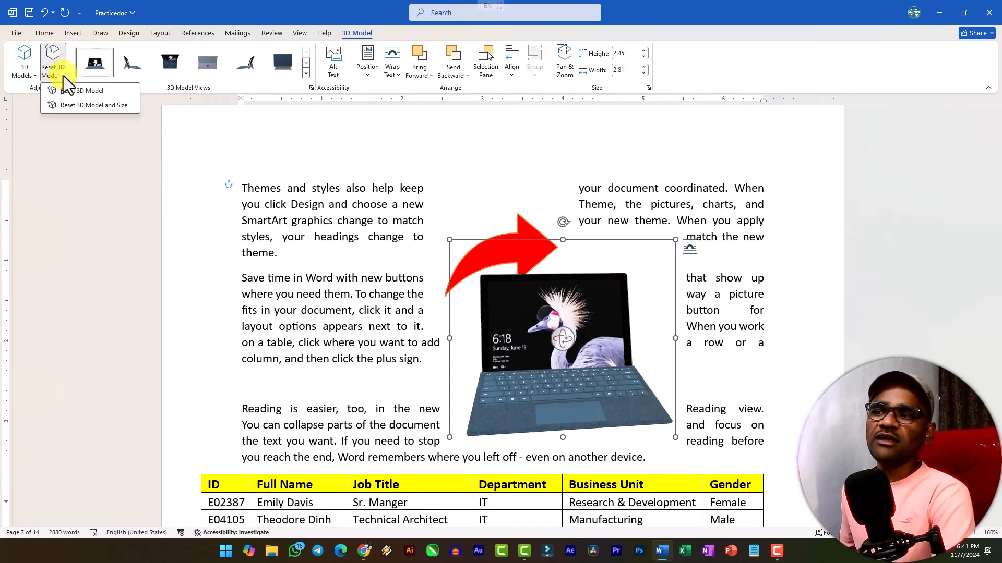
left_click(62, 75)
left_click(15, 80)
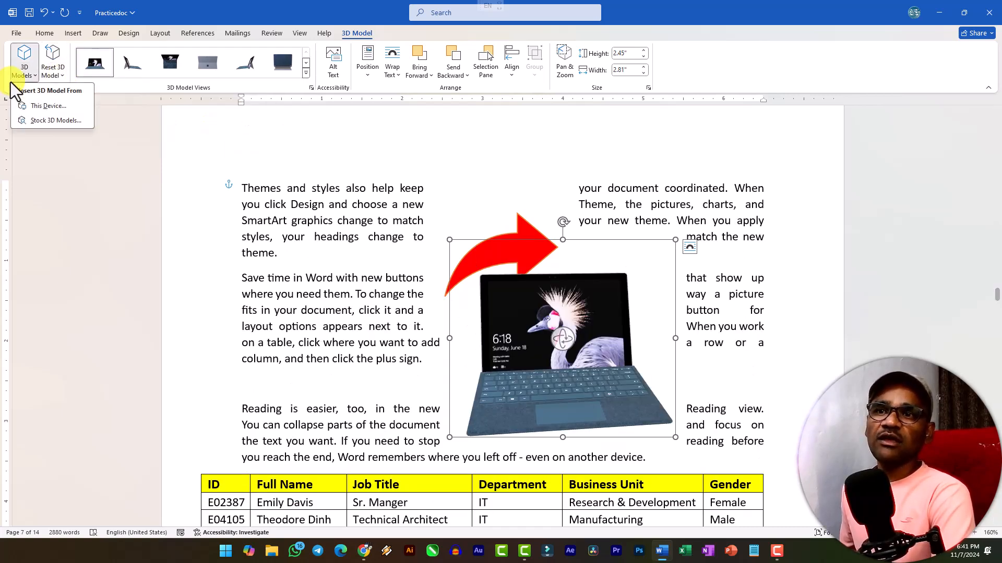
left_click(14, 81)
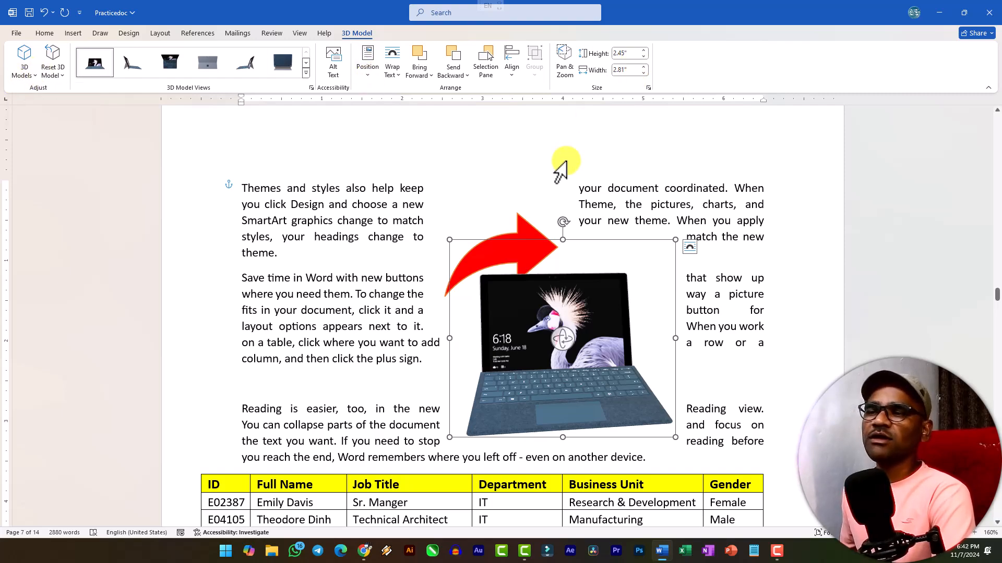
Step: Insert the animated cross-section heart from the Medical stock 3D models in the empty paragraph after "click the plus sign."
scroll(520, 249, "down", 5)
left_click(365, 270)
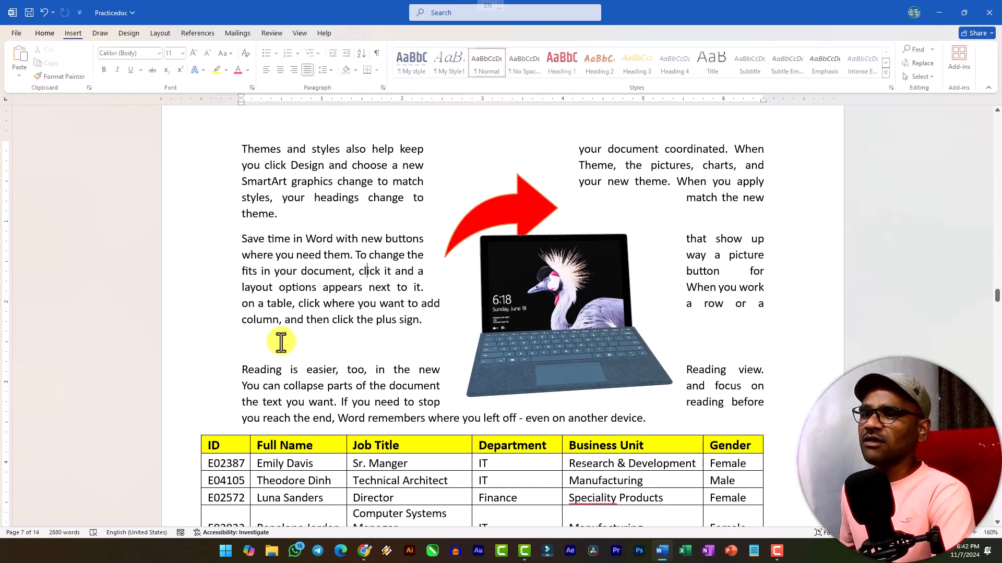
left_click(71, 33)
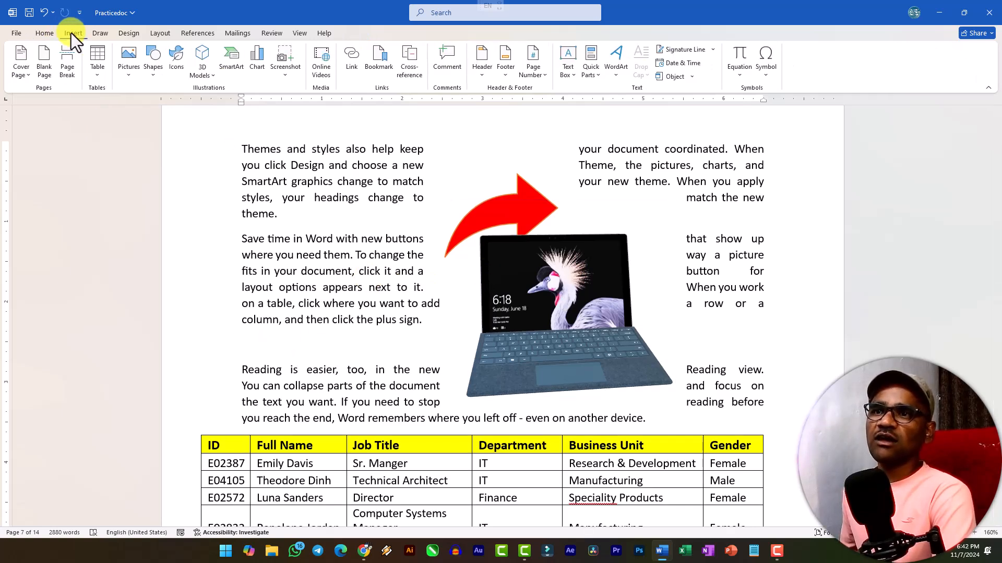
left_click(211, 74)
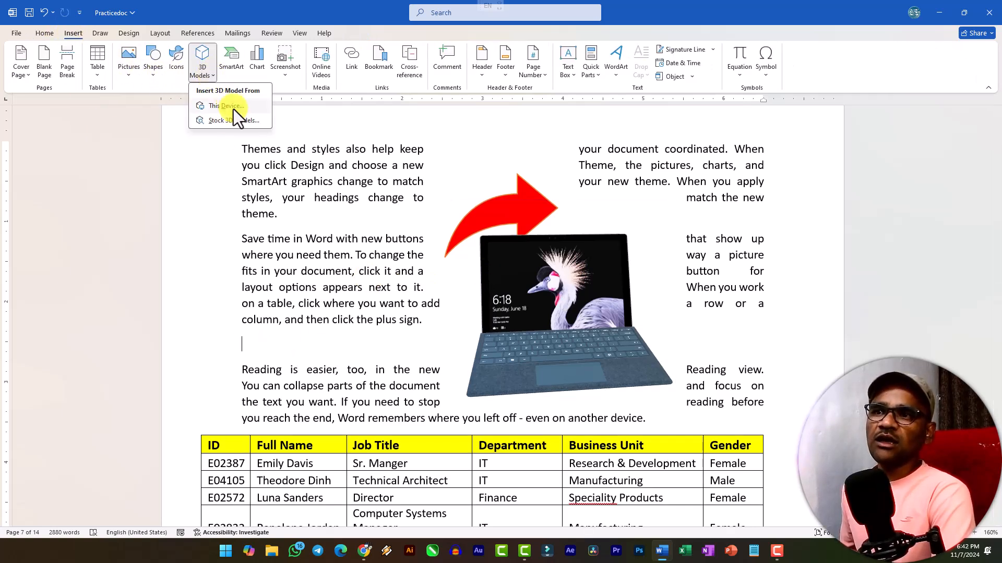
left_click(235, 124)
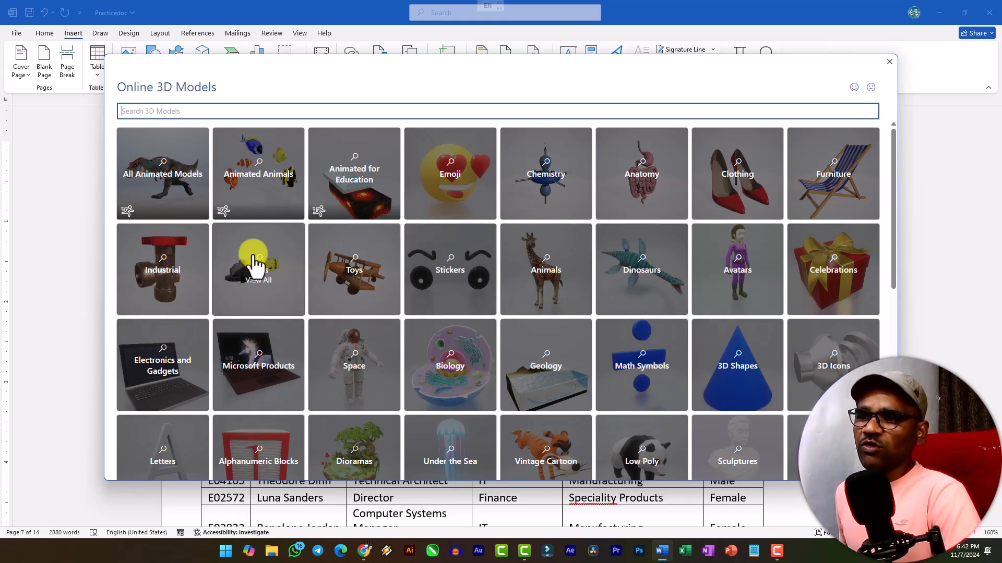
scroll(256, 261, "down", 4)
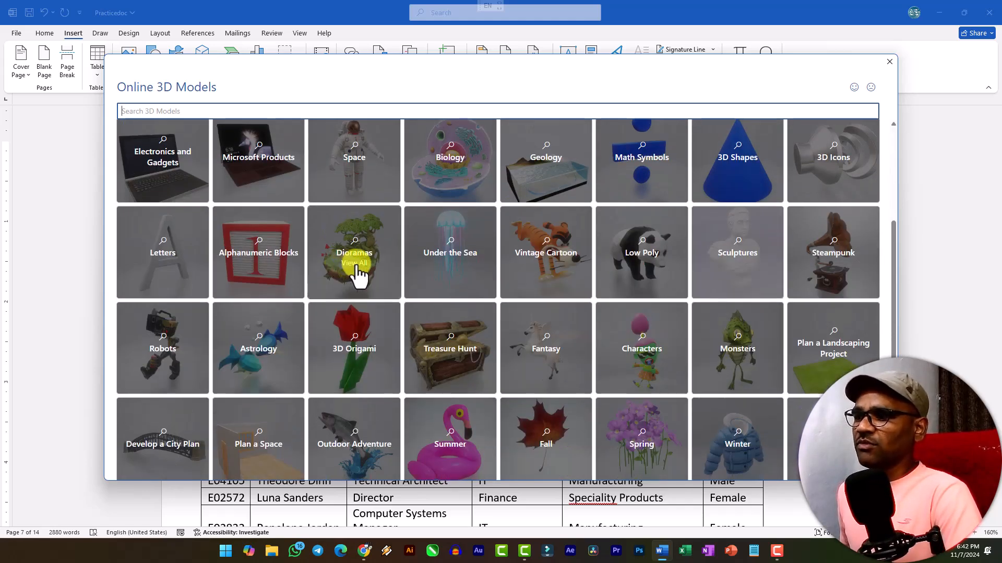
scroll(381, 272, "down", 4)
scroll(527, 308, "up", 4)
scroll(558, 318, "down", 4)
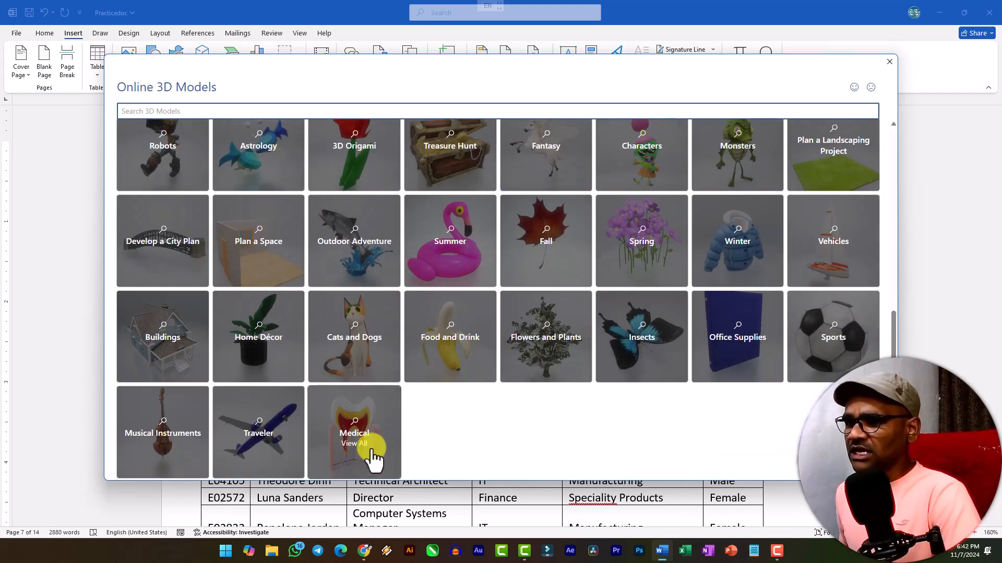
left_click(379, 453)
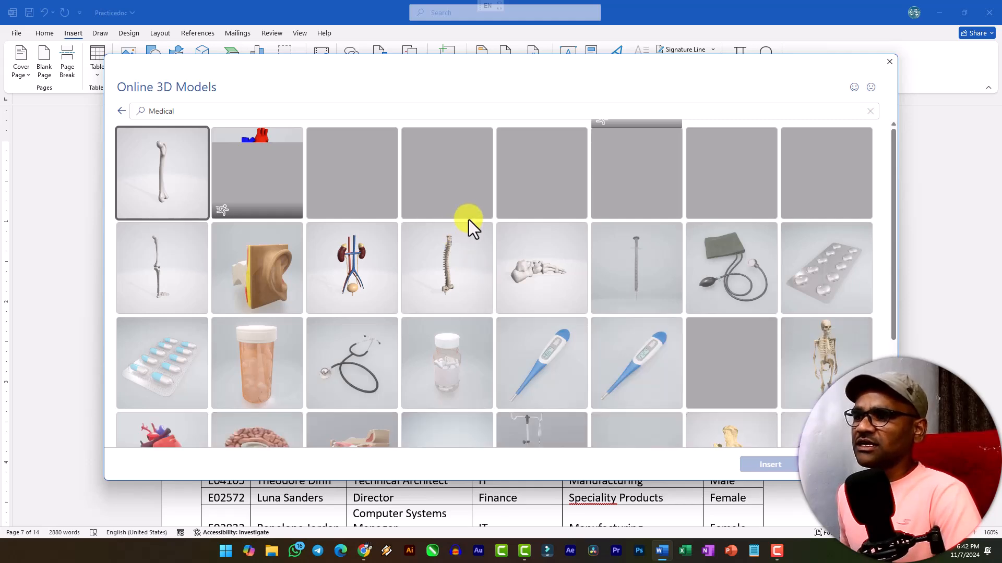
left_click(257, 179)
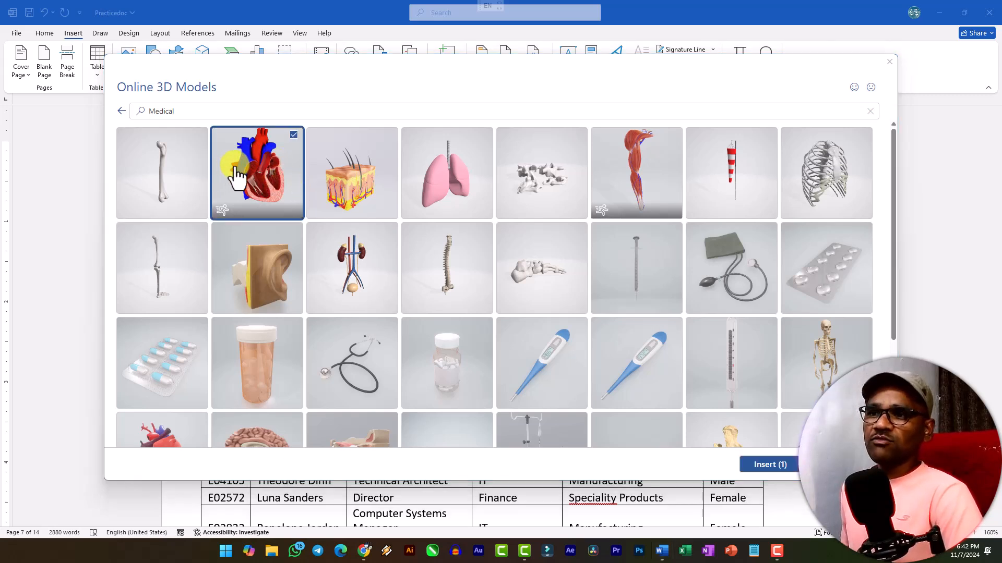
left_click(789, 465)
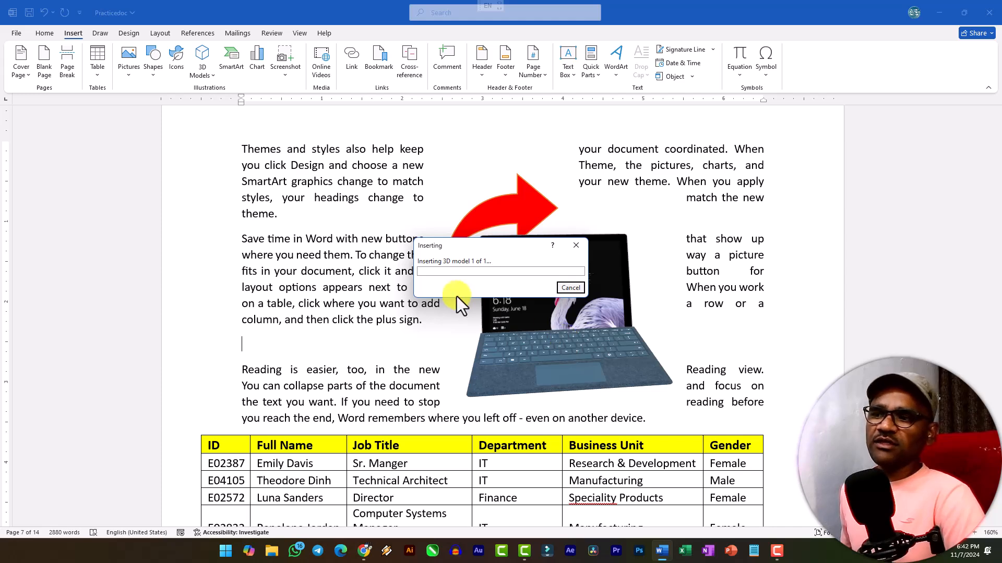
Step: Set the heart model's text wrapping to Tight and position it beside the red arrow, within the first two paragraphs
scroll(340, 311, "down", 3)
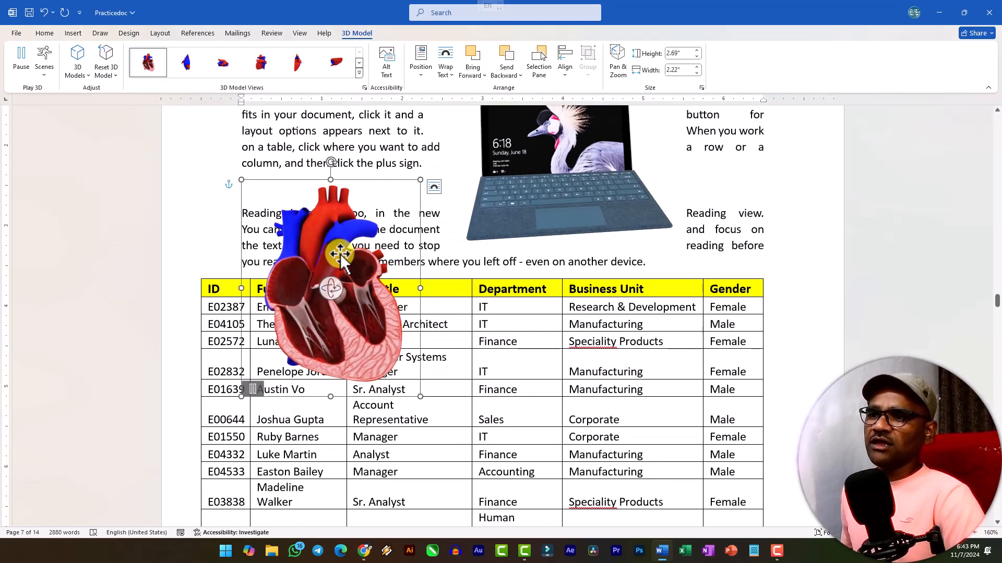
left_click_drag(344, 254, 339, 192)
scroll(337, 193, "up", 3)
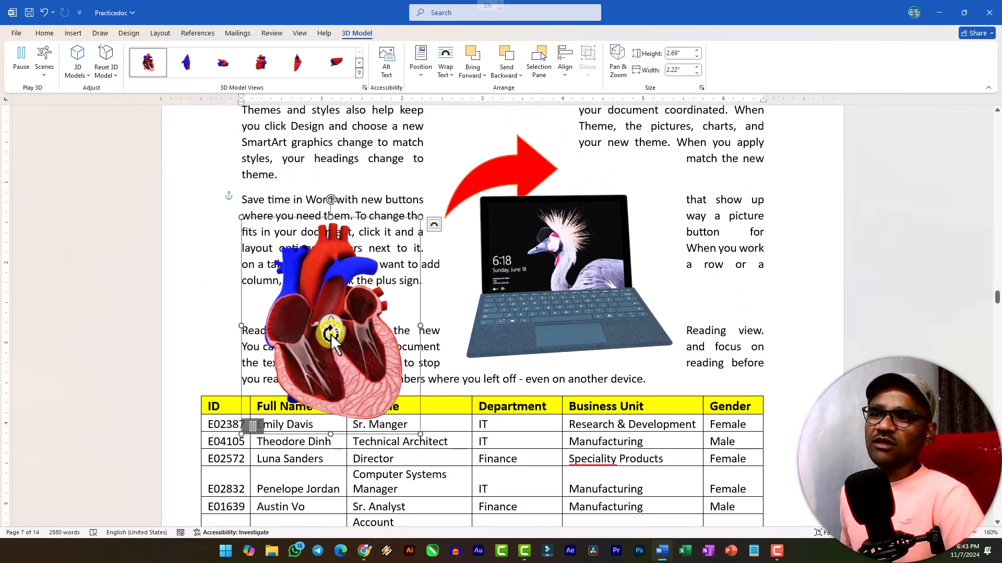
left_click(434, 225)
left_click(494, 299)
left_click_drag(366, 342, 373, 252)
scroll(373, 266, "up", 2)
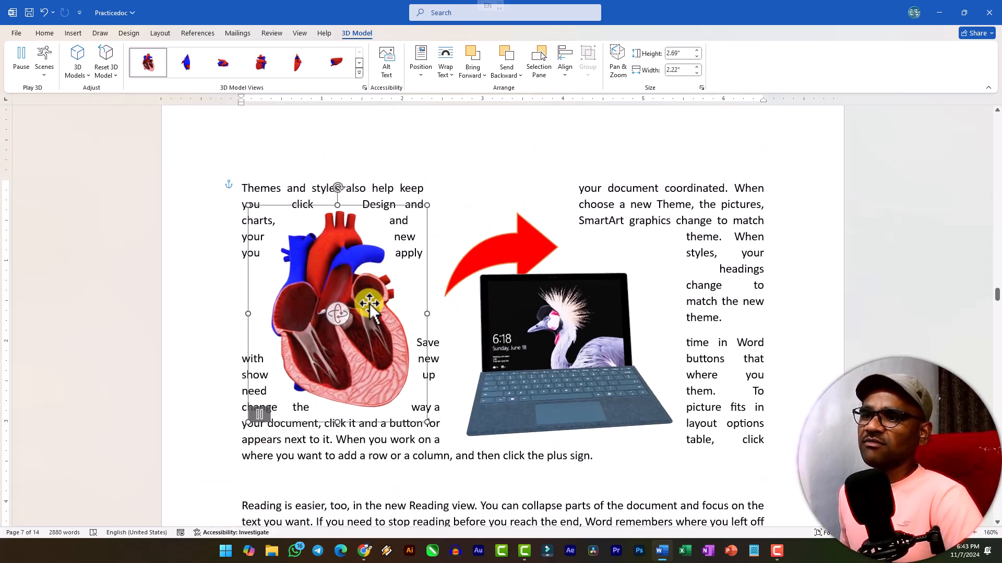
Step: Rotate the heart model in 3D to show its outer surface, and turn it to face its cut-open front forward
left_click_drag(342, 315, 339, 380)
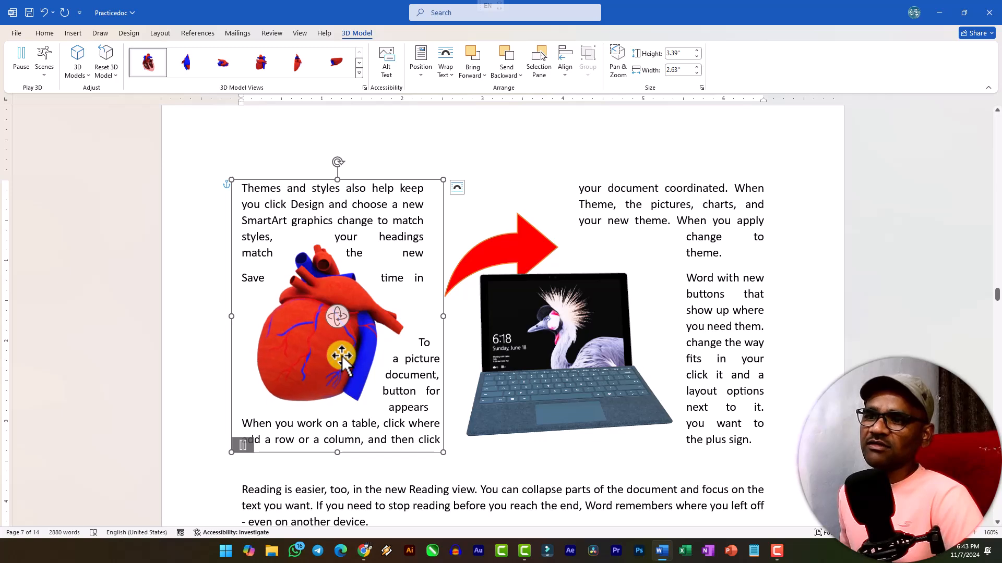
left_click_drag(338, 317, 15, 344)
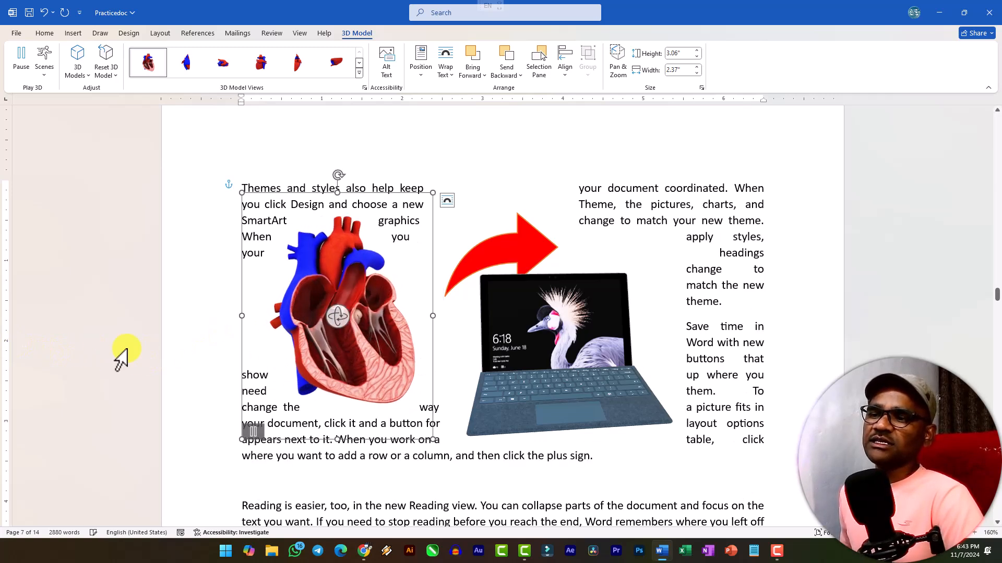
left_click_drag(341, 320, 310, 327)
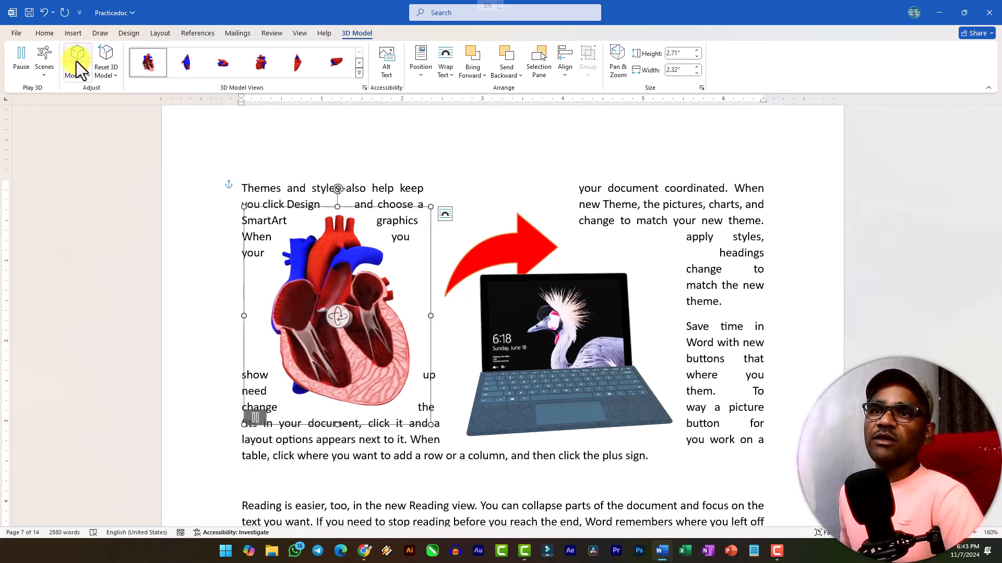
Step: Pause the heart model's animation, and try a different preset 3D view on it before undoing that view change
left_click(47, 74)
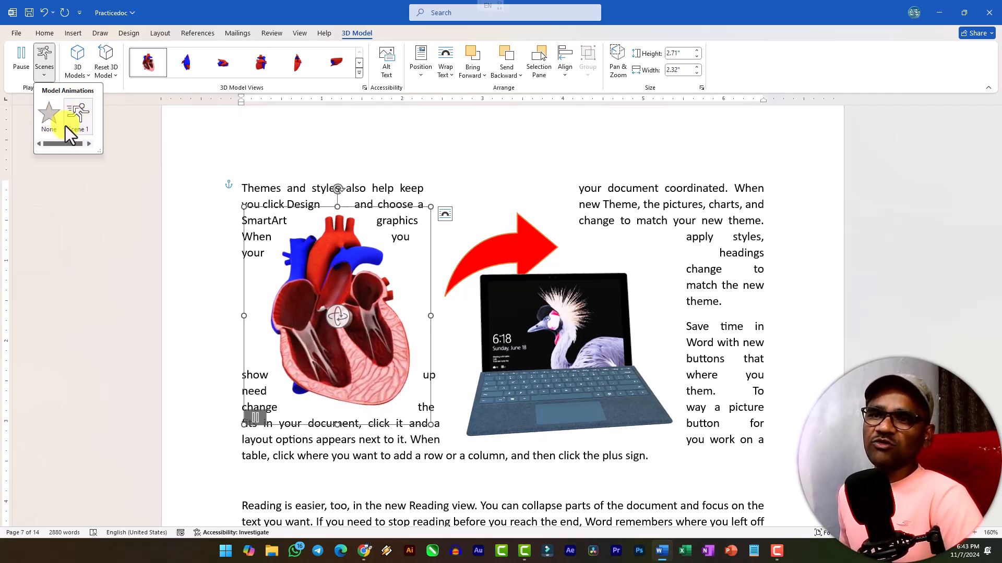
left_click(23, 56)
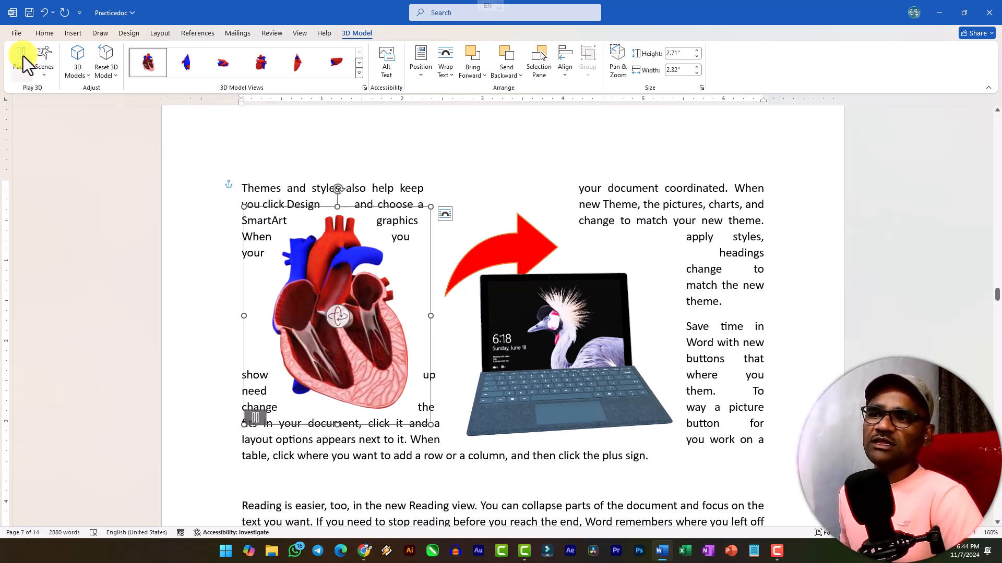
left_click(23, 55)
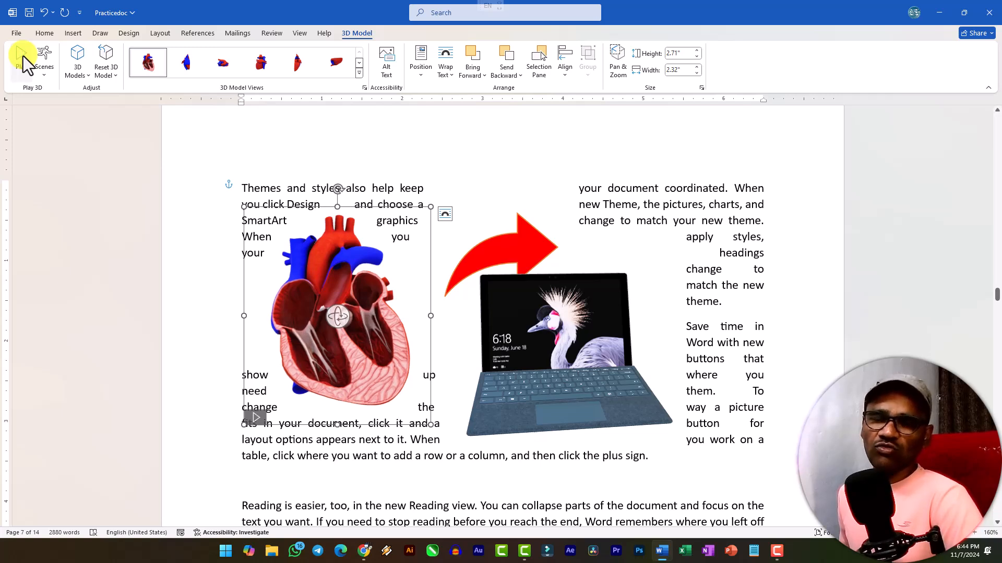
left_click(352, 75)
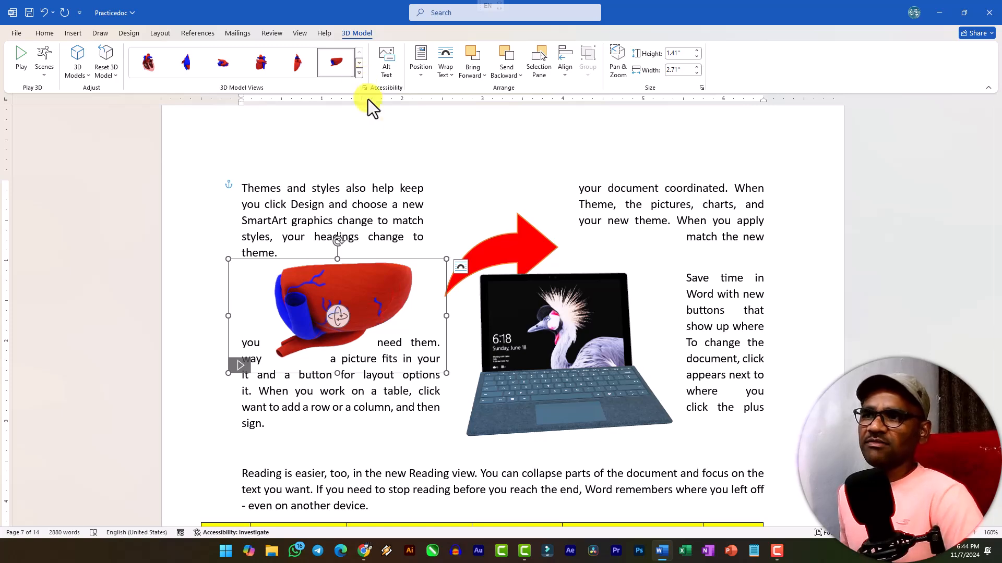
key("ctrl+z")
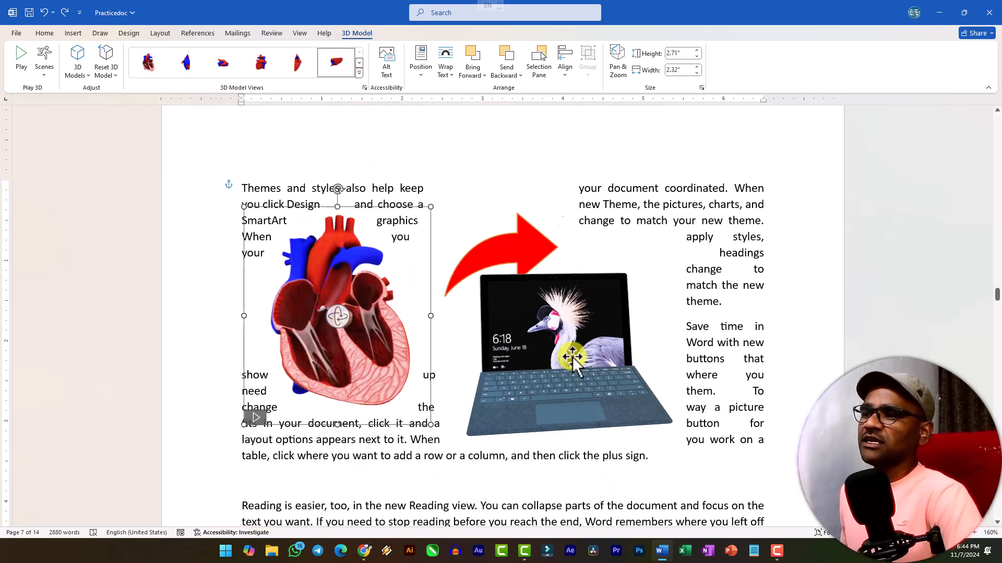
Step: Rotate the laptop model slightly in 3D, keeping its screen and keyboard facing forward
left_click(572, 359)
left_click_drag(565, 351, 537, 362)
left_click(354, 308)
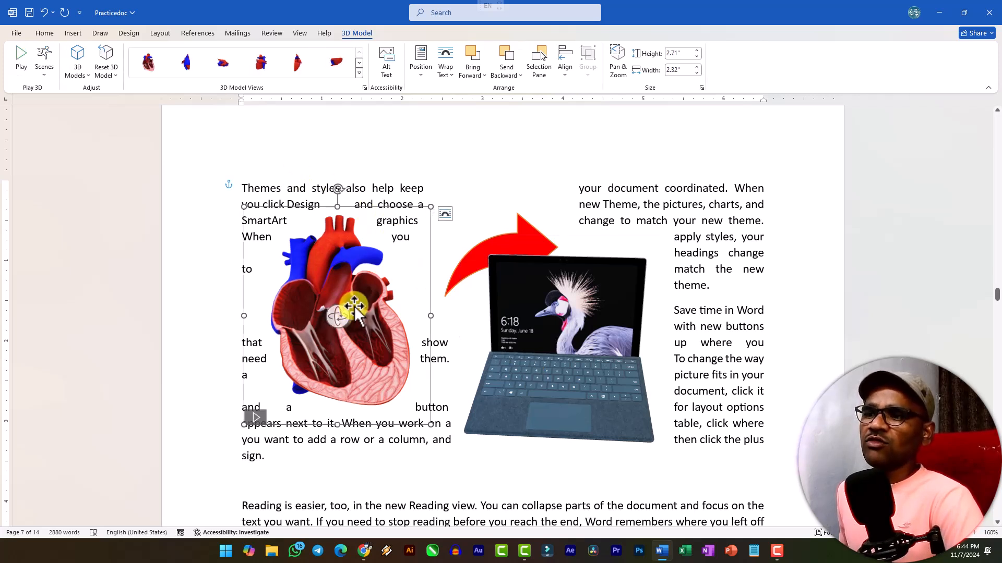
left_click(73, 33)
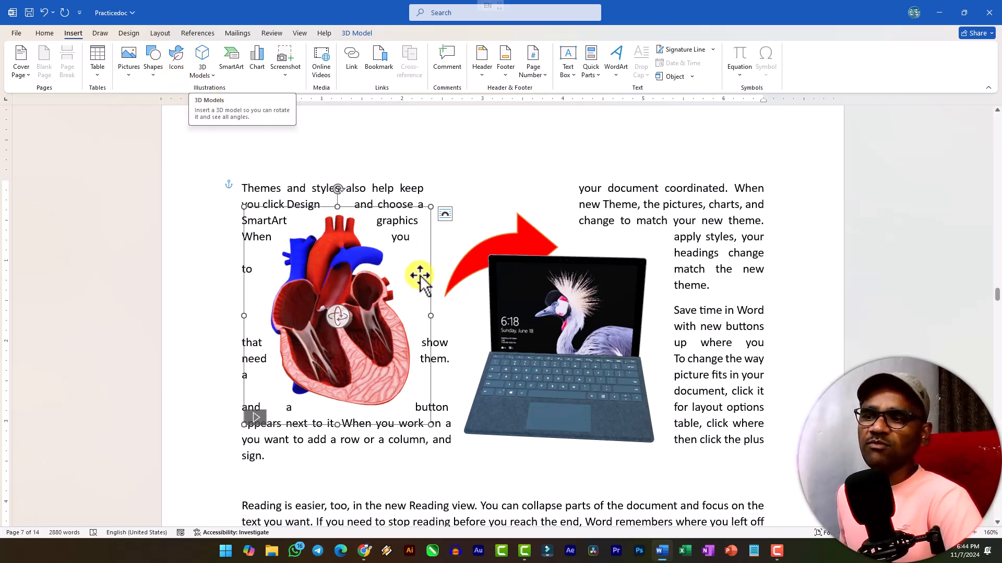
left_click(496, 340)
Step: Delete the blue "Computer Education" rectangle and the text box above it in the Computer Fundamentals section on page 1
scroll(497, 350, "down", 10)
scroll(486, 341, "up", 6)
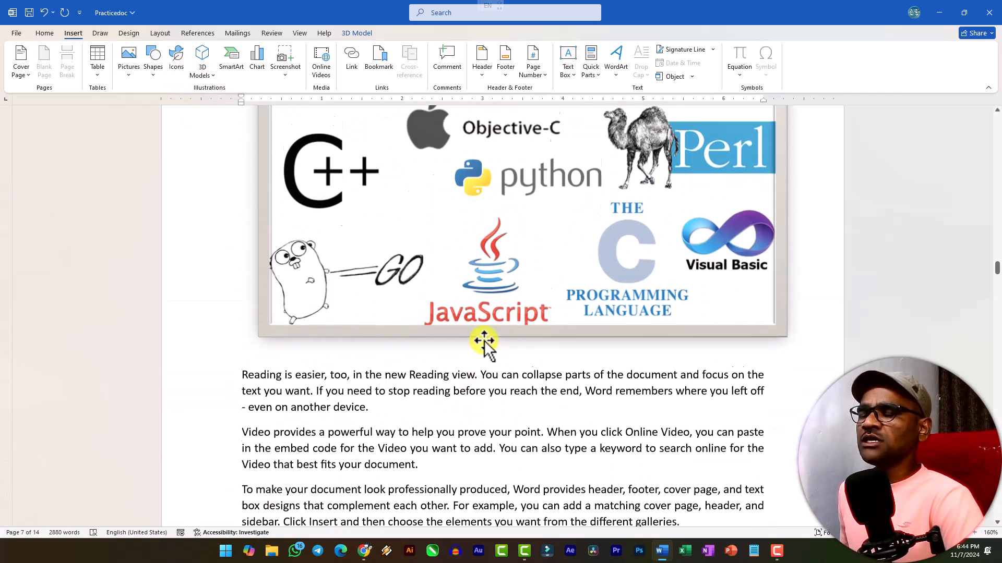
scroll(482, 339, "up", 10)
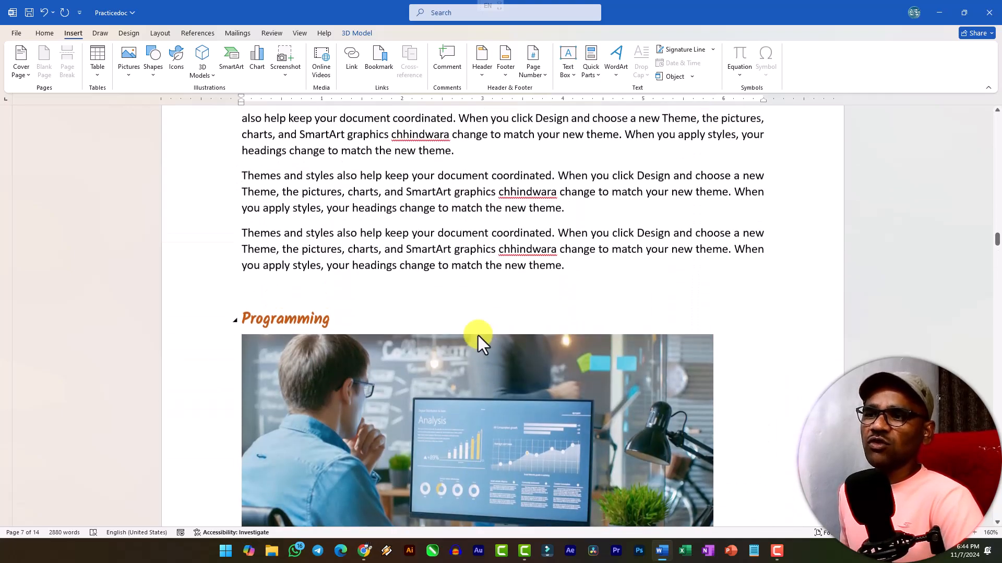
scroll(478, 333, "up", 5)
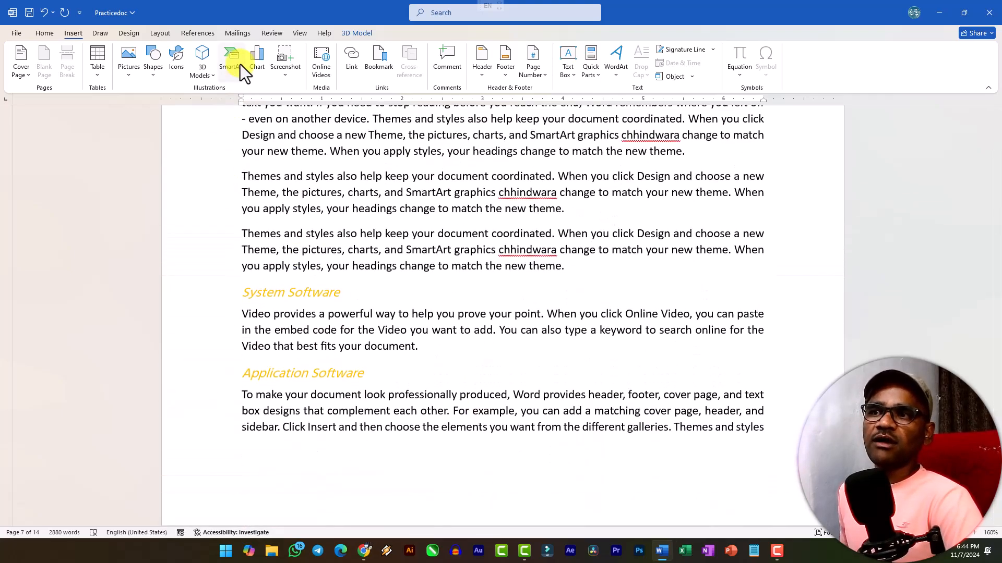
scroll(447, 253, "up", 20)
scroll(446, 250, "up", 20)
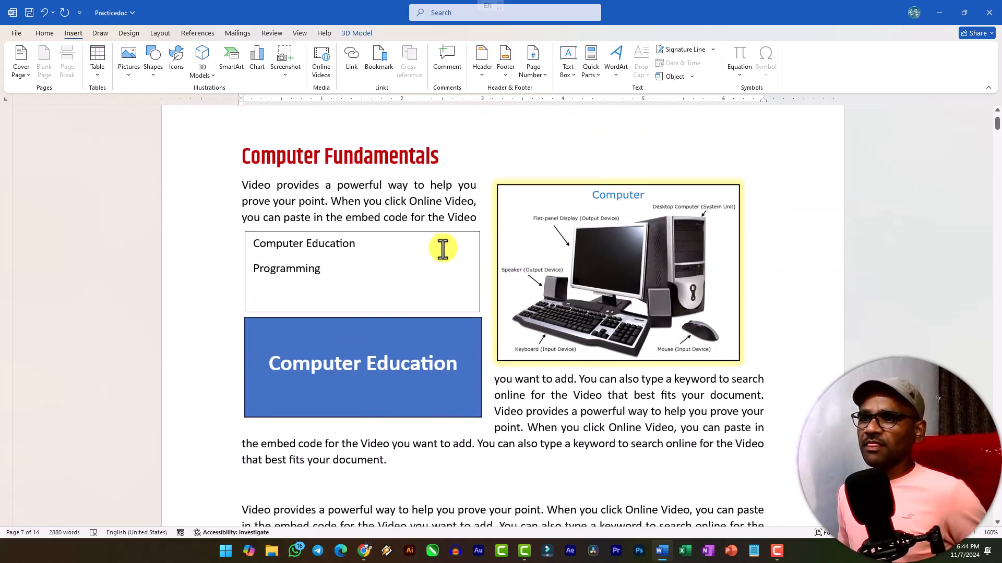
left_click(364, 155)
left_click(454, 153)
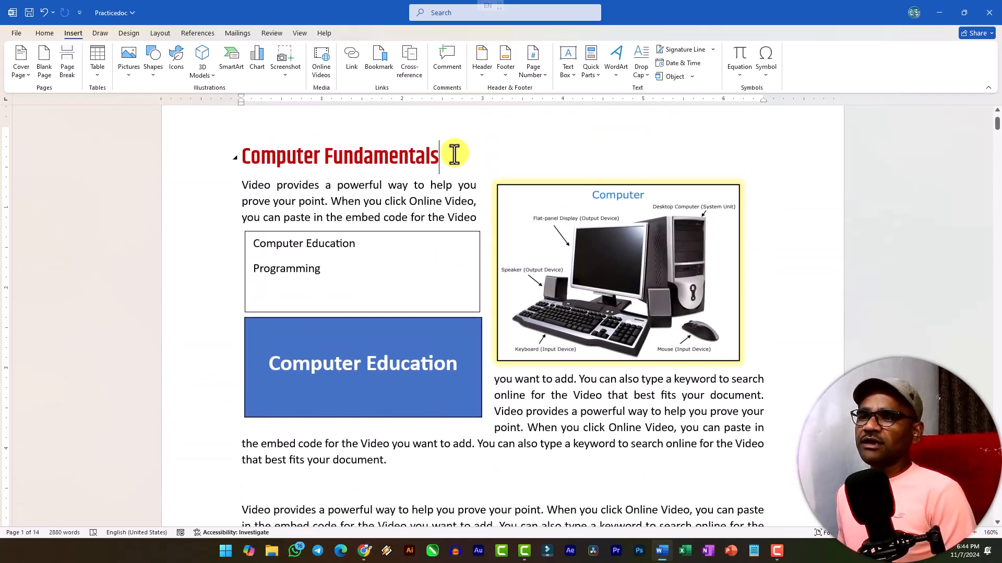
scroll(391, 292, "down", 3)
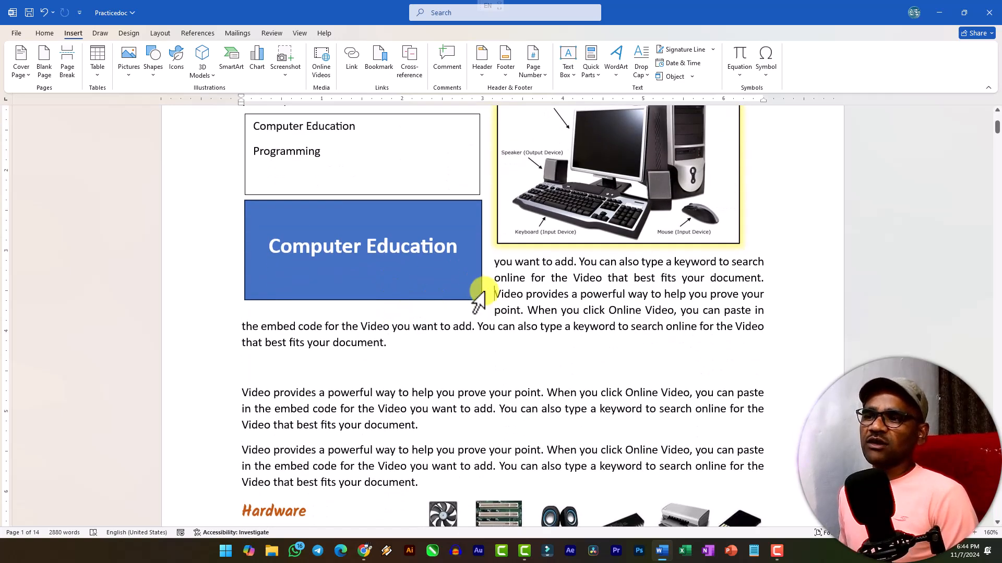
left_click(478, 293)
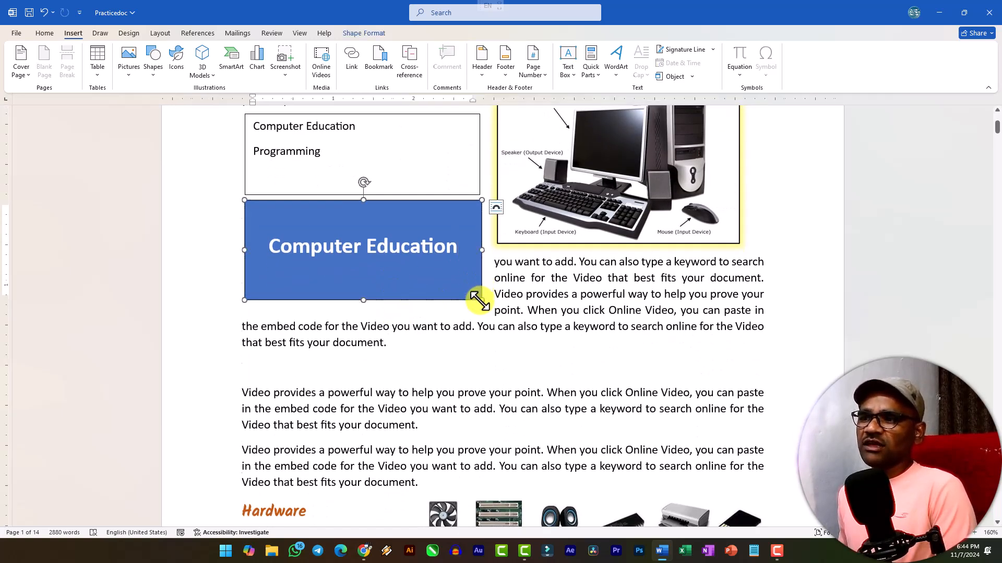
key("Delete")
left_click(471, 196)
key("Delete")
Step: Remove the empty paragraph after the first text paragraph under the Computer Fundamentals heading
scroll(599, 197, "up", 4)
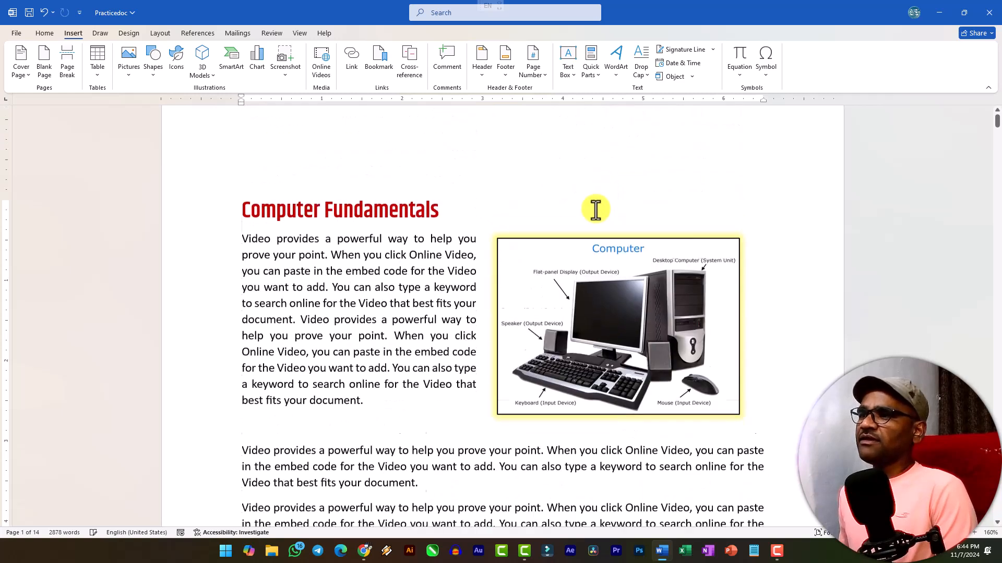
left_click(264, 447)
key("Delete")
scroll(485, 381, "down", 2)
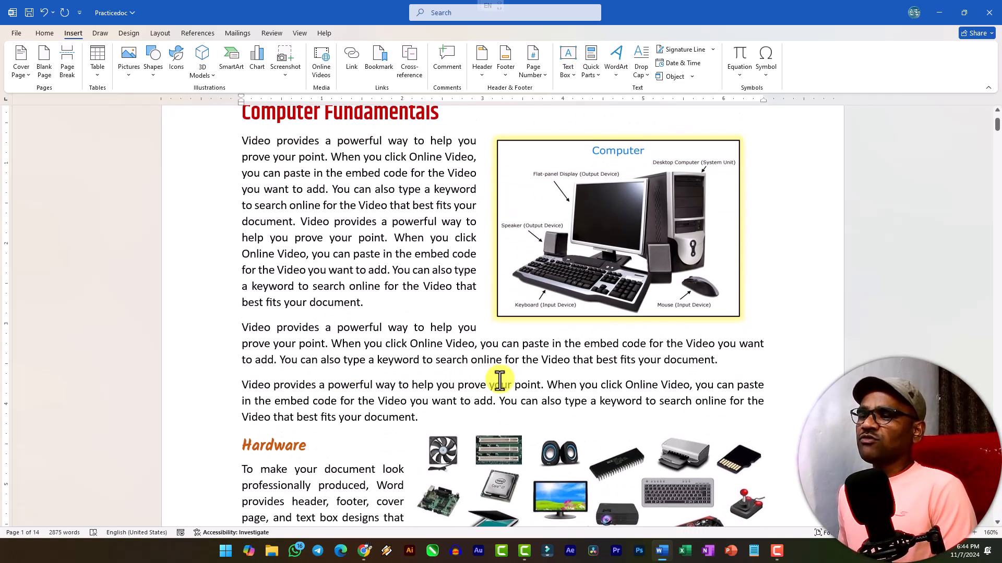
left_click(765, 402)
key("Return")
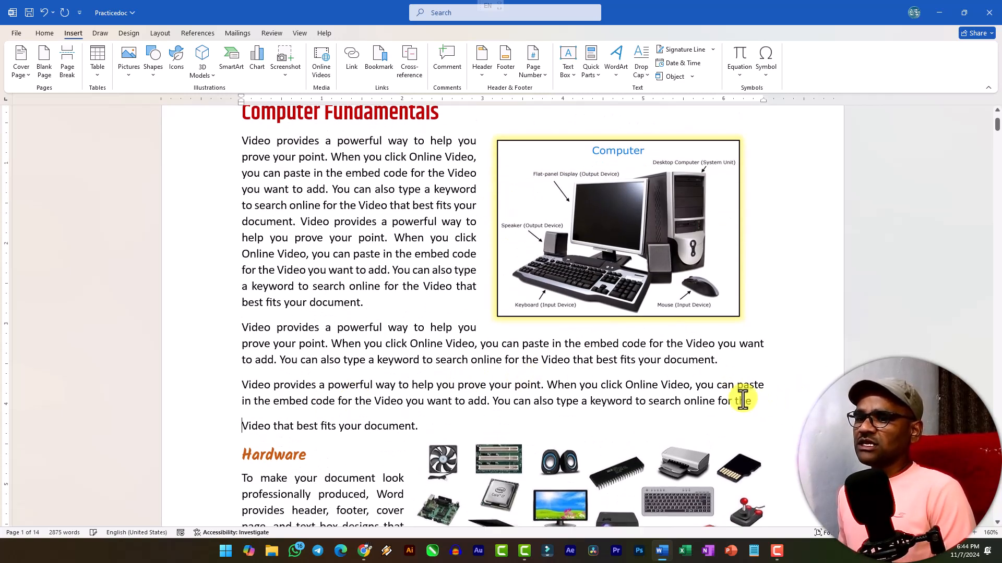
key("BackSpace")
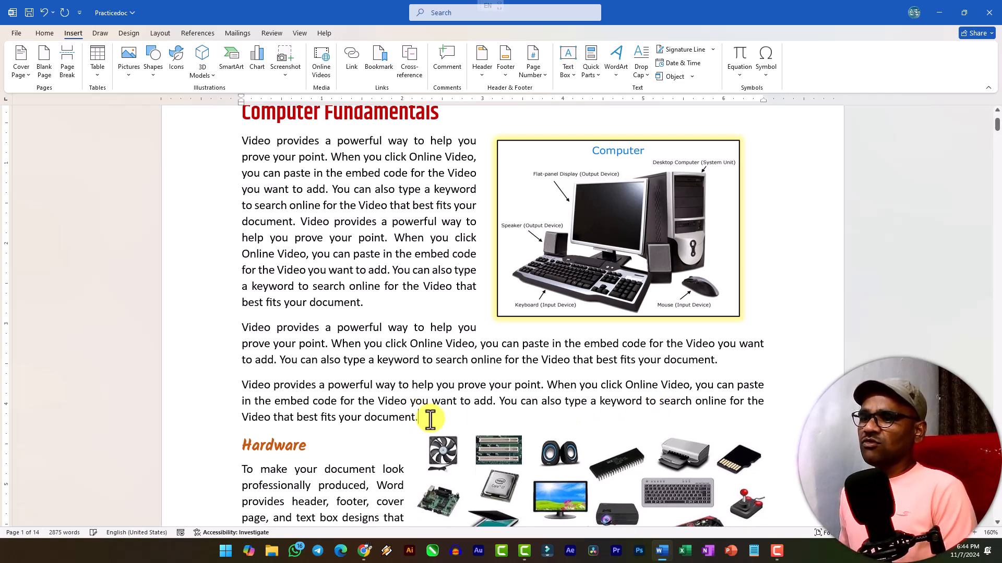
Step: Add three paragraphs above the Hardware heading reading "Computer Hardware", "Computer Software" and "Programming"
key("Return")
scroll(328, 434, "down", 2)
type("Computer")
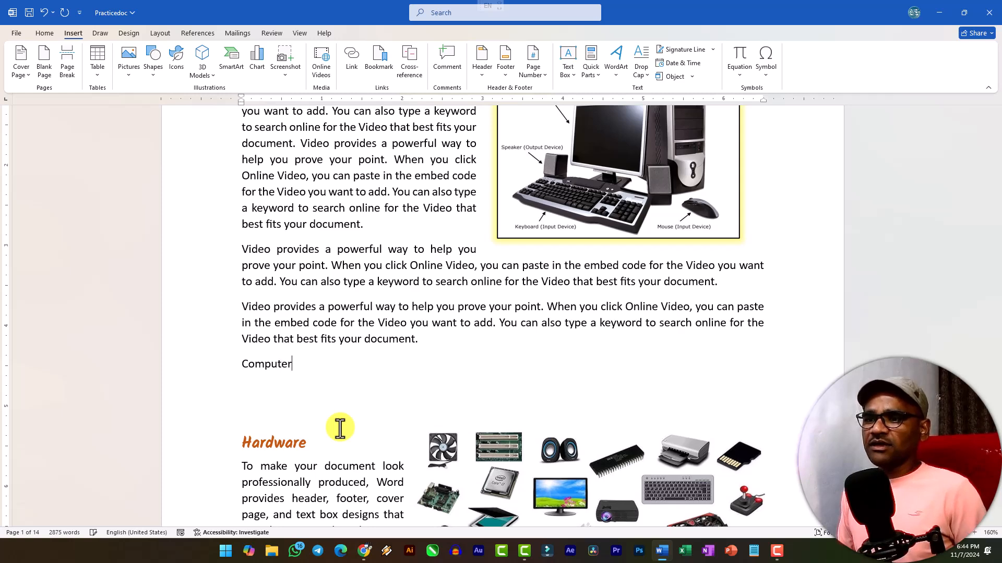
type(" Hardware")
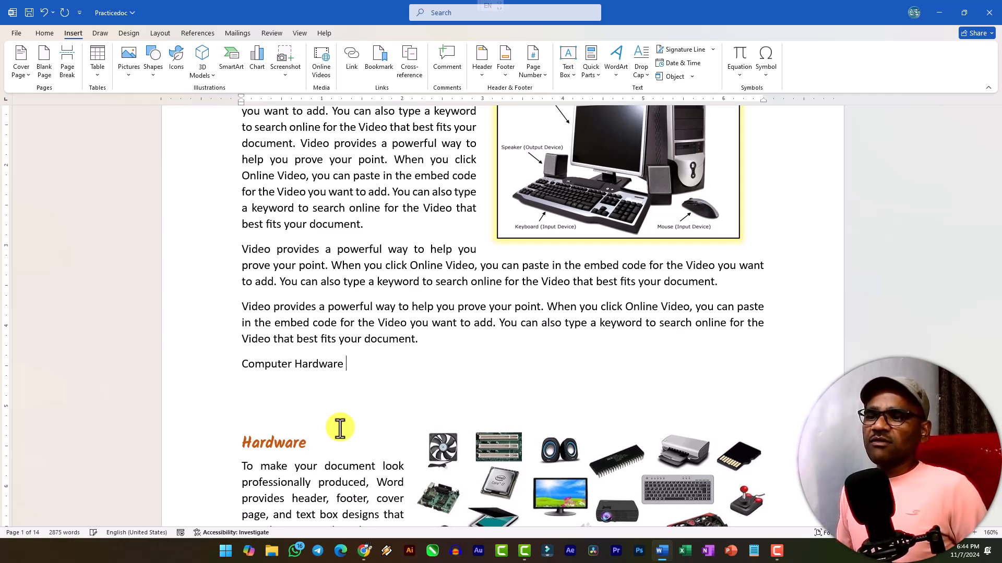
scroll(364, 440, "up", 4, "ctrl")
scroll(355, 397, "down", 3)
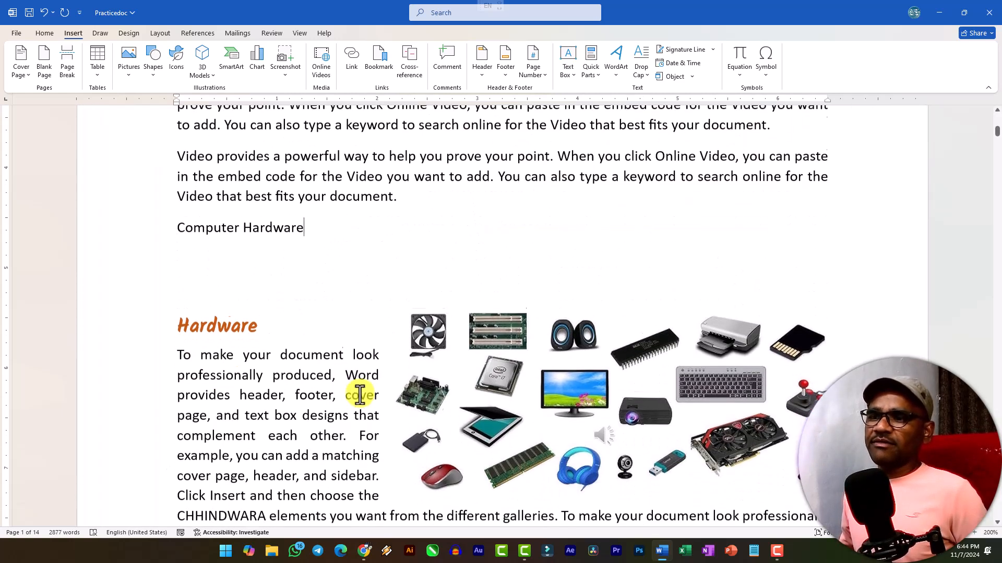
key("Return")
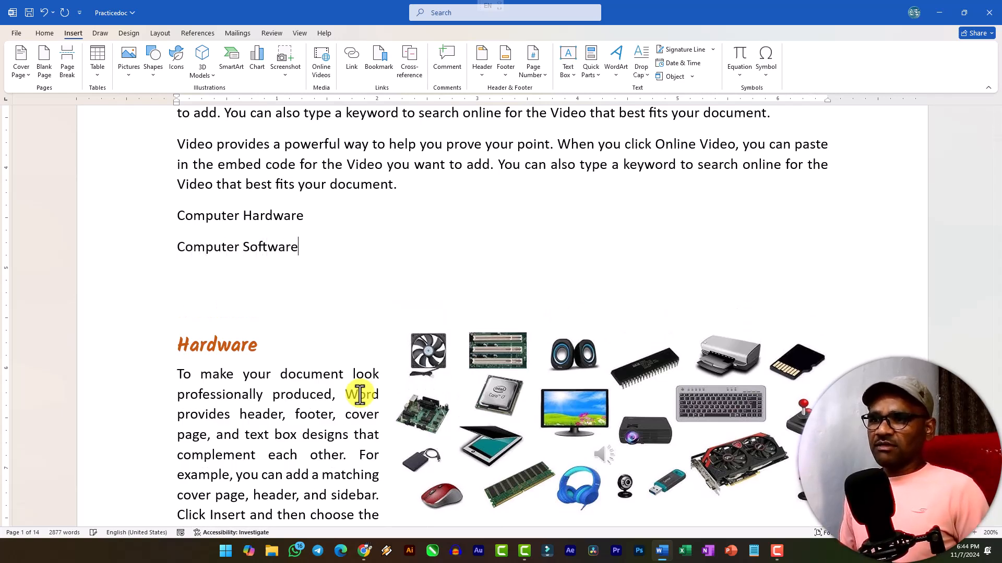
key("Return")
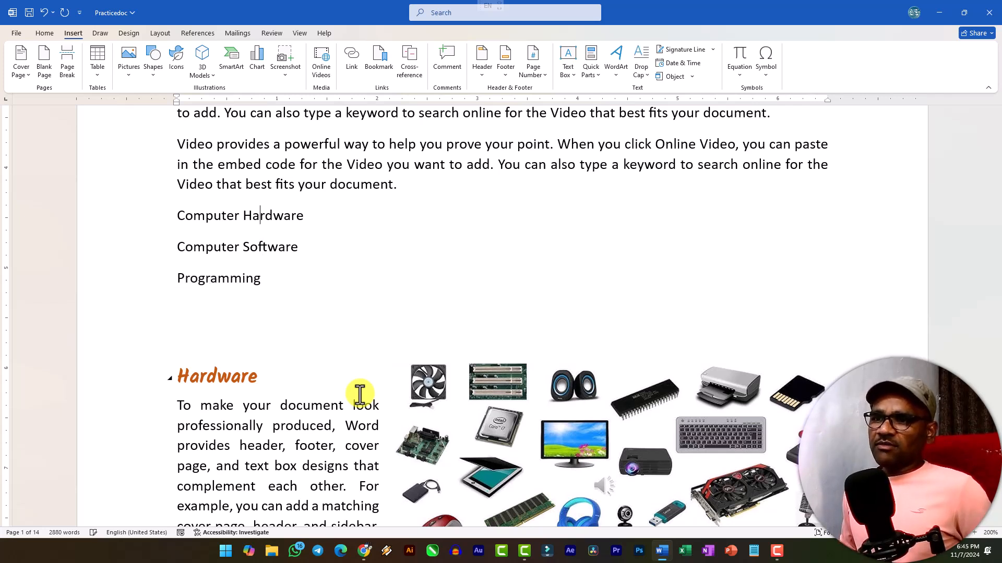
Step: Remove the word "Computer" from the "Computer Hardware" and "Computer Software" lines
key("shift+Home")
key("BackSpace")
key("ctrl+shift+Right")
key("Delete")
Step: Add the lines "Computer Network" and "Connectivity" below "Programming"
key("Return")
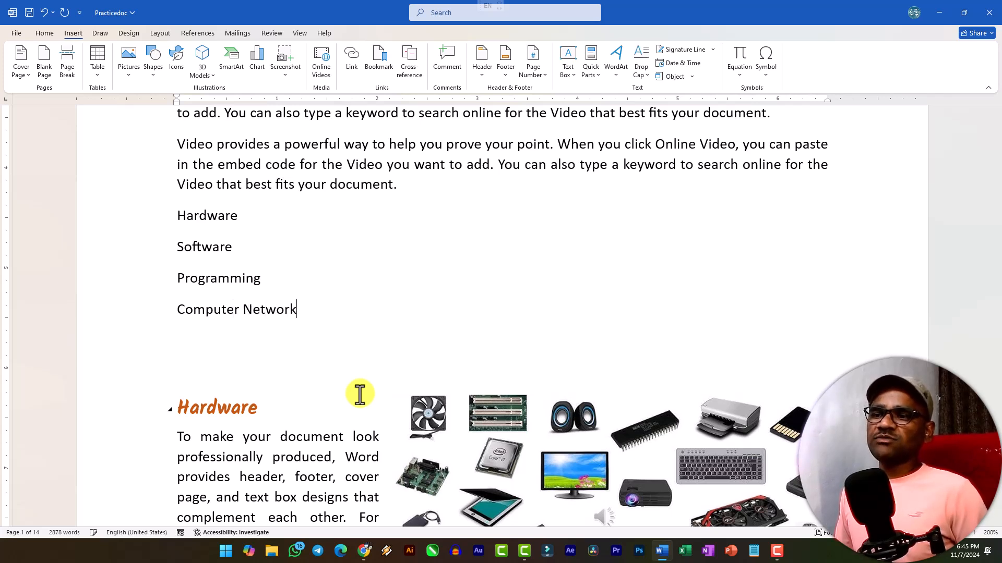
key("BackSpace")
key("Return")
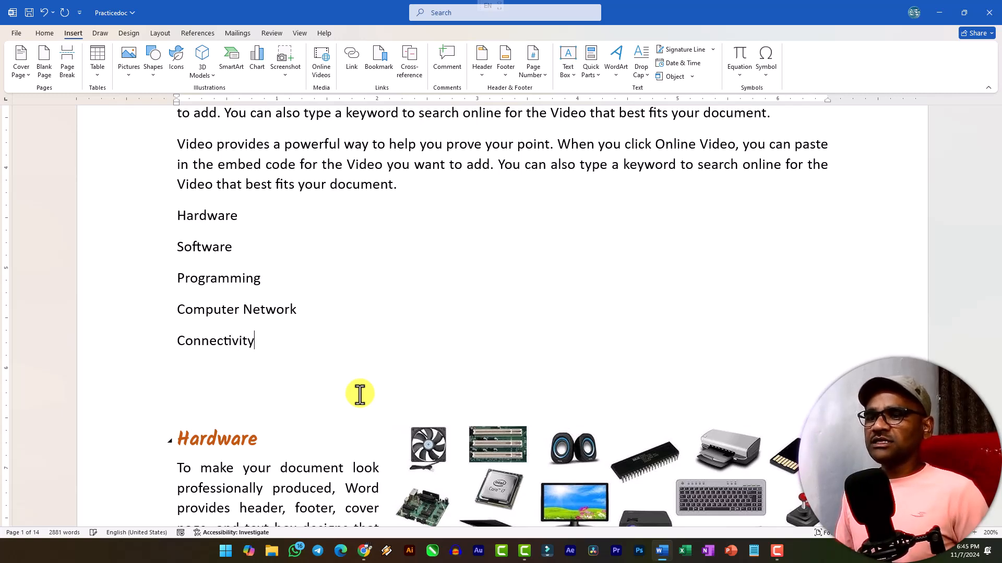
key("Return")
key("BackSpace")
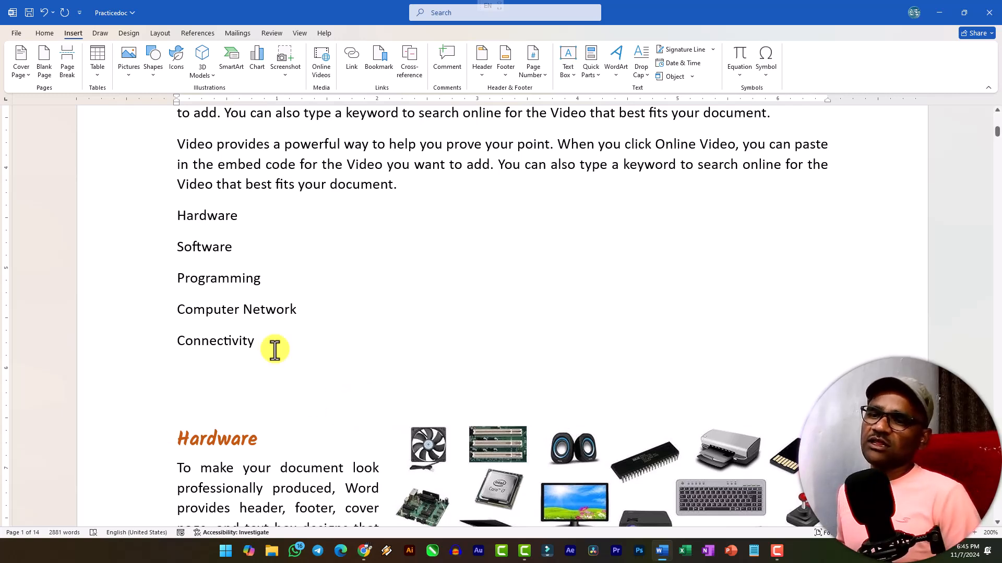
Step: Try bullets and numbering on the five lines from Hardware to Connectivity, and undo the list formatting
left_click(141, 215, "shift")
left_click(45, 33)
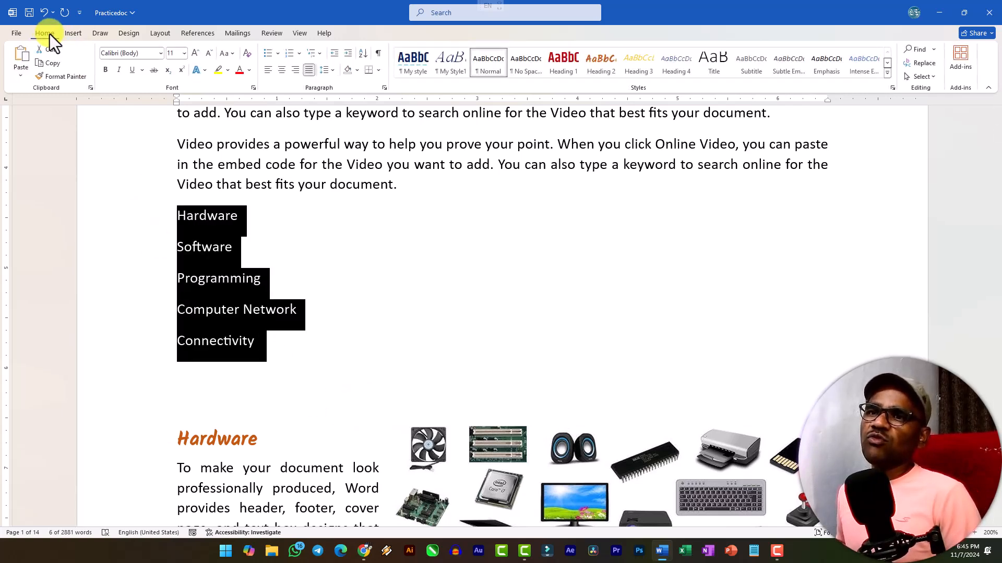
left_click(271, 55)
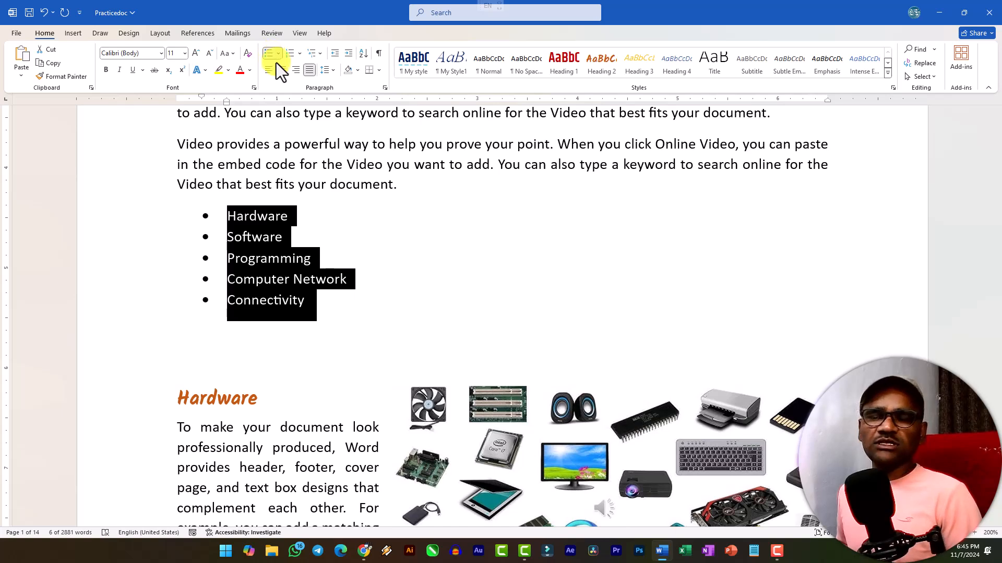
left_click(292, 58)
key("ctrl+z")
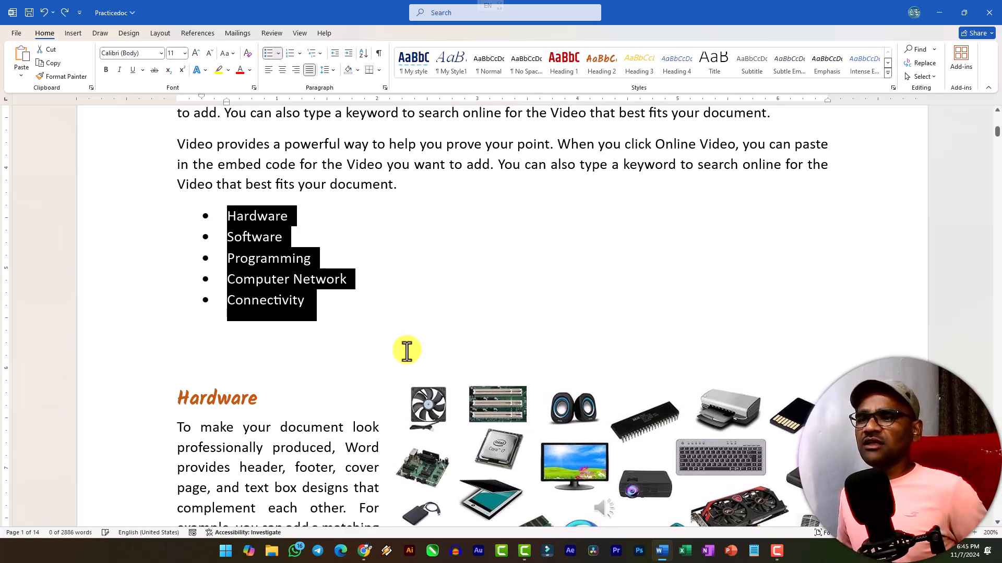
key("ctrl+z")
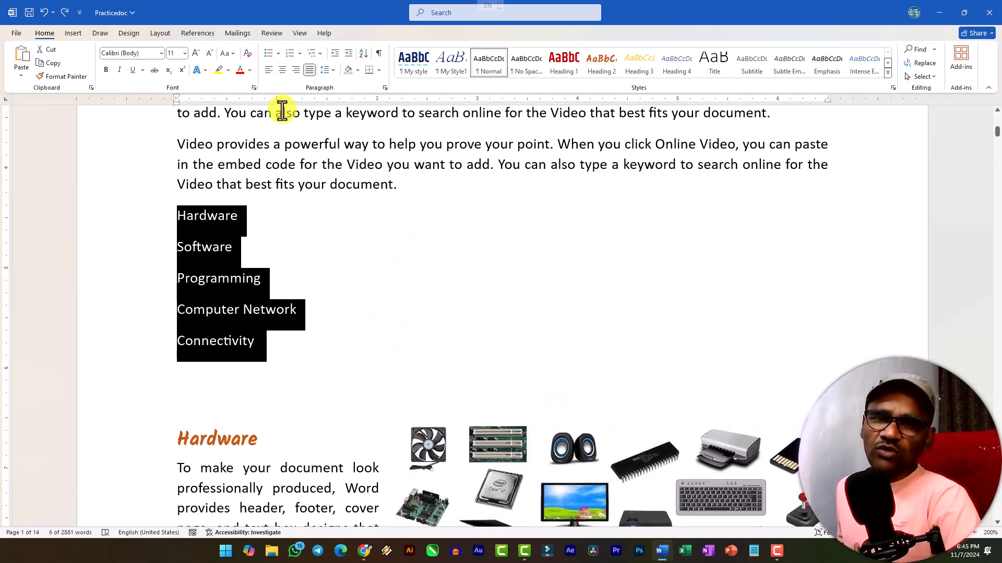
Step: Open the SmartArt graphic chooser and examine the layouts offered in its categories, from List and Process to Picture and Office.com
left_click(68, 34)
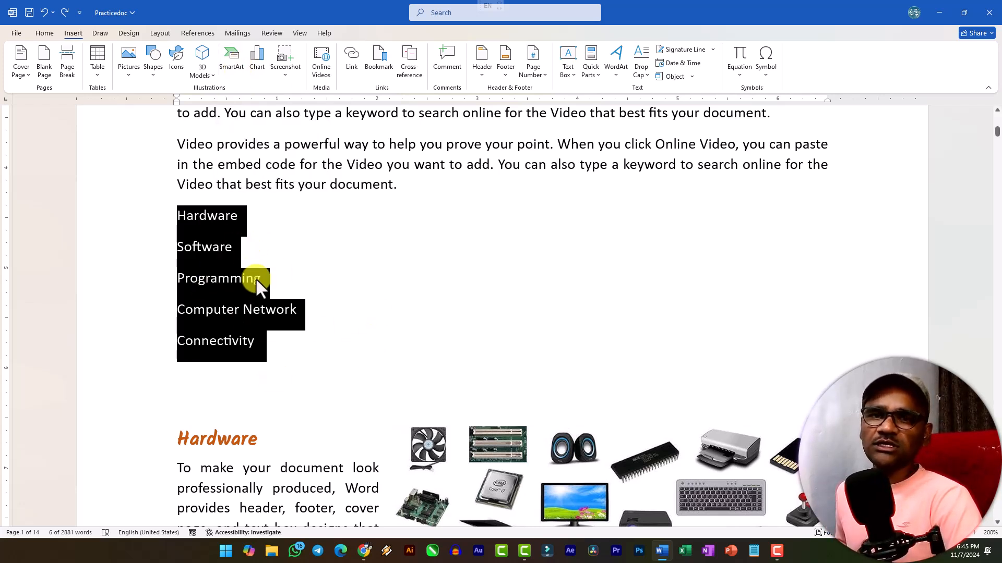
left_click(233, 62)
left_click_drag(493, 169, 441, 96)
left_click_drag(362, 103, 386, 88)
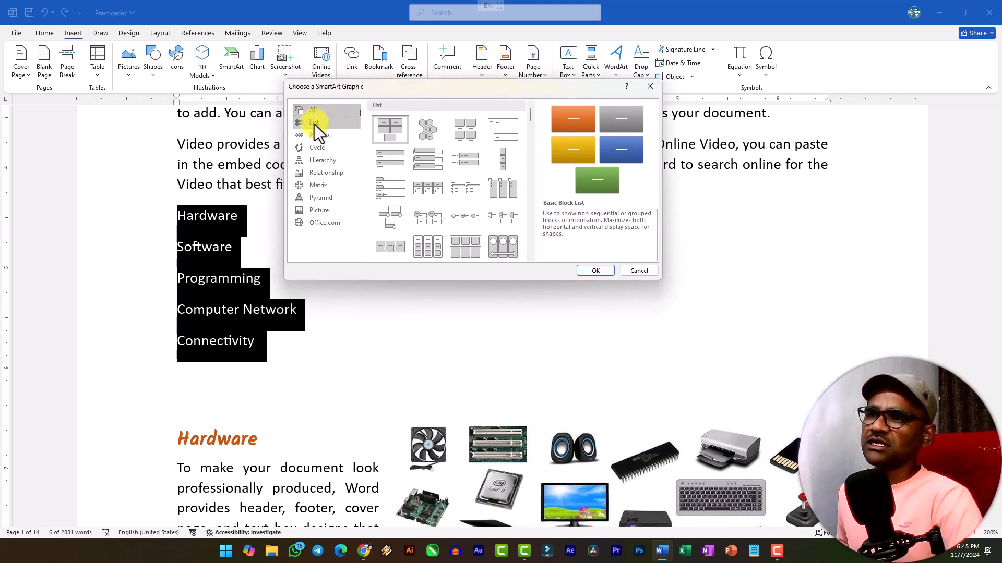
scroll(508, 169, "down", 15)
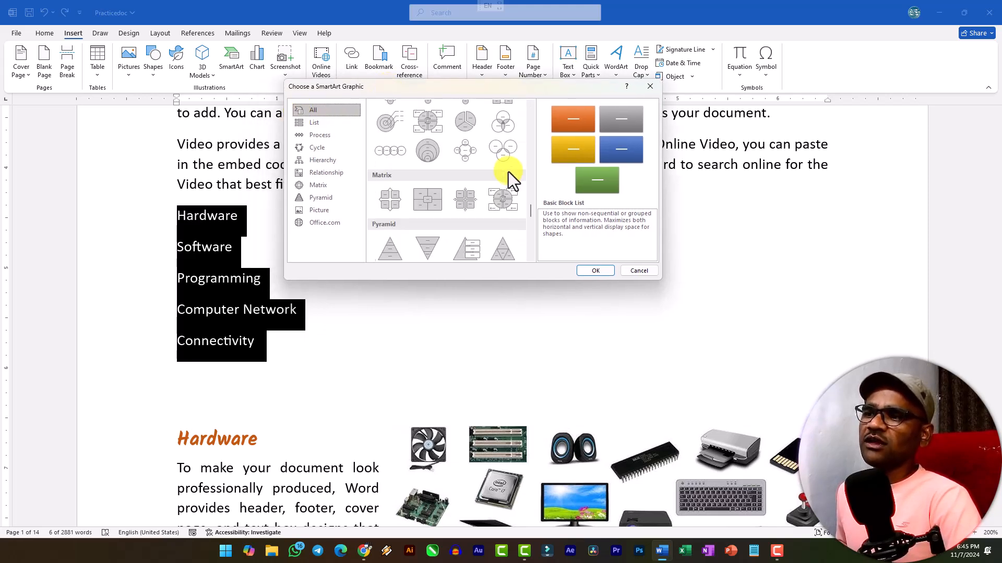
scroll(508, 173, "up", 15)
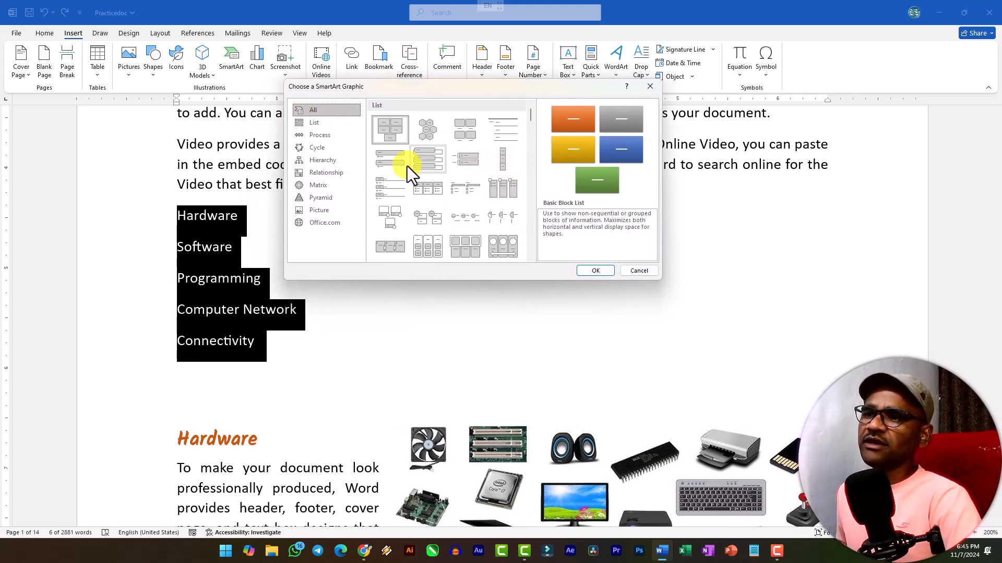
left_click(312, 125)
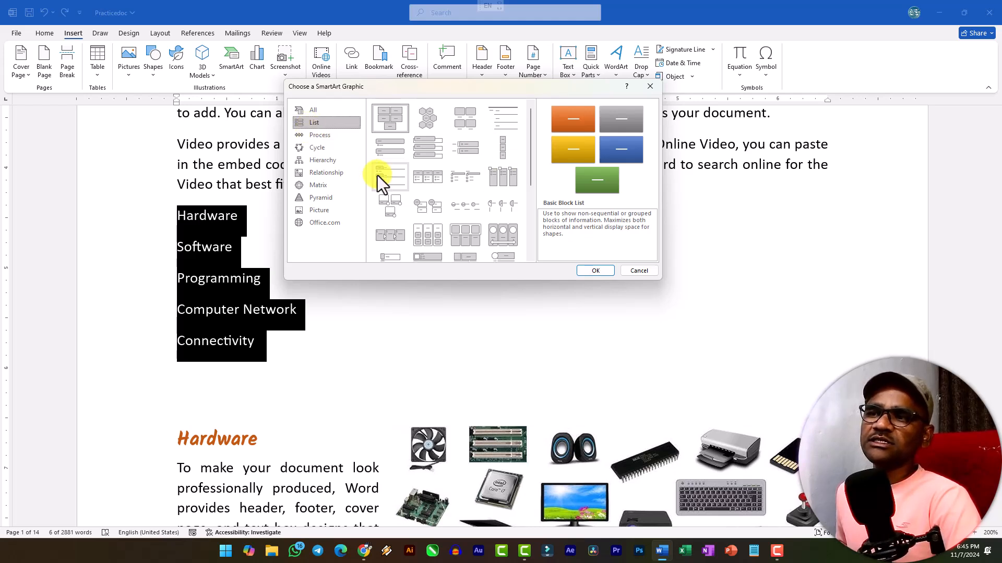
left_click(320, 136)
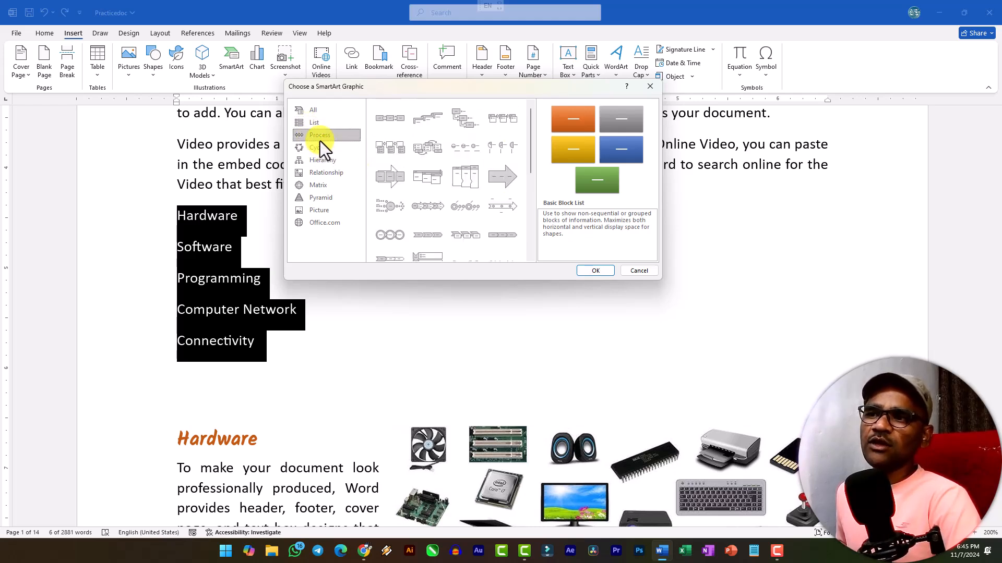
left_click(359, 143)
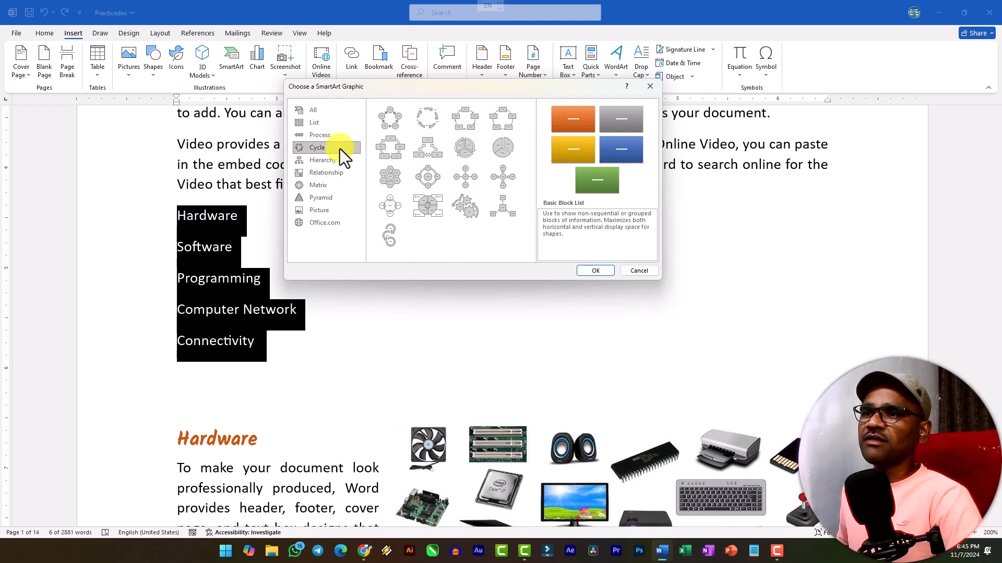
left_click(332, 161)
left_click(335, 173)
left_click(327, 185)
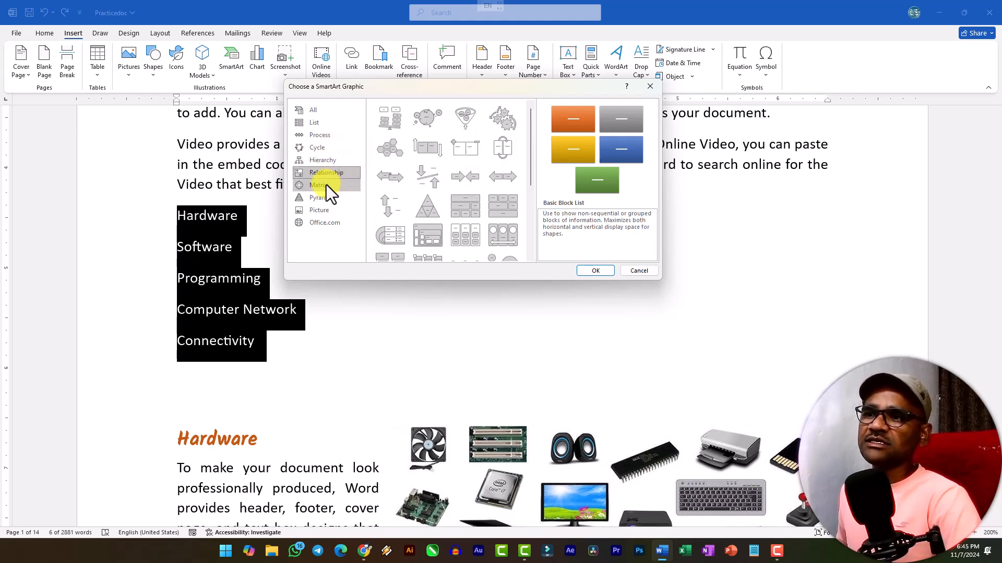
left_click(327, 196)
left_click(325, 210)
left_click(329, 223)
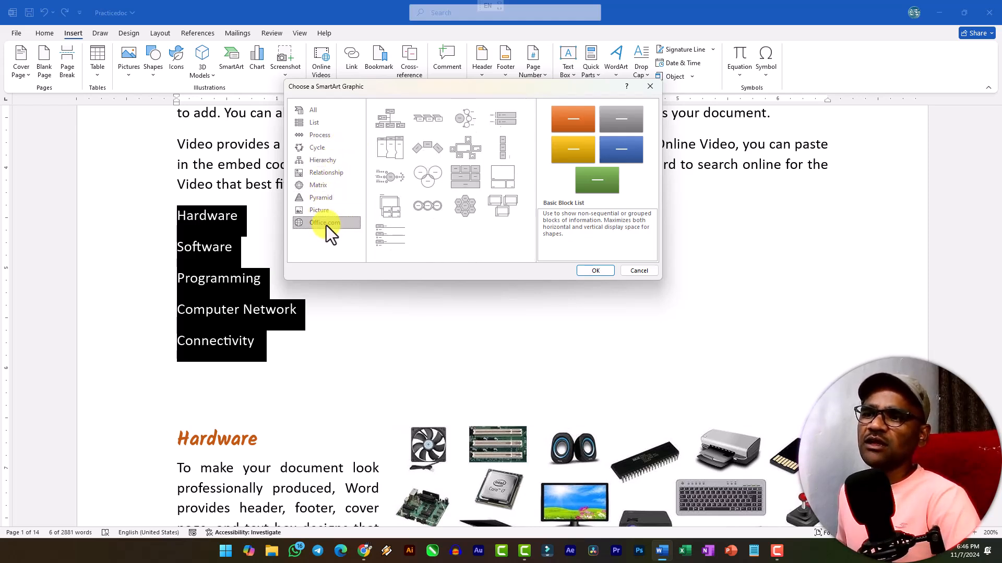
left_click(305, 126)
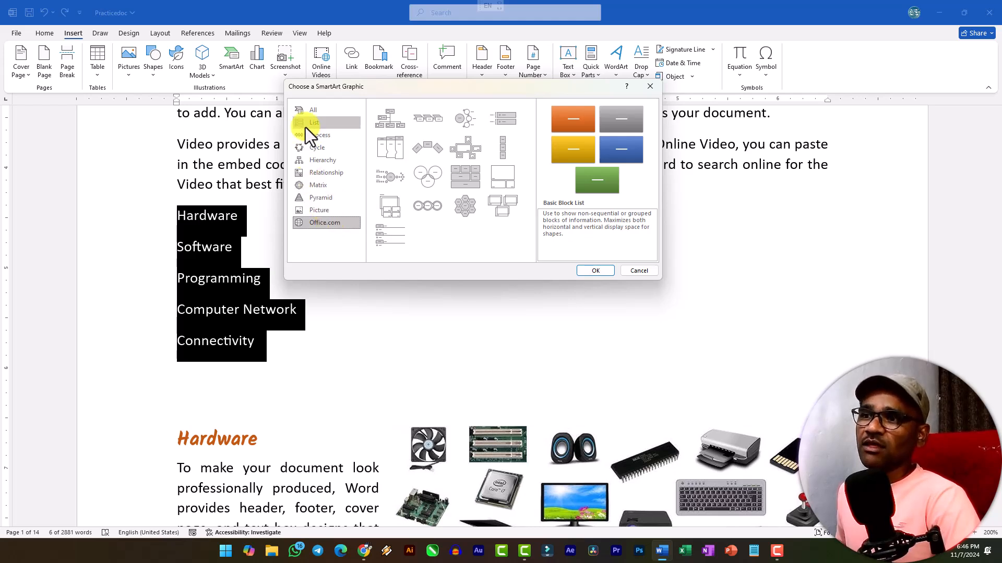
left_click(318, 161)
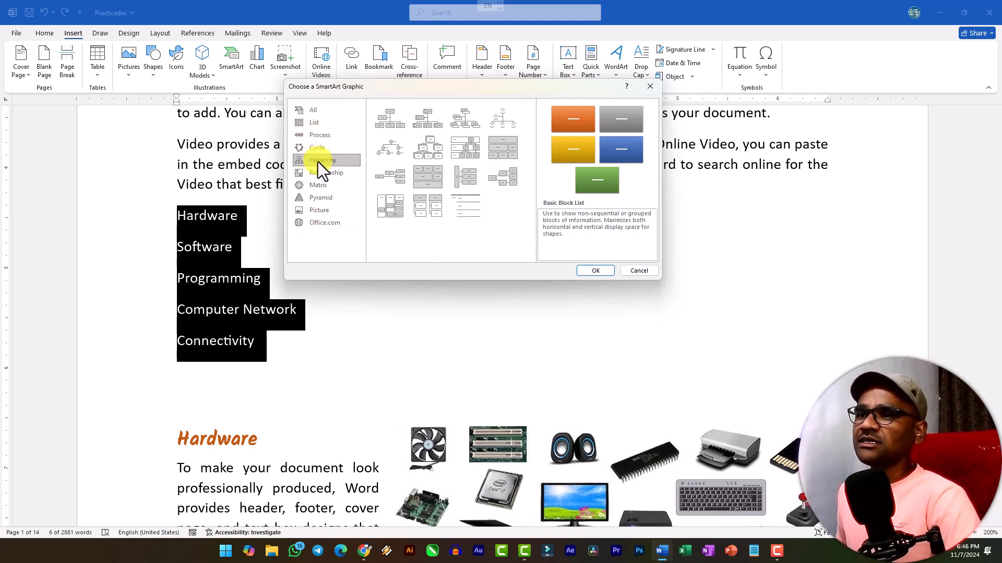
Step: Insert a Vertical Box List SmartArt graphic from the List category in place of the five selected lines
left_click(313, 122)
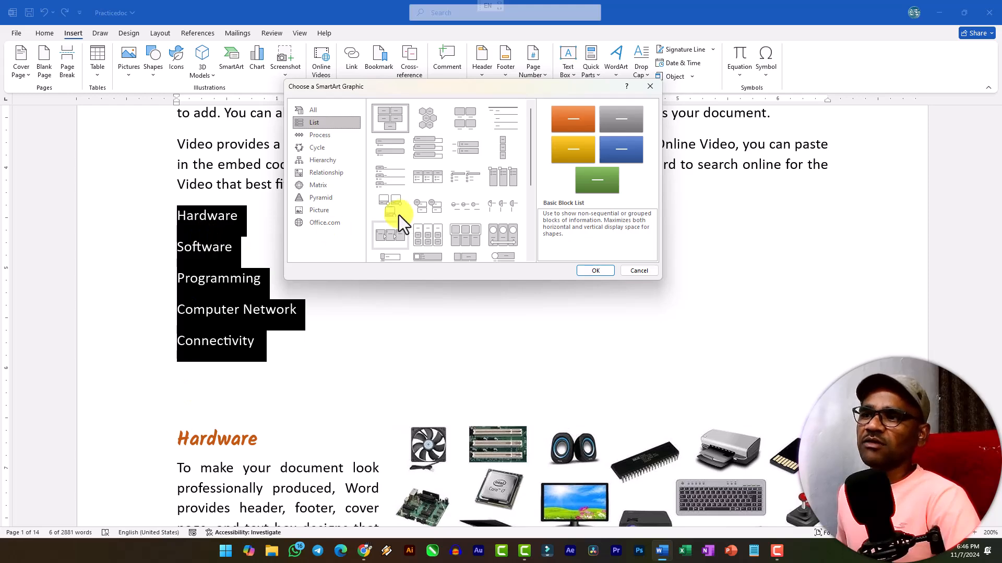
left_click(427, 156)
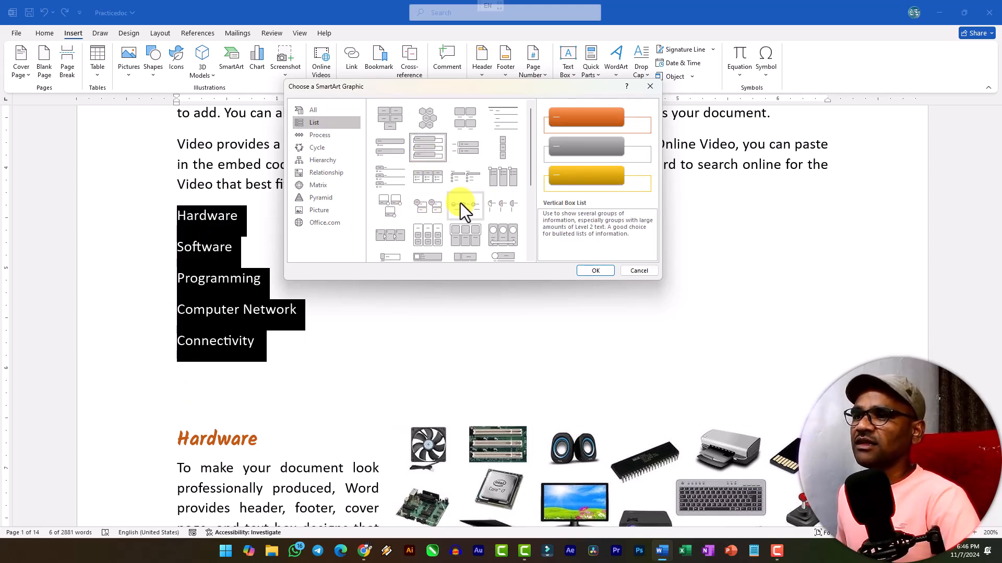
left_click(600, 273)
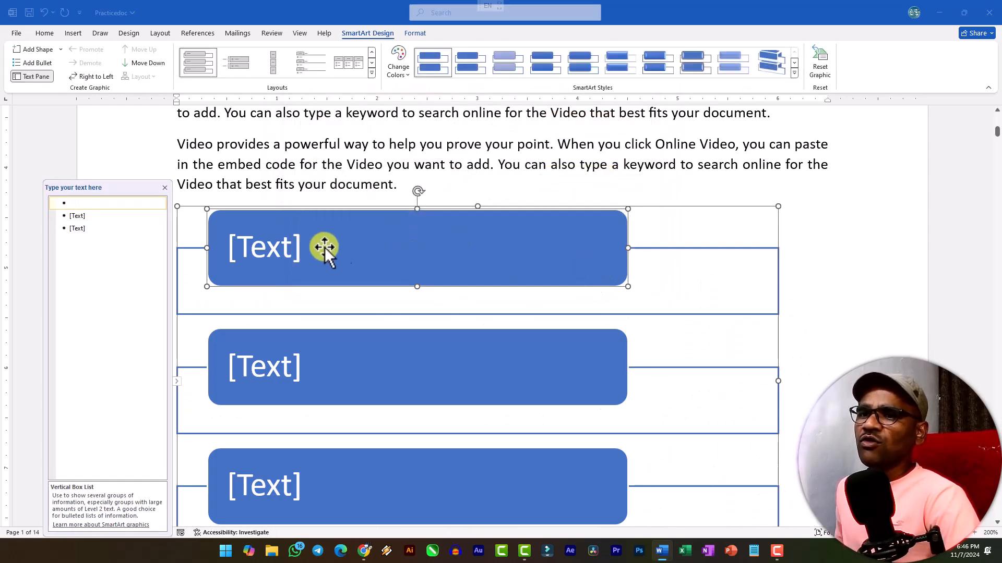
Step: Shrink the Vertical Box List graphic proportionally to about half its width
scroll(374, 290, "down", 2)
scroll(370, 293, "down", 5, "ctrl")
scroll(412, 302, "down", 2)
scroll(415, 296, "up", 5)
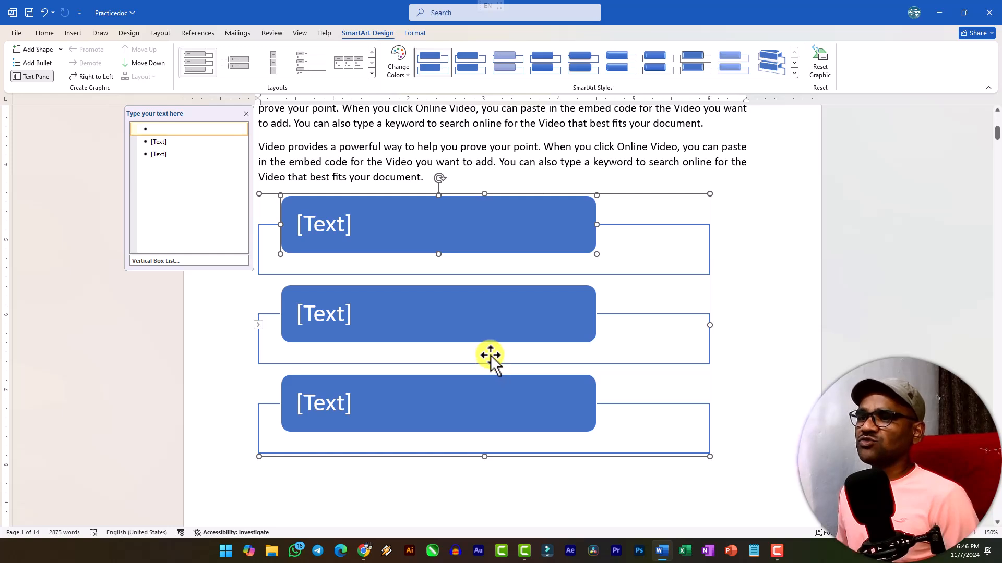
left_click(785, 360)
left_click(688, 389)
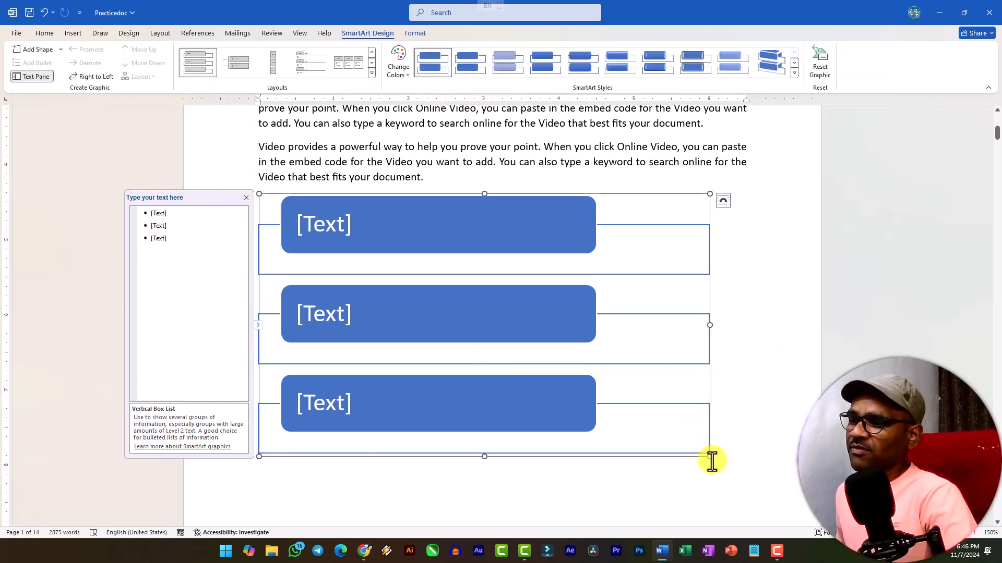
left_click_drag(709, 457, 474, 316)
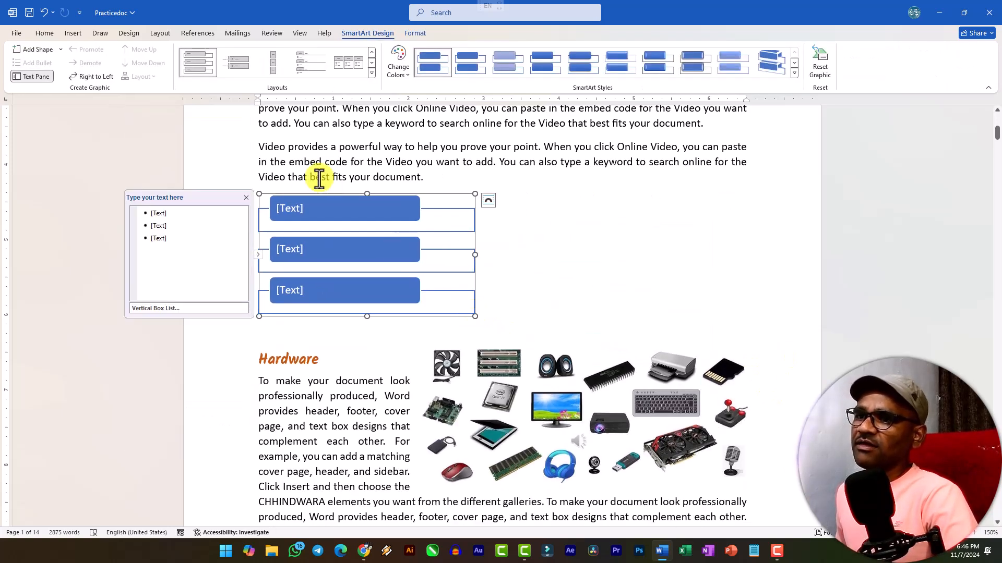
Step: Set text to wrap around the SmartArt graphic and move it up and right, into the paragraph above the Hardware heading
left_click(430, 201)
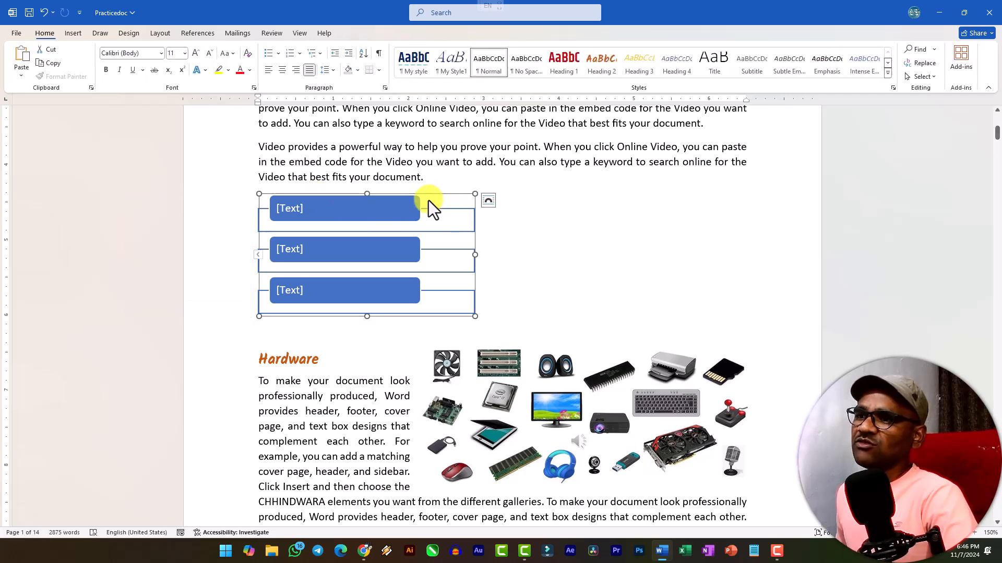
left_click(486, 200)
left_click(542, 274)
left_click_drag(390, 194, 590, 164)
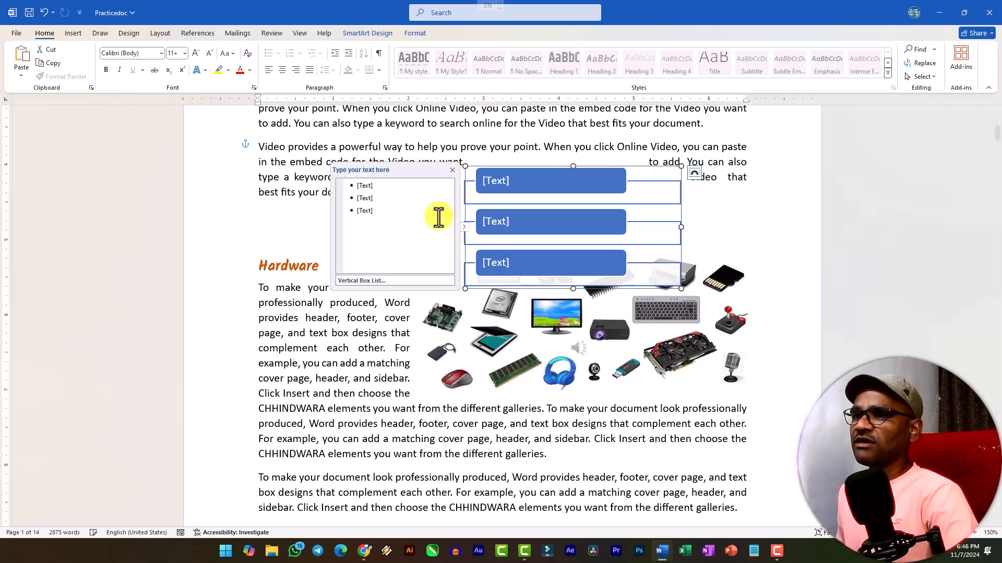
Step: Undo the SmartArt graphic's move, text wrapping, resizing and insertion to restore the five text lines
left_click(282, 231)
key("ctrl+z")
key("ctrl+z")
key("ctrl+z")
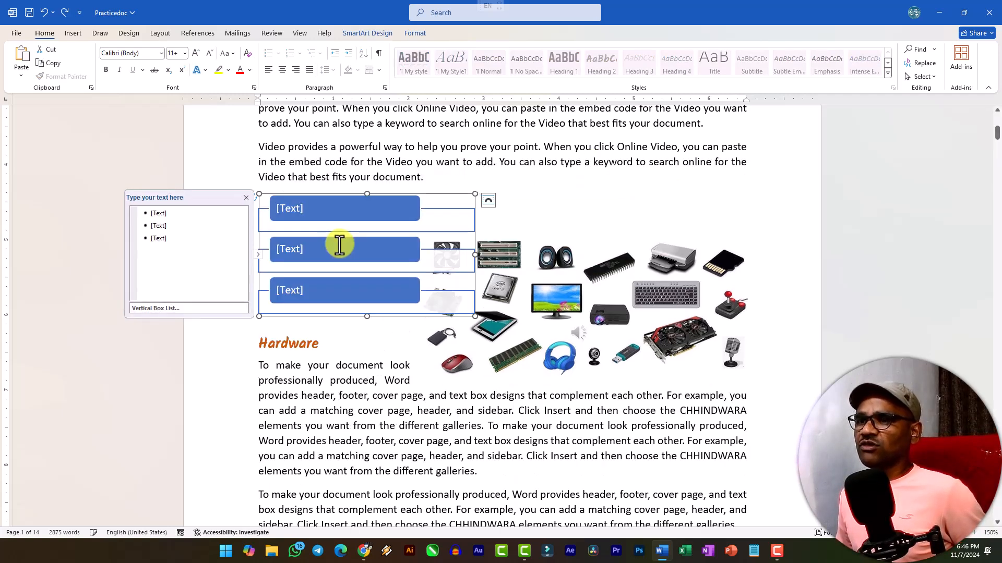
key("ctrl+z")
Step: Copy the five lines from Hardware to Connectivity and delete them from the page
left_click_drag(323, 293, 246, 203)
key("ctrl+c")
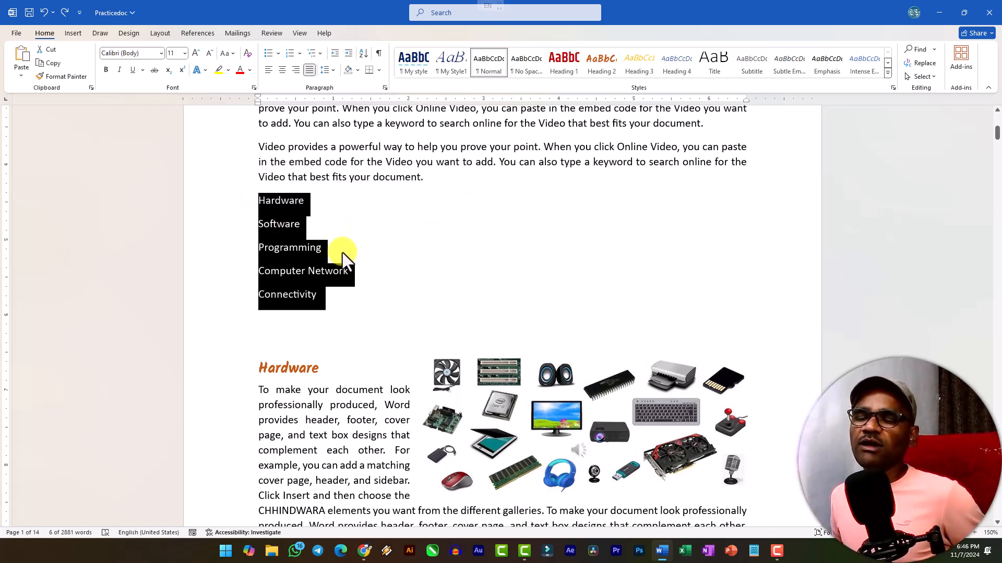
key("Delete")
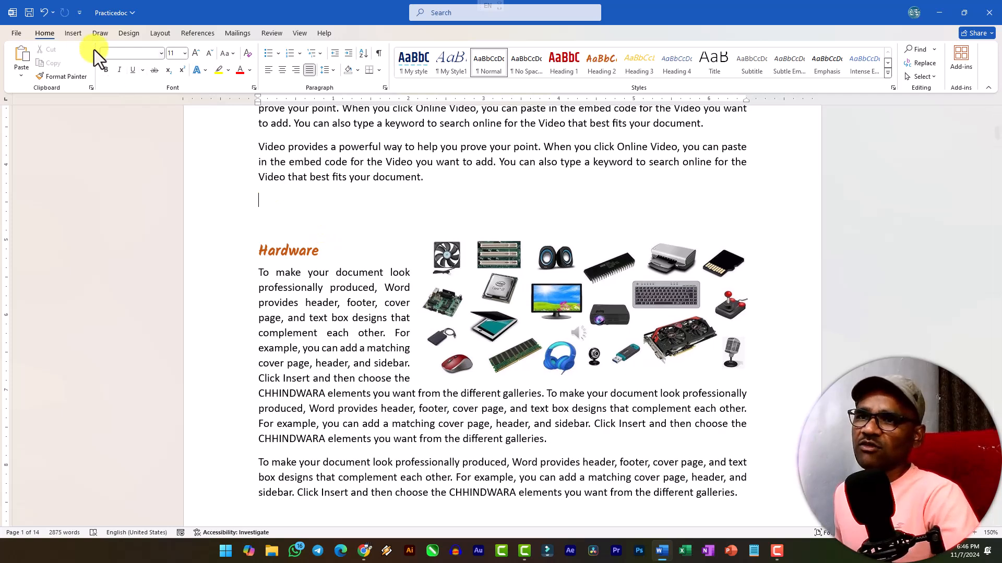
Step: Insert a Vertical Box List SmartArt graphic in the empty line above the Hardware heading
left_click(67, 32)
left_click(228, 61)
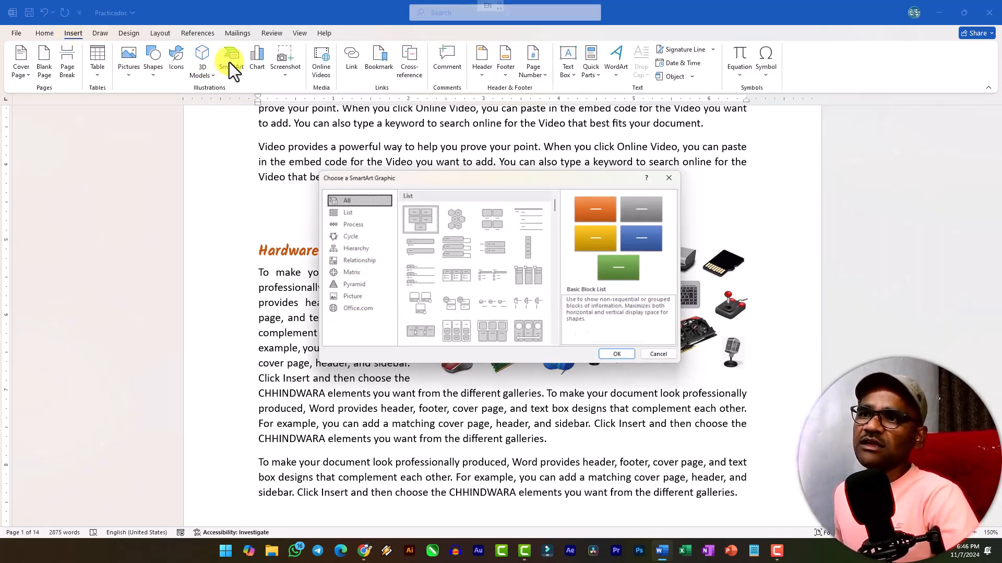
left_click(340, 211)
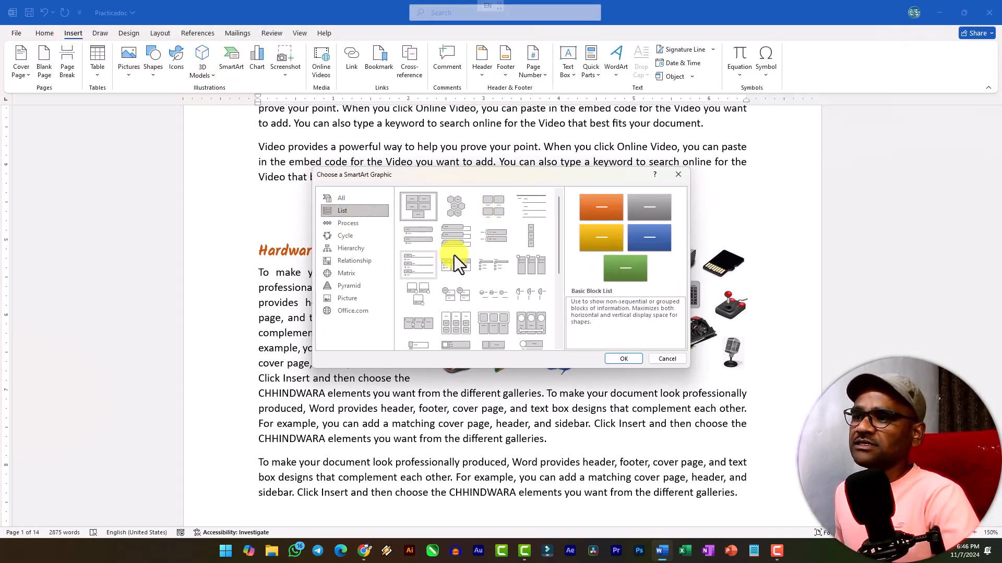
left_click(461, 239)
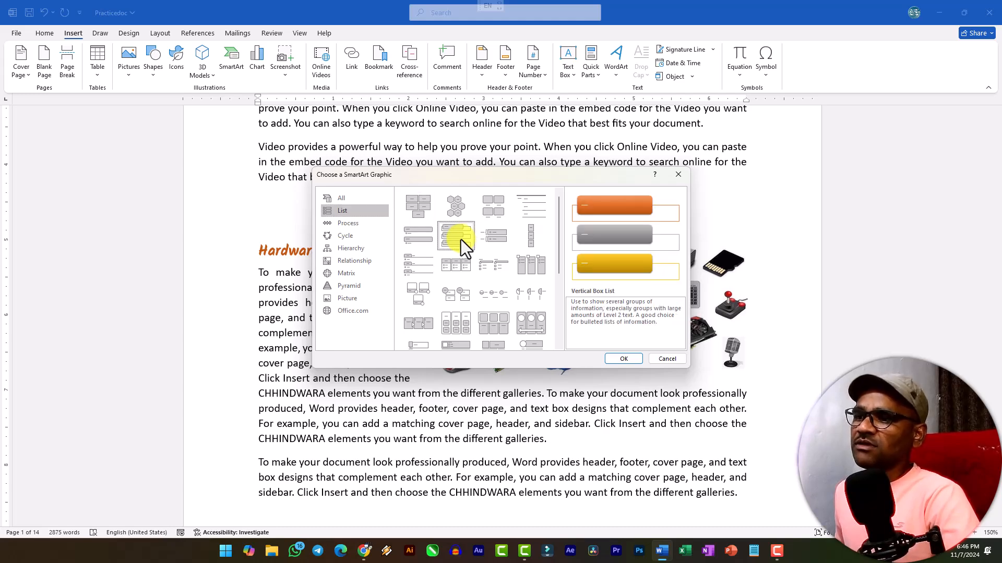
left_click(616, 361)
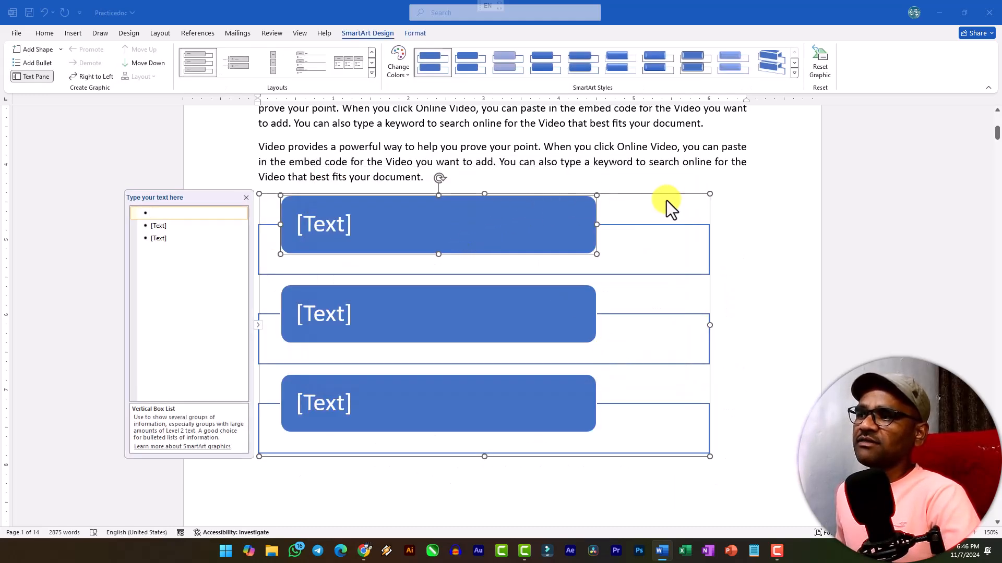
Step: Set the SmartArt graphic's text wrapping to Top and Bottom
left_click(696, 219)
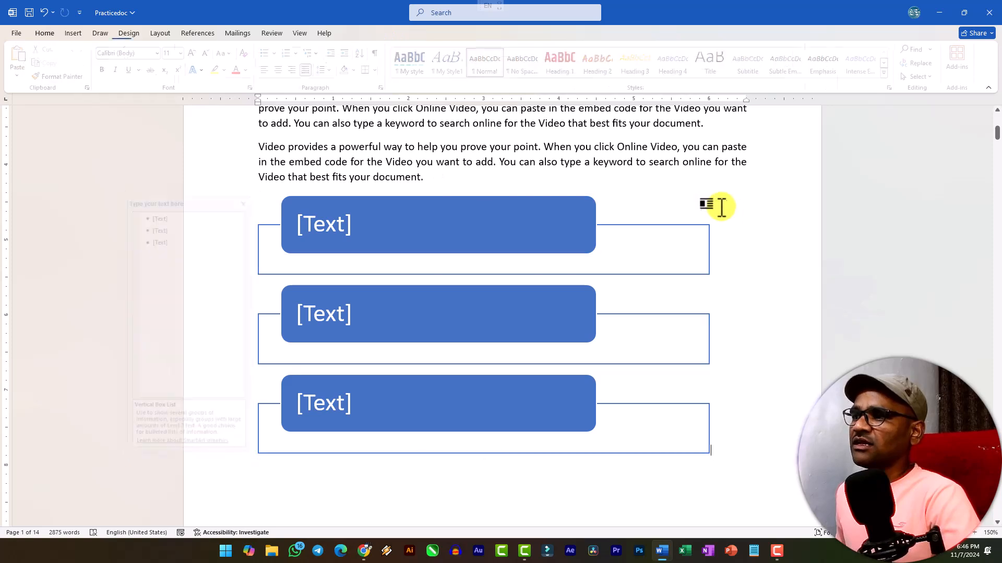
left_click(721, 203)
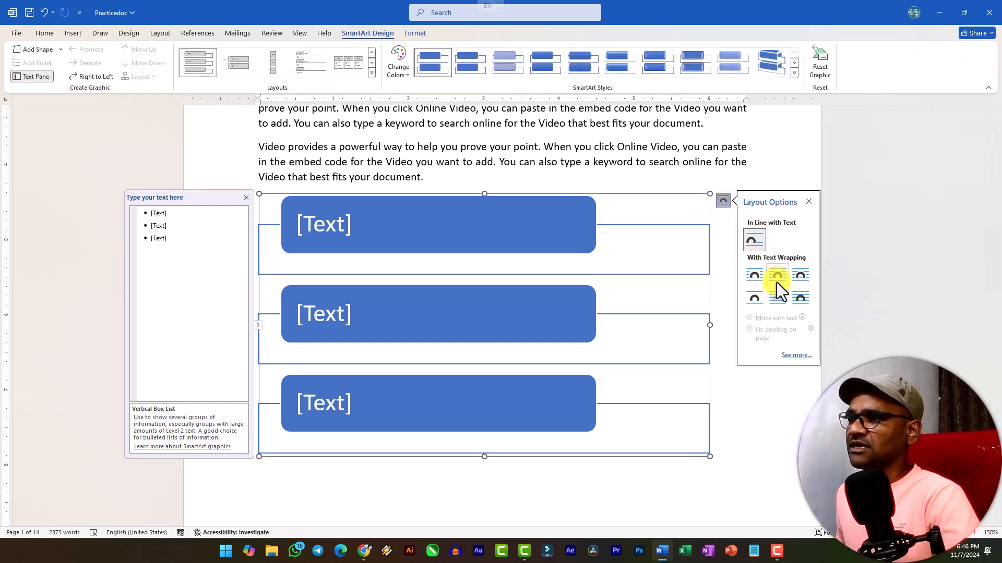
left_click(756, 297)
left_click(404, 210)
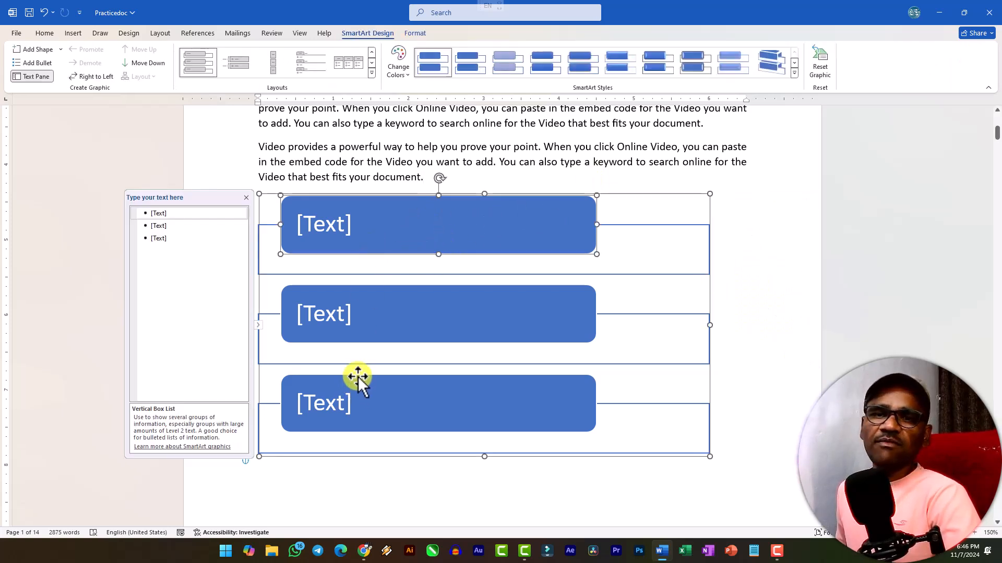
Step: Hide the SmartArt graphic's text pane and show it again
scroll(358, 379, "down", 1)
left_click(179, 232)
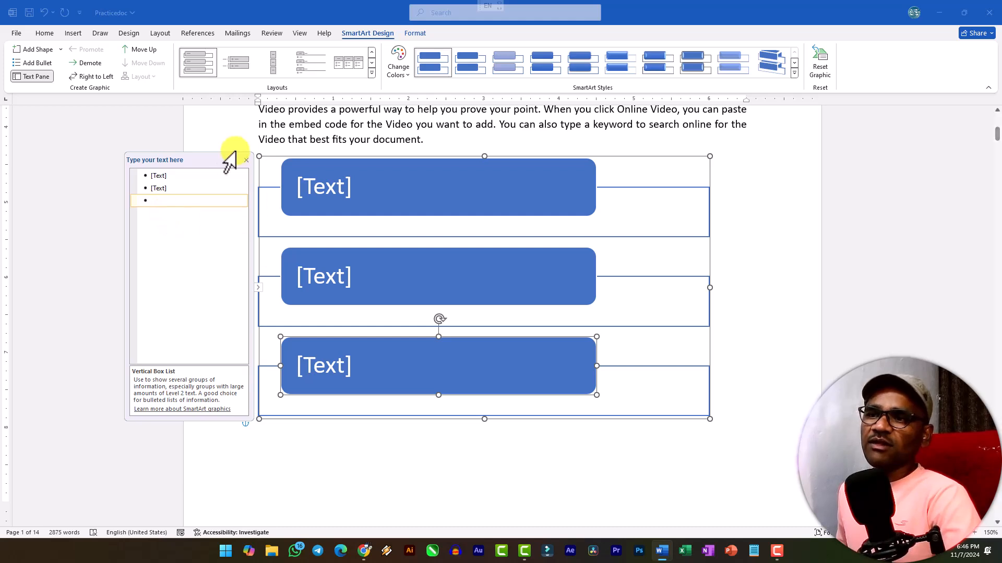
left_click(247, 160)
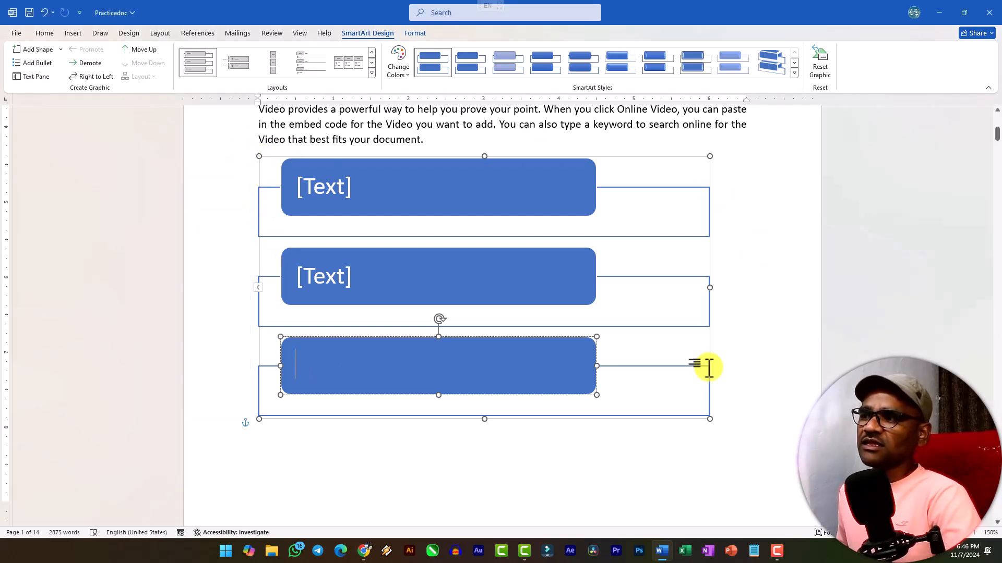
left_click(258, 287)
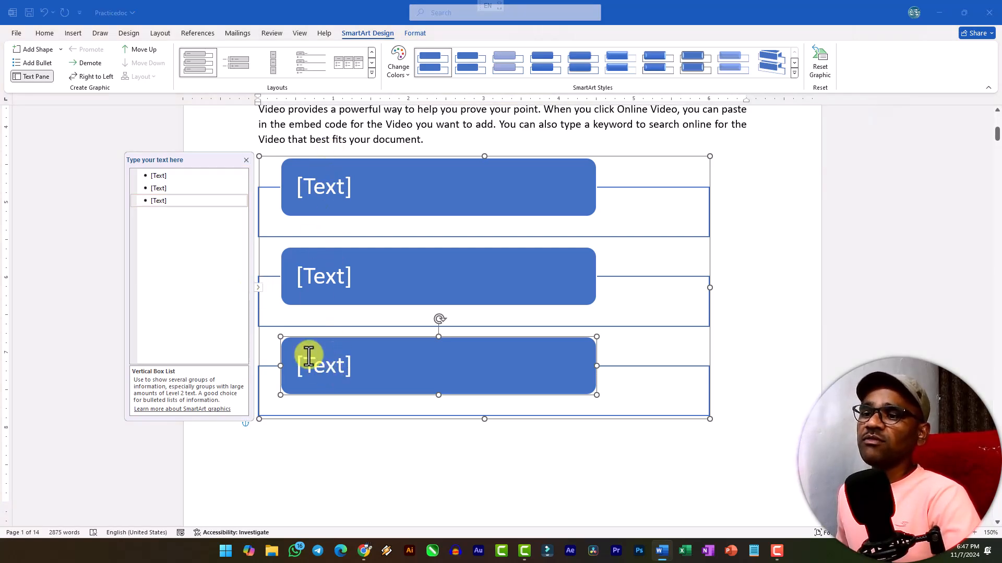
Step: Paste the five copied topics into the SmartArt text pane from the first entry and delete the two empty placeholders after Connectivity
left_click(165, 175)
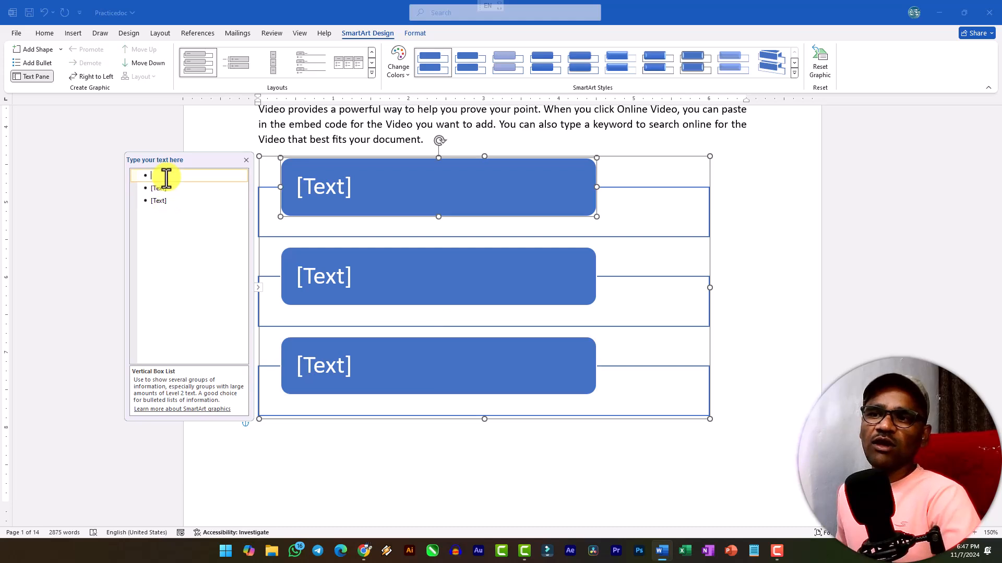
right_click(165, 178)
left_click(192, 234)
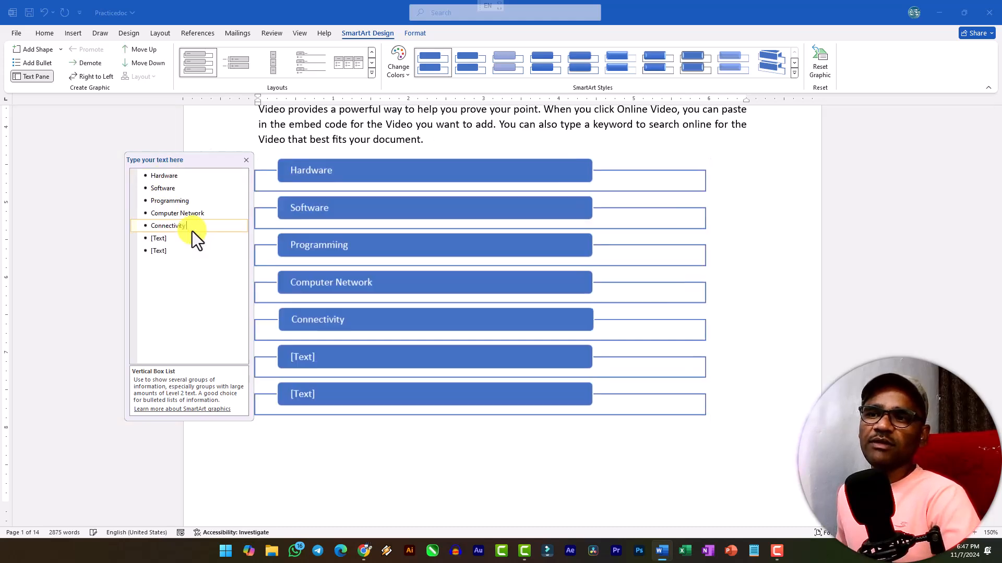
key("Delete")
key("Delete")
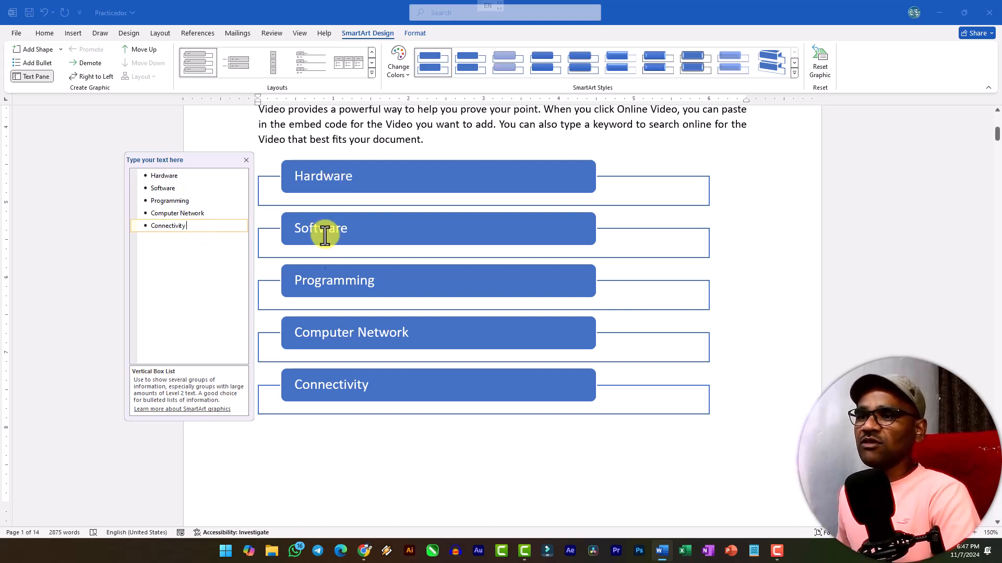
Step: Add a Topology entry after Connectivity in the SmartArt list and delete it again
left_click(774, 228)
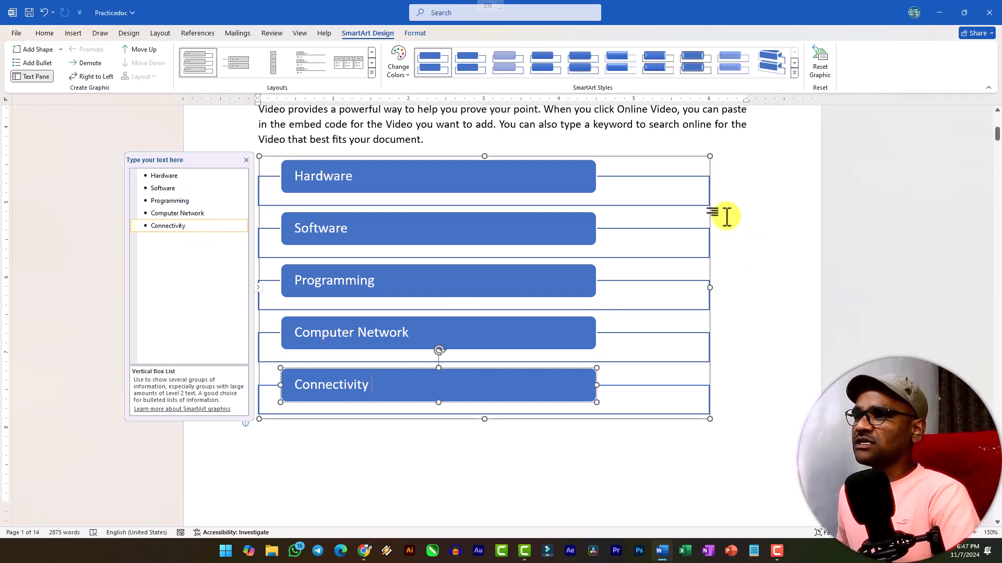
left_click(711, 217)
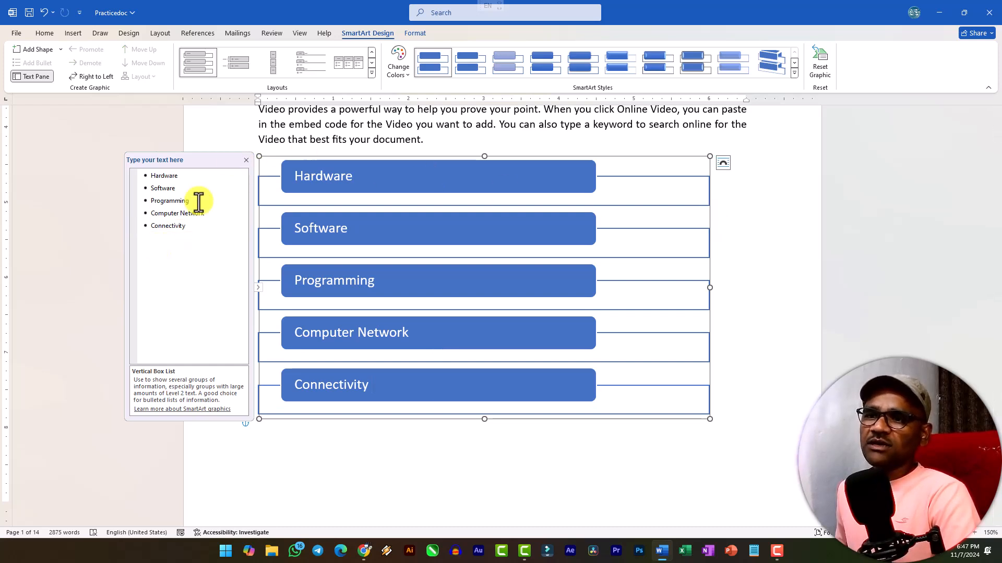
left_click(204, 228)
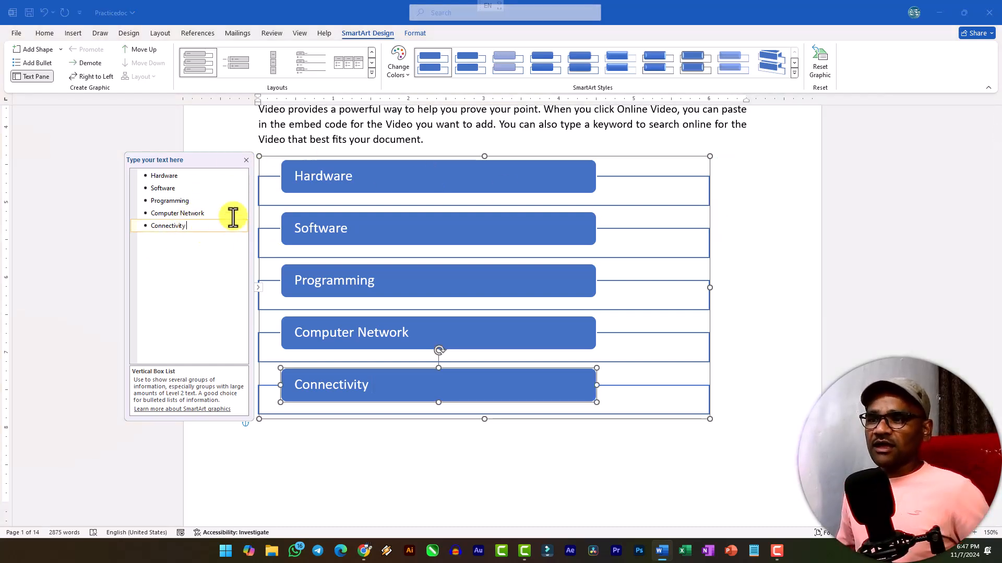
key("Return")
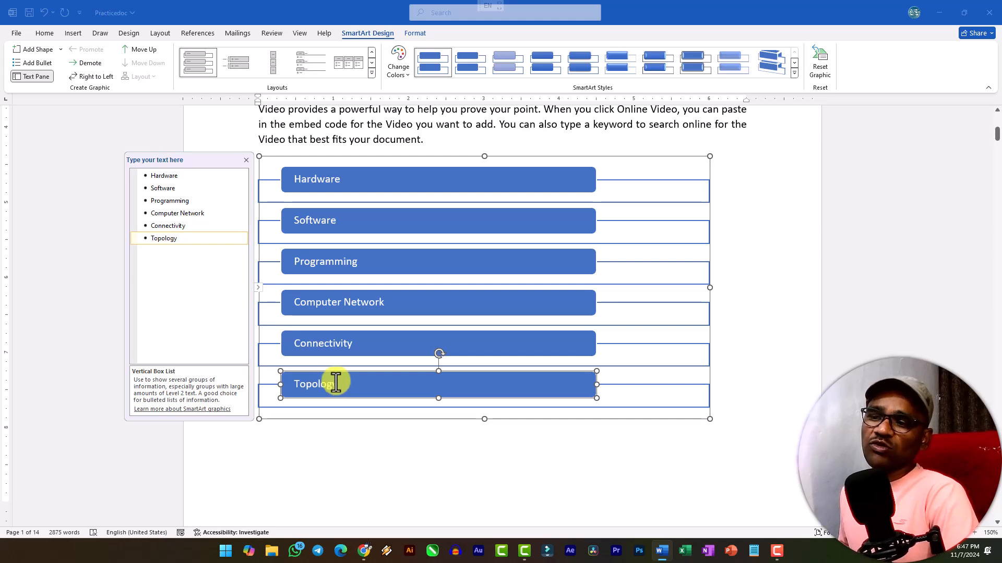
left_click_drag(179, 241, 123, 233)
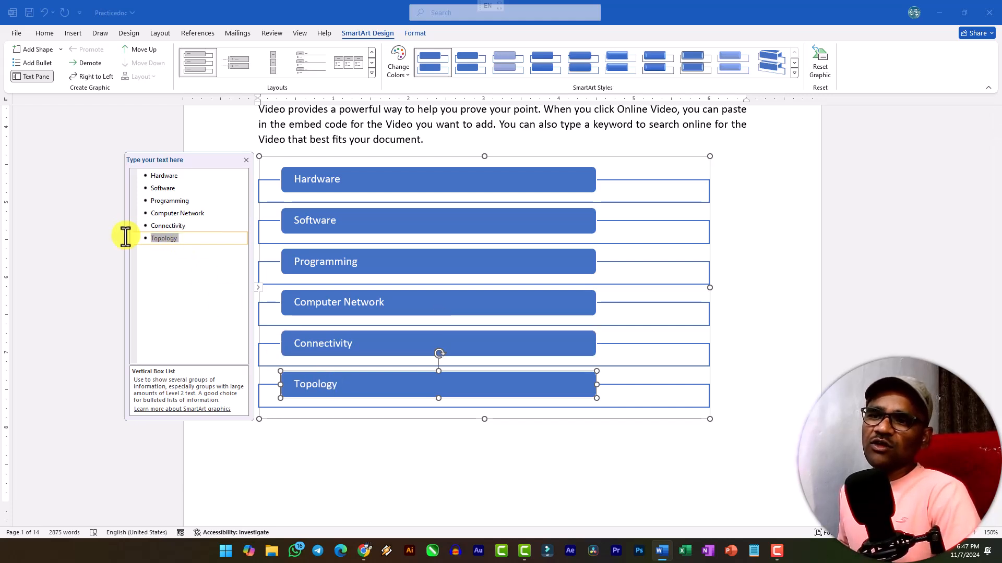
key("Delete")
Step: Add Keyboard, Mouse and Scanner as second-level bullets under Hardware in the SmartArt list
left_click(198, 180)
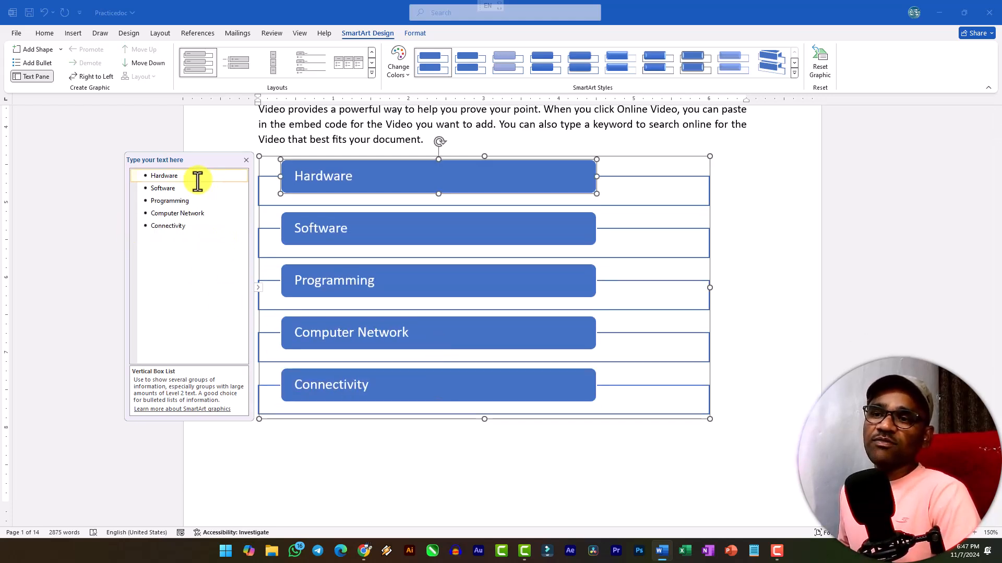
key("Return")
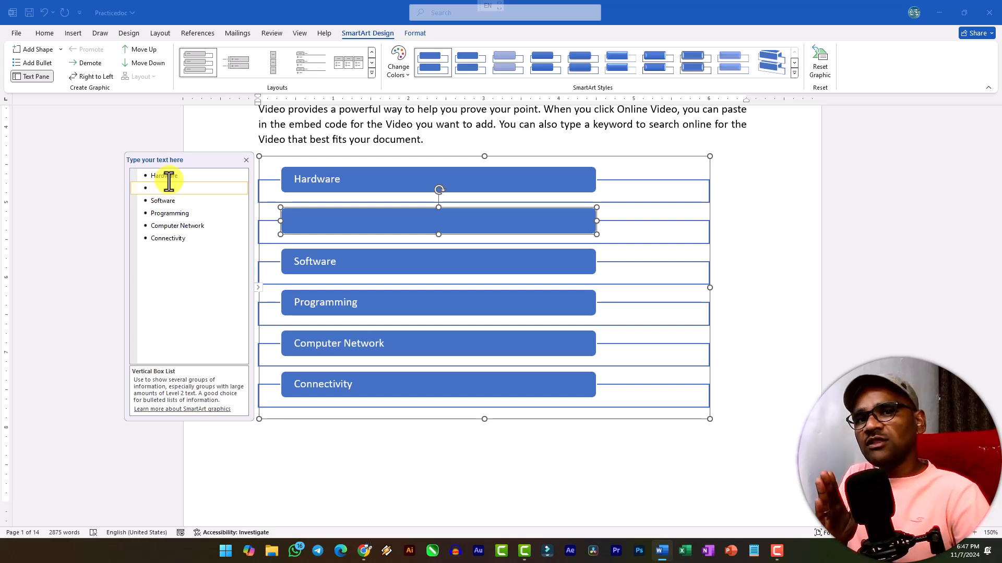
key("Tab")
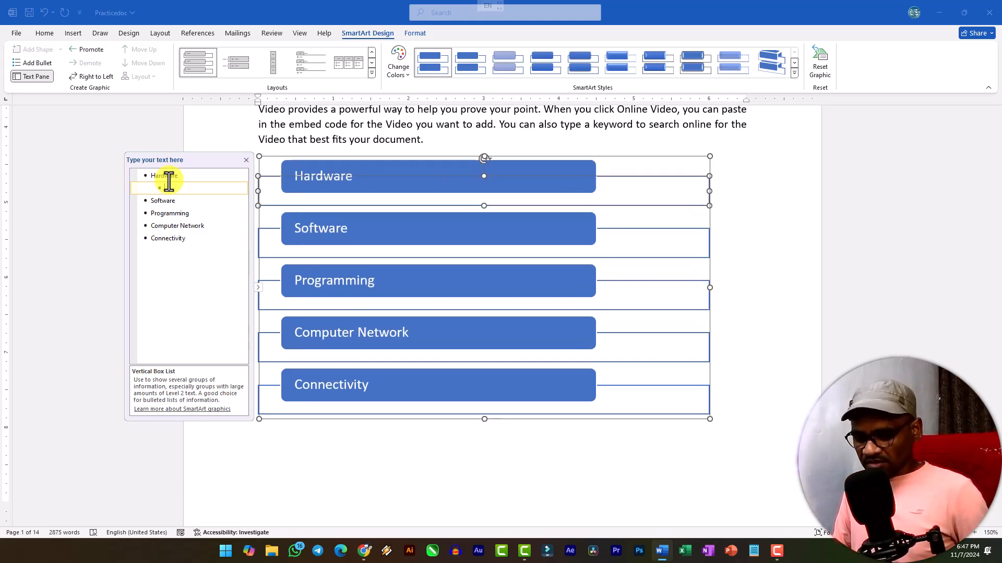
type("Keyboa")
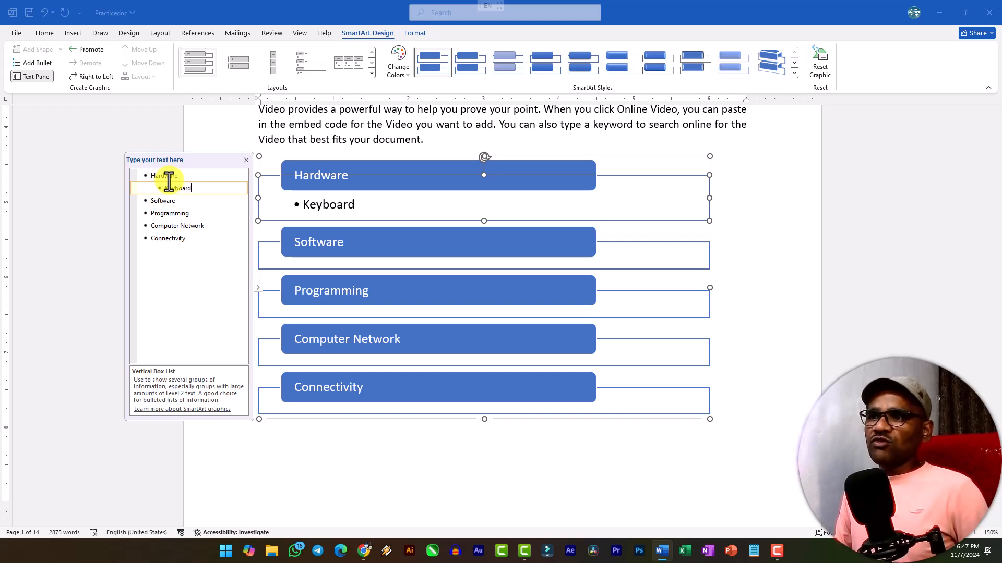
type("rd")
key("Return")
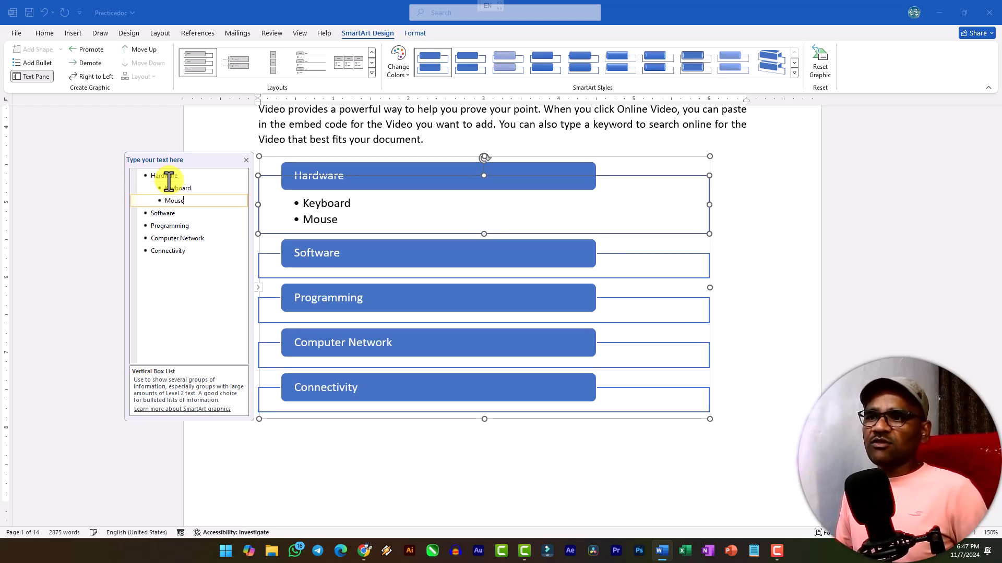
key("Return")
type("Scanner")
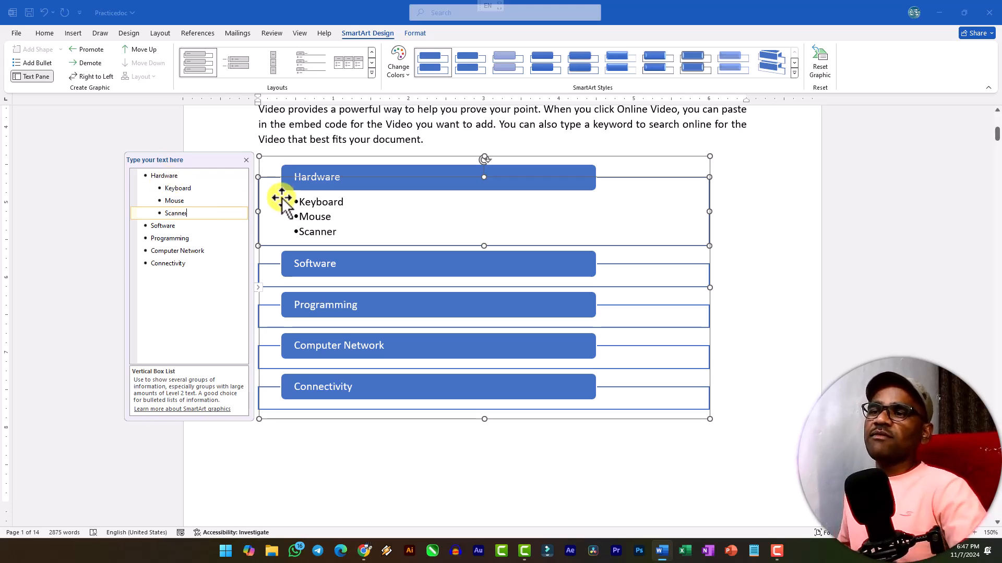
left_click(359, 152)
left_click(779, 255)
left_click(364, 175)
Step: Add System S/w and Application S/w, in that order, as second-level bullets under Software
left_click(190, 230)
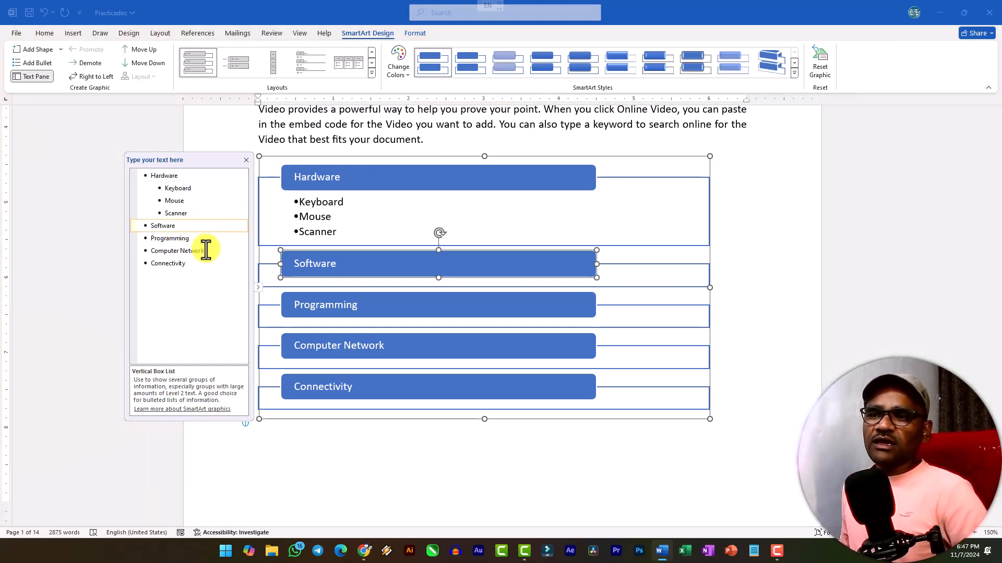
key("Return")
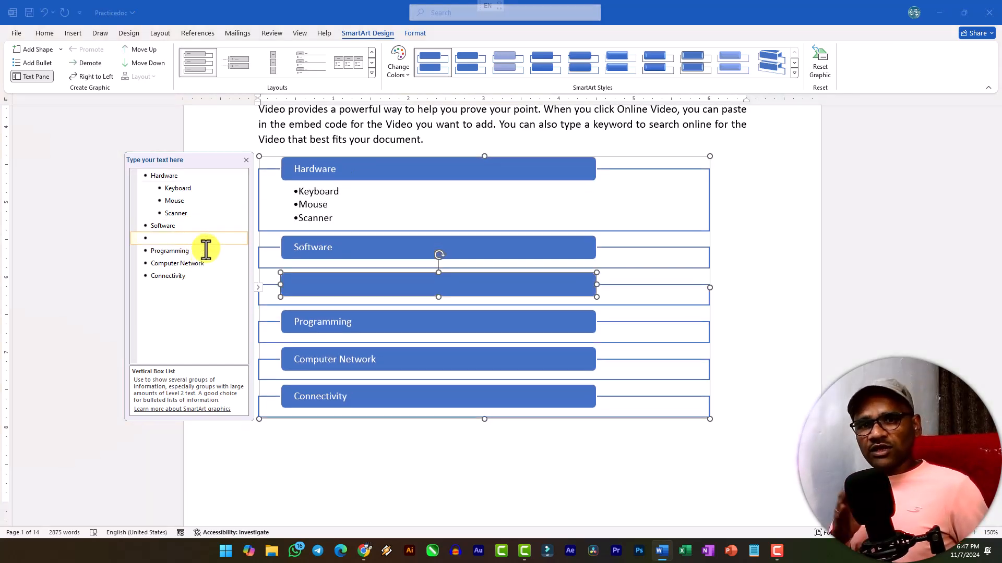
key("Tab")
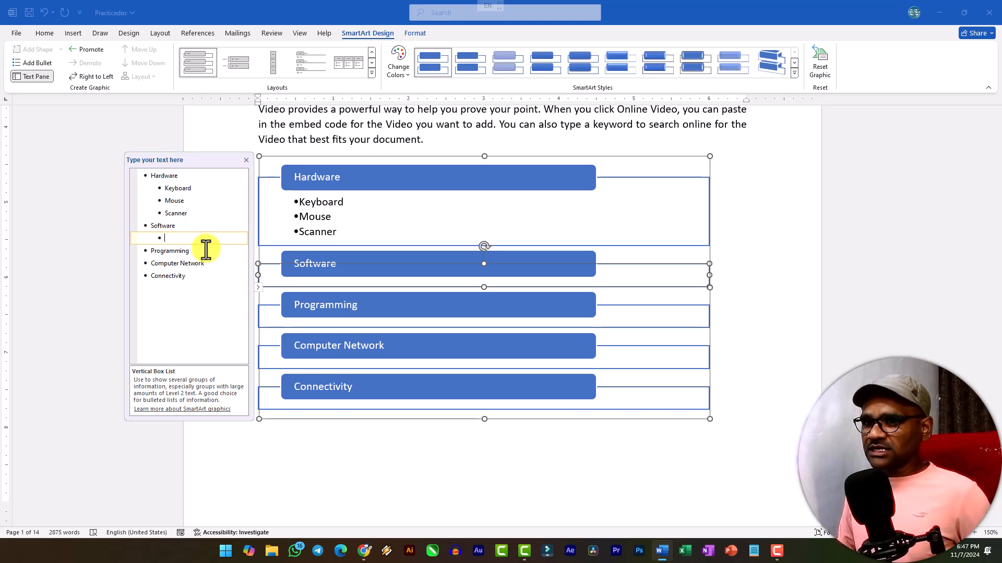
type("Applicat")
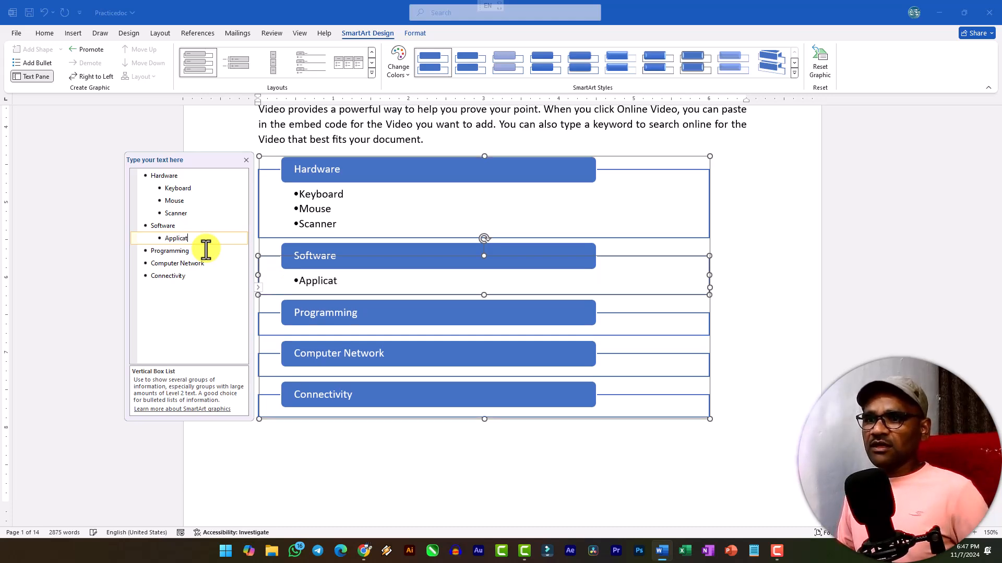
type("ion S/w")
key("Return")
type("S")
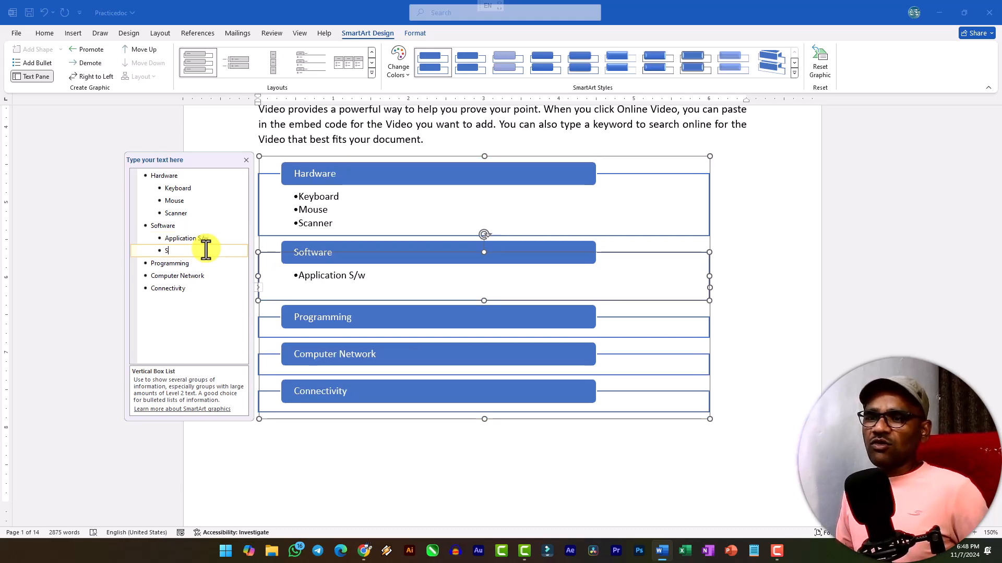
key("BackSpace")
key("BackSpace")
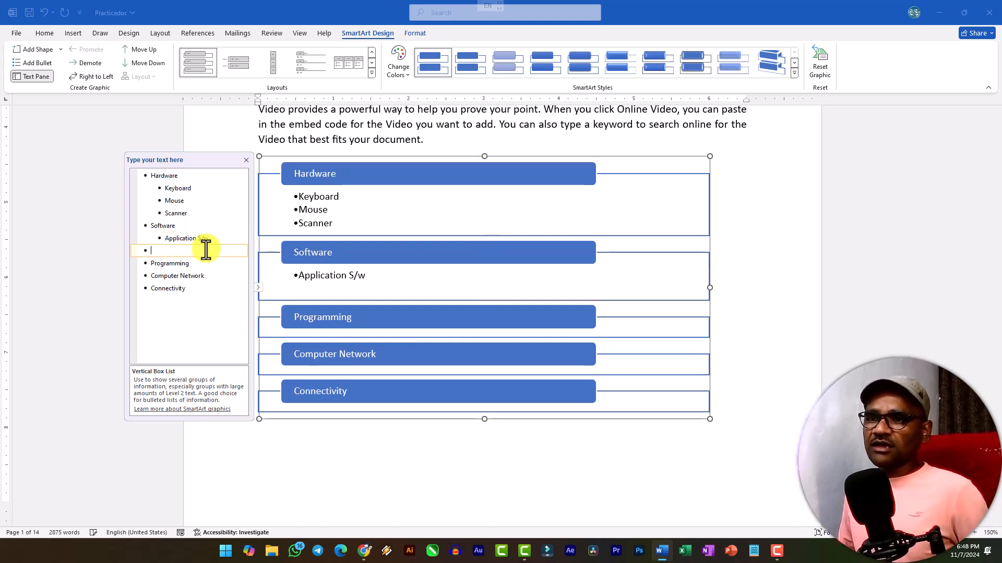
key("Up")
key("Return")
key("Tab")
type("S")
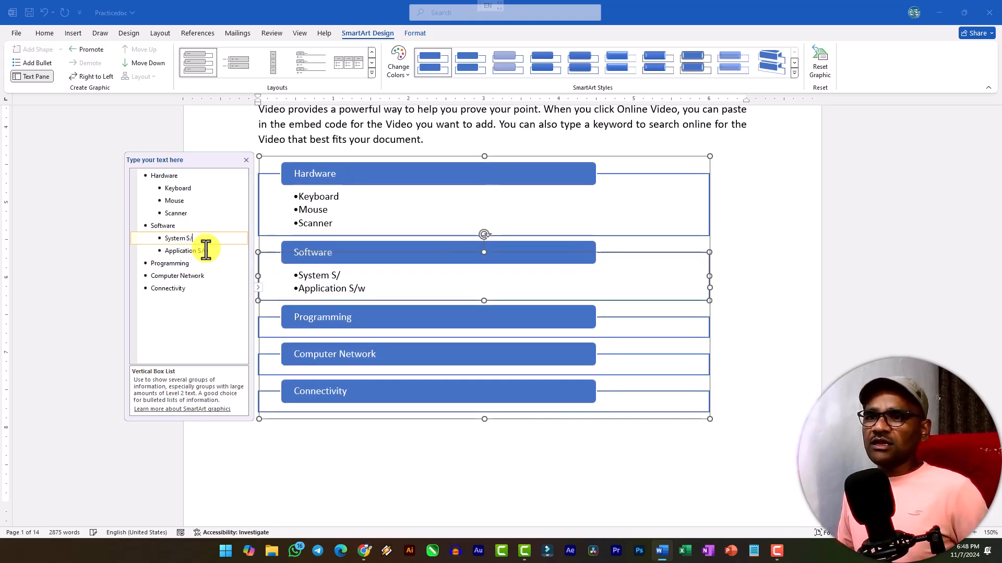
Step: Add C Language, C++ and Java as second-level bullets under Programming
key("Down")
key("Down")
key("Return")
key("Tab")
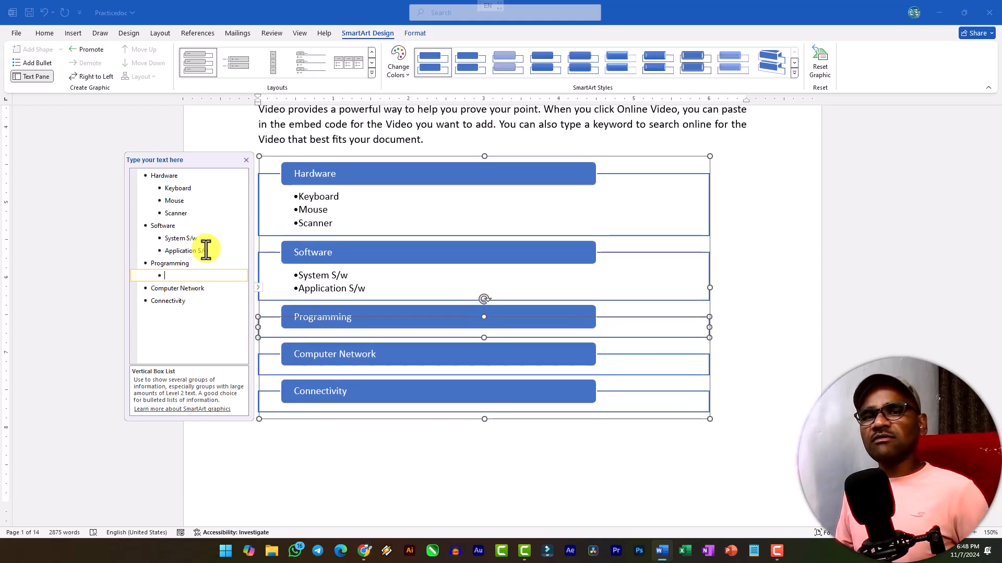
type("C Langua")
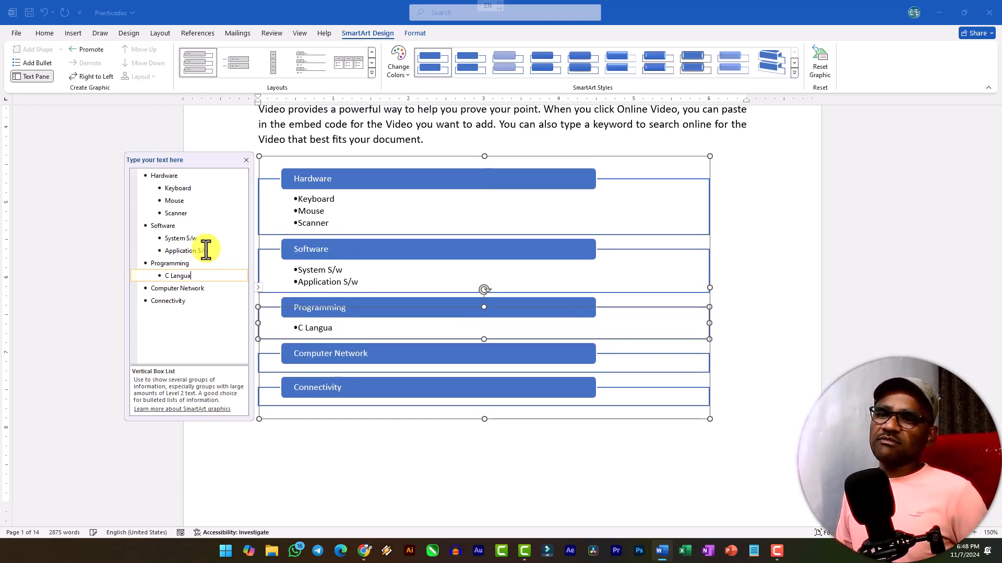
key("Return")
type("C++")
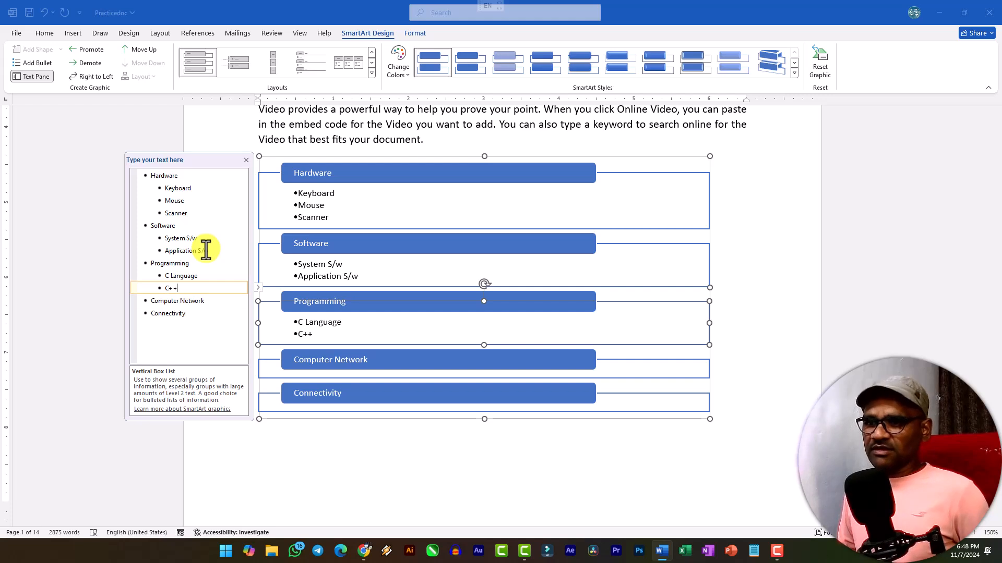
key("Return")
type("J")
Step: Add LAN as a second-level bullet under Computer Network
key("Down")
key("End")
key("Return")
key("Tab")
type("LA")
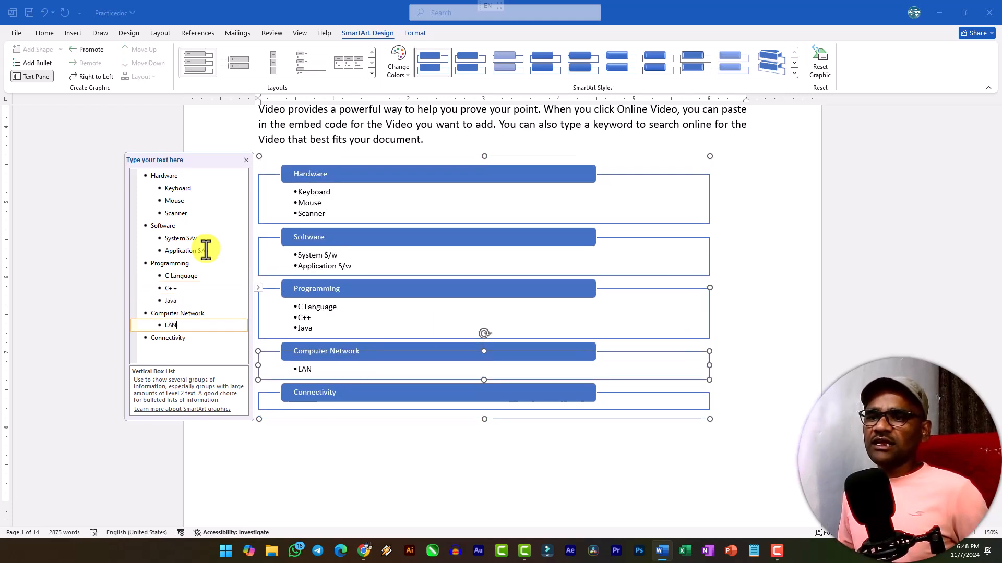
Step: Complete LAN and add MAN and WAN below it as second-level bullets under Computer Network
type("N")
key("Return")
type("MAN")
key("Return")
type("WAN")
key("Down")
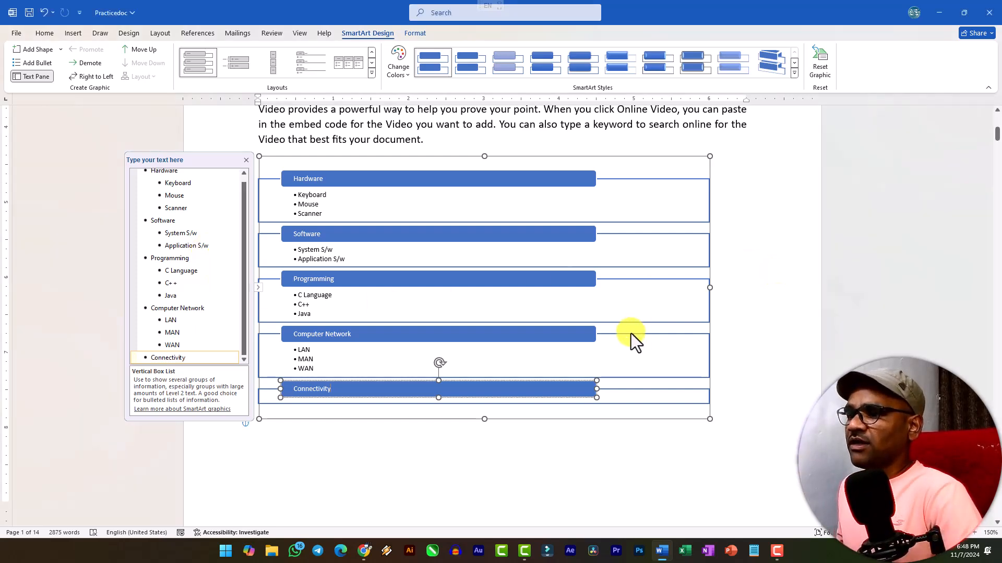
Step: Enlarge the whole SmartArt graphic from its lower corner to about 4.66" high and 6.77" wide
scroll(514, 334, "down", 3)
left_click_drag(709, 306, 768, 391)
scroll(549, 303, "up", 5)
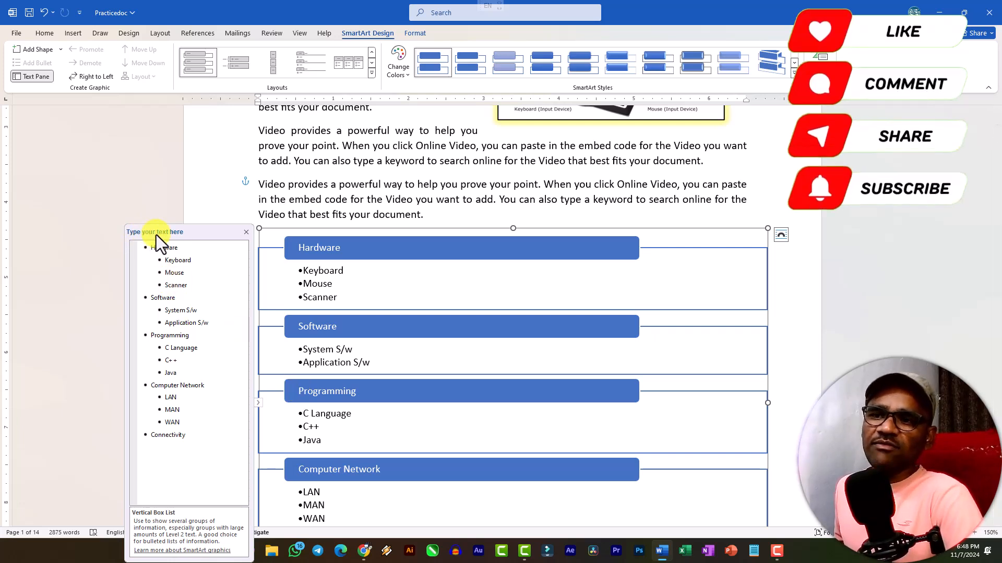
Step: Promote the Keyboard bullet to a top-level topic in the SmartArt text, and demote it back under Hardware
left_click(243, 231)
left_click(346, 272)
left_click(329, 270)
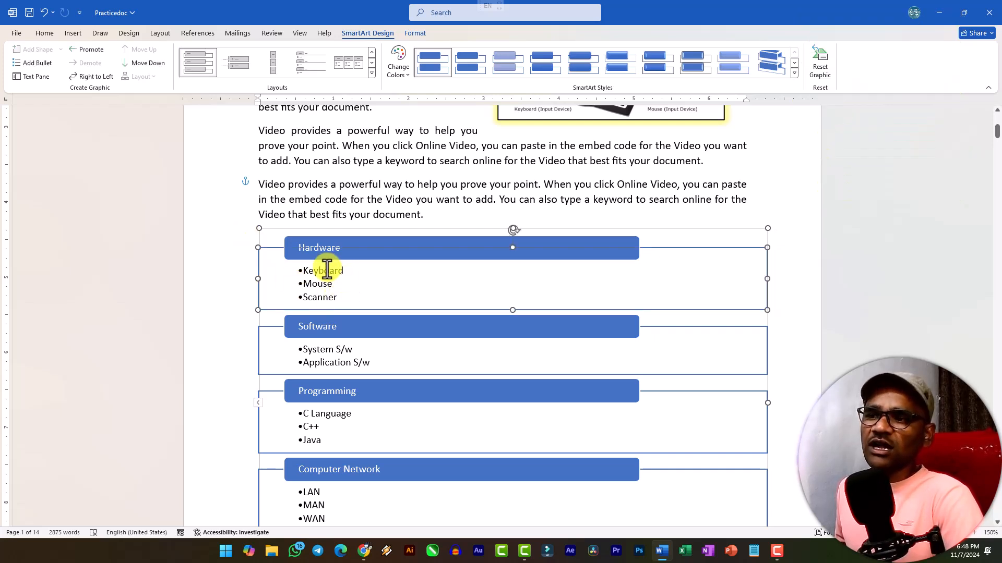
left_click(258, 402)
left_click(165, 259)
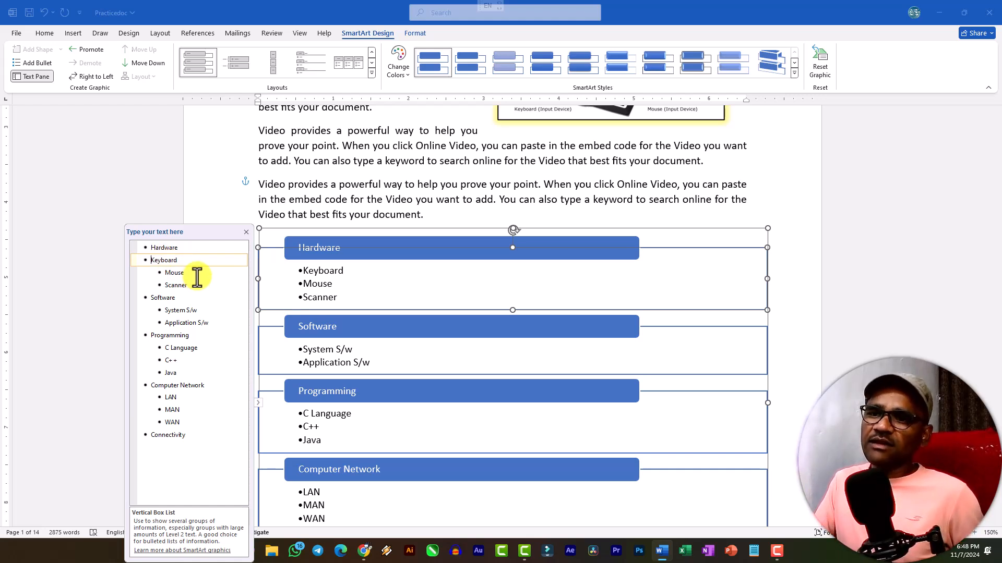
key("shift+Tab")
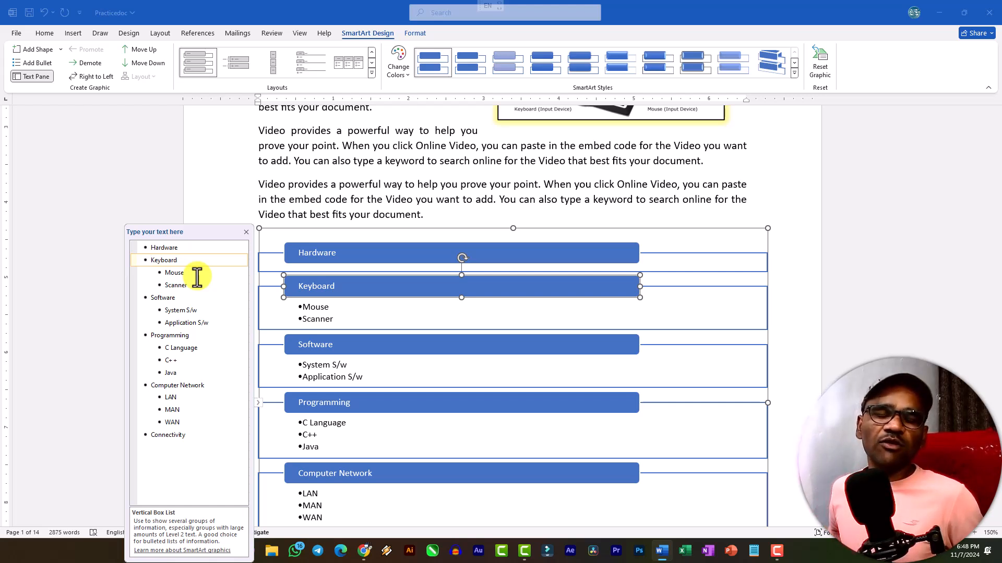
key("Tab")
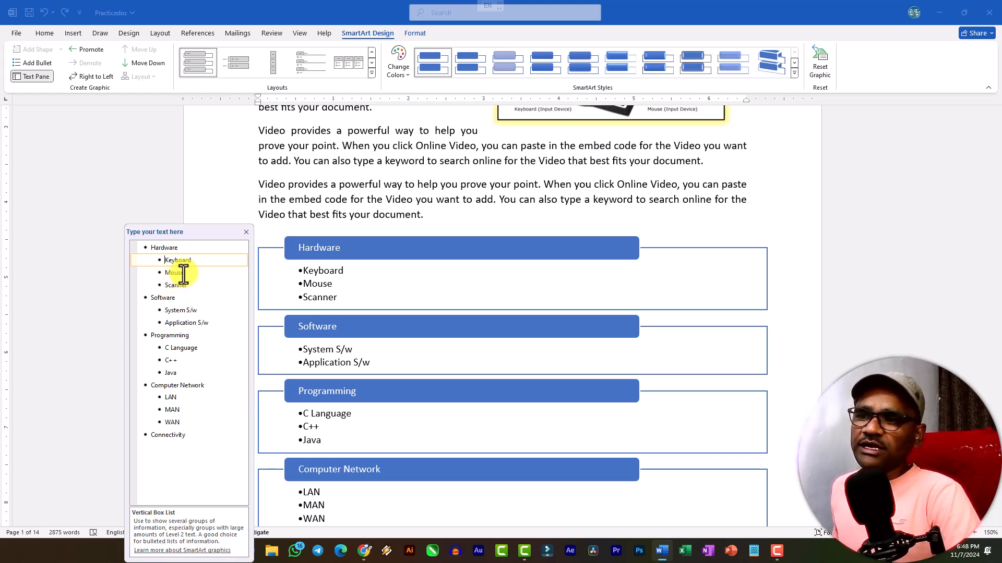
Step: Reselect the SmartArt graphic and hide its text pane
left_click(746, 238)
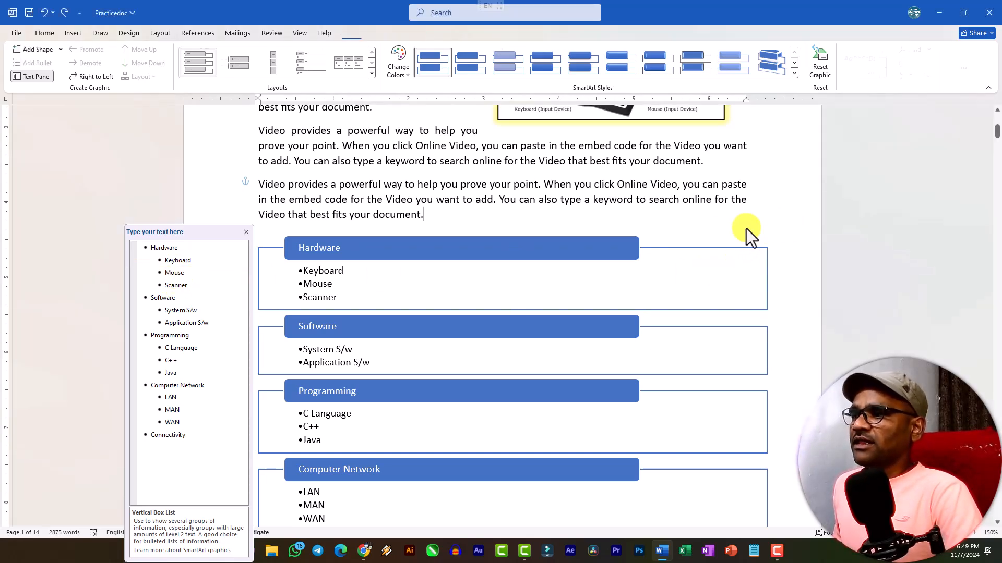
left_click(153, 246)
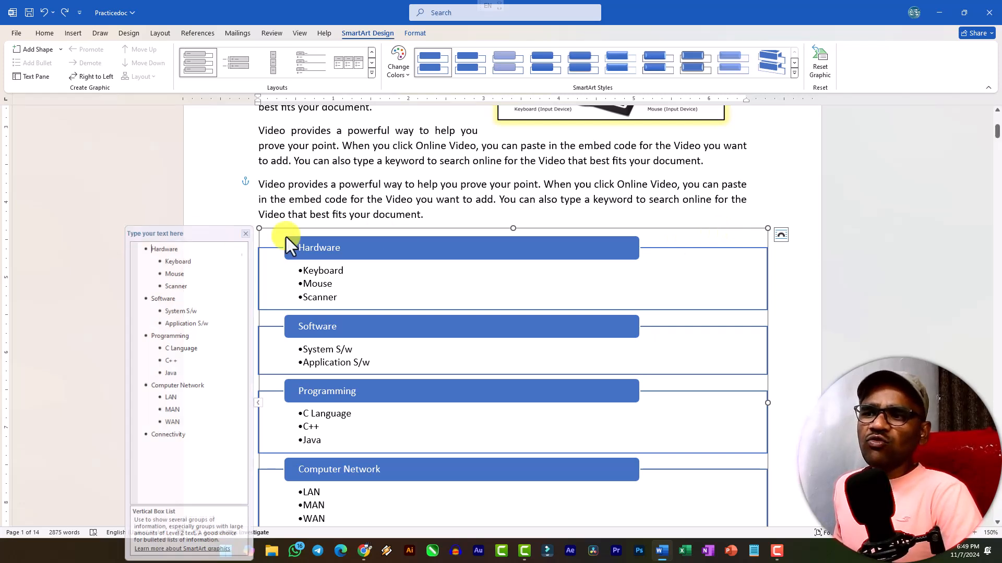
left_click(246, 232)
scroll(381, 233, "down", 2)
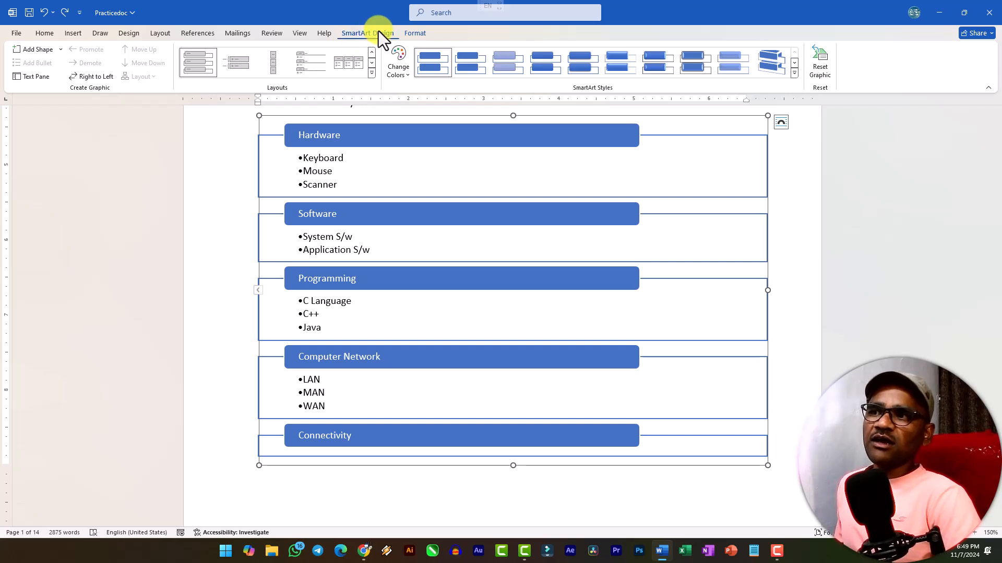
Step: Change the SmartArt layout to Vertical Arrow List and apply the fourth Colorful colour set, running from yellow to blue
left_click(412, 33)
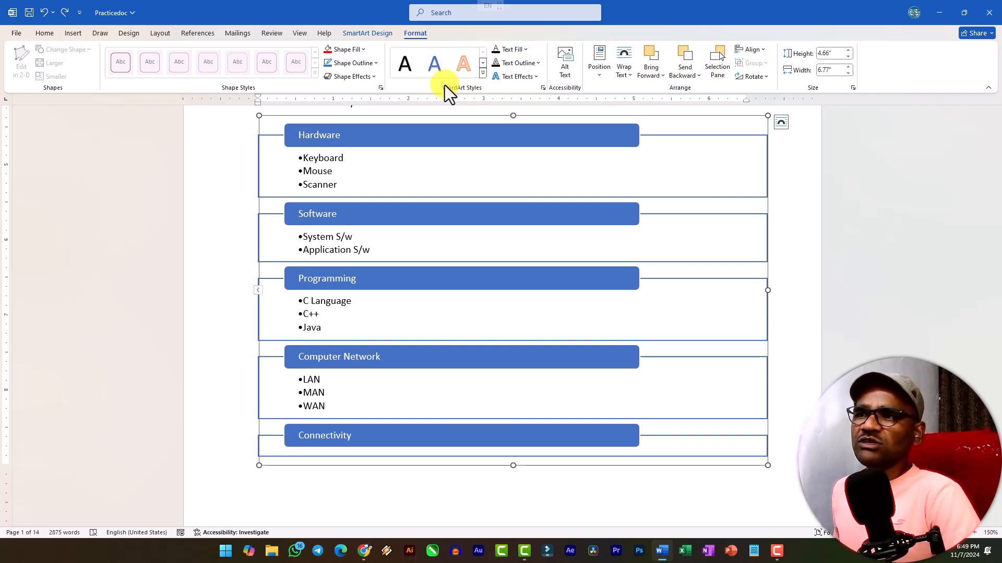
left_click(366, 33)
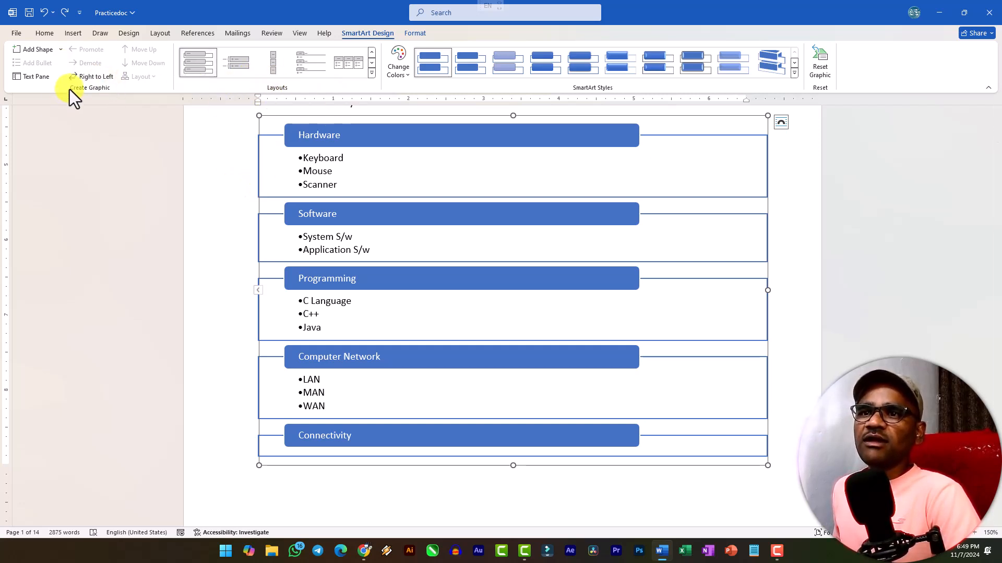
left_click(371, 73)
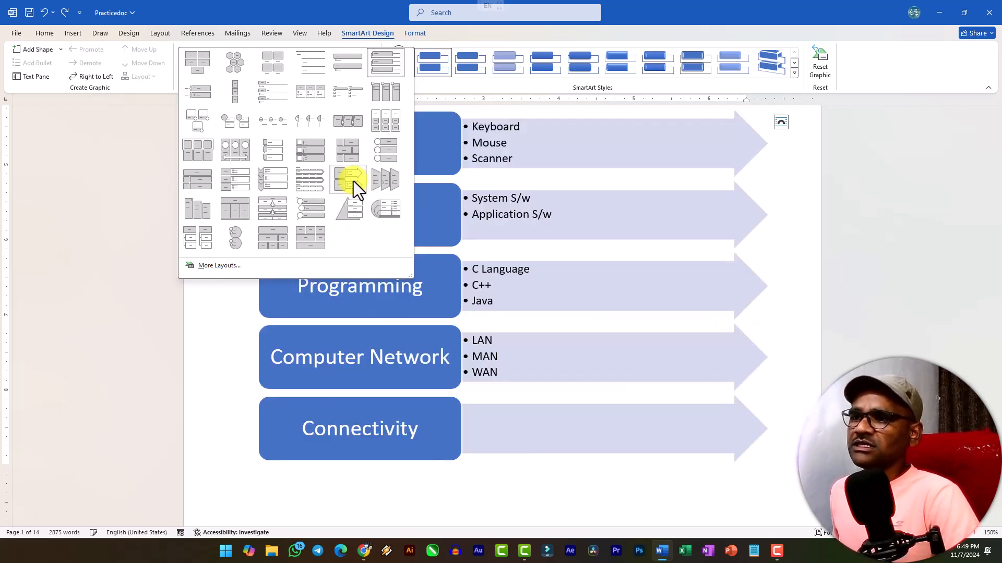
left_click(352, 181)
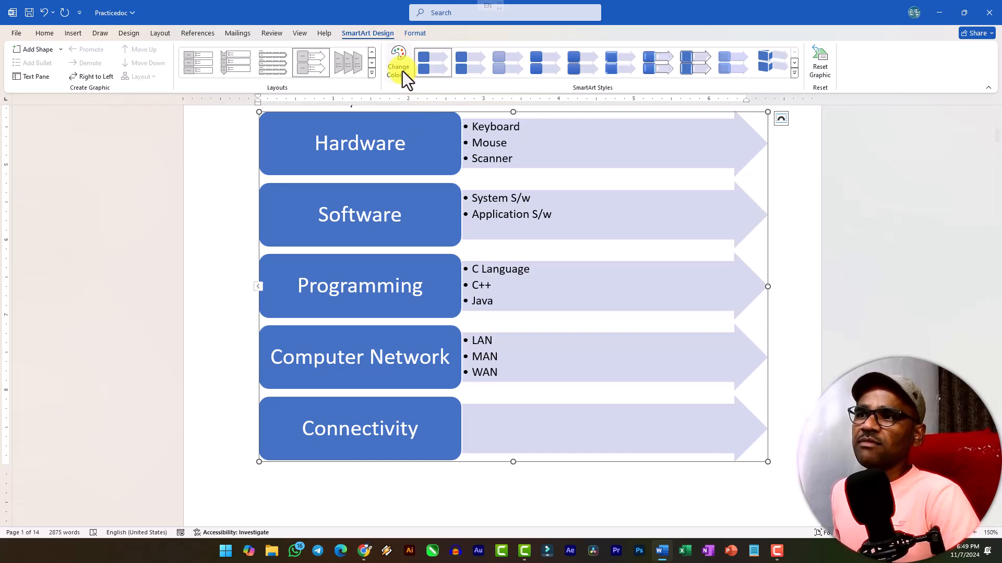
left_click(405, 77)
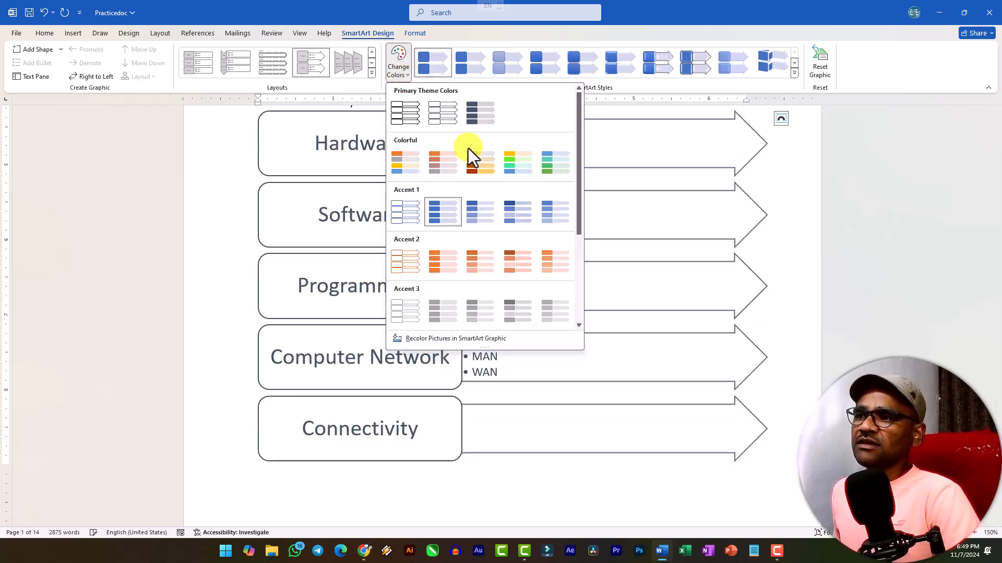
left_click(519, 164)
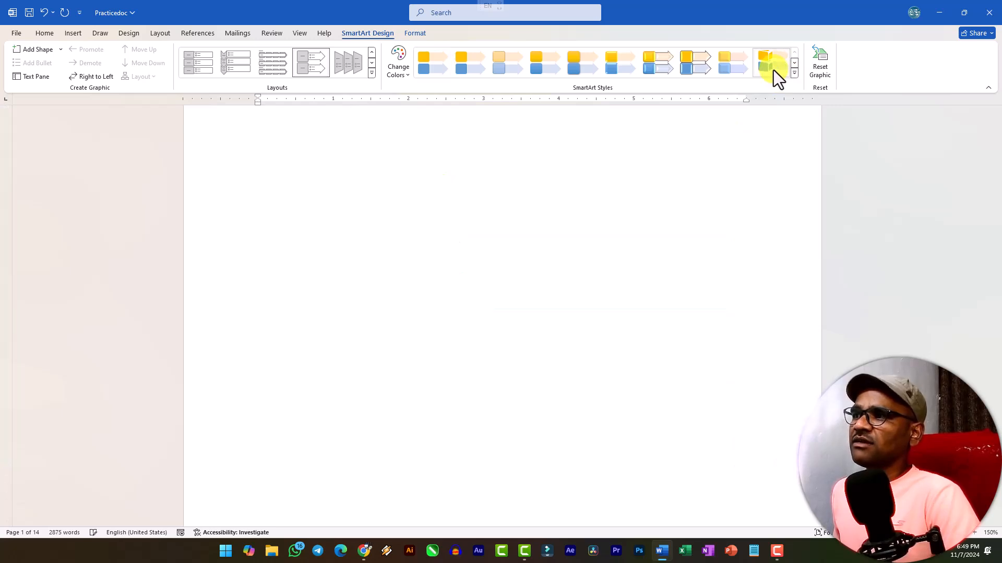
Step: Try a soft pastel 3-D style and a glossy bevelled 3-D style on the SmartArt graphic
left_click(735, 62)
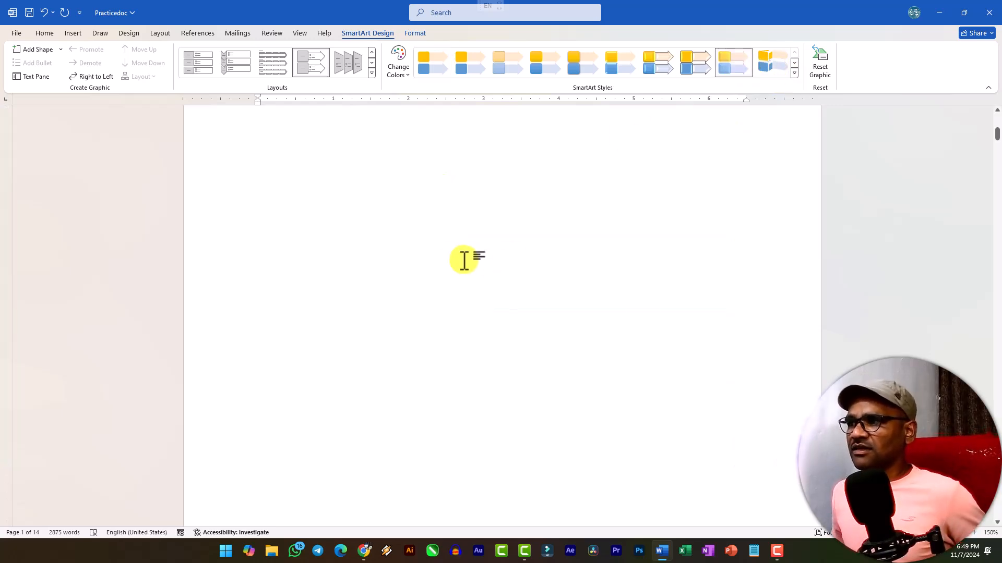
scroll(448, 248, "down", 5)
scroll(472, 254, "down", 5)
scroll(472, 254, "down", 5)
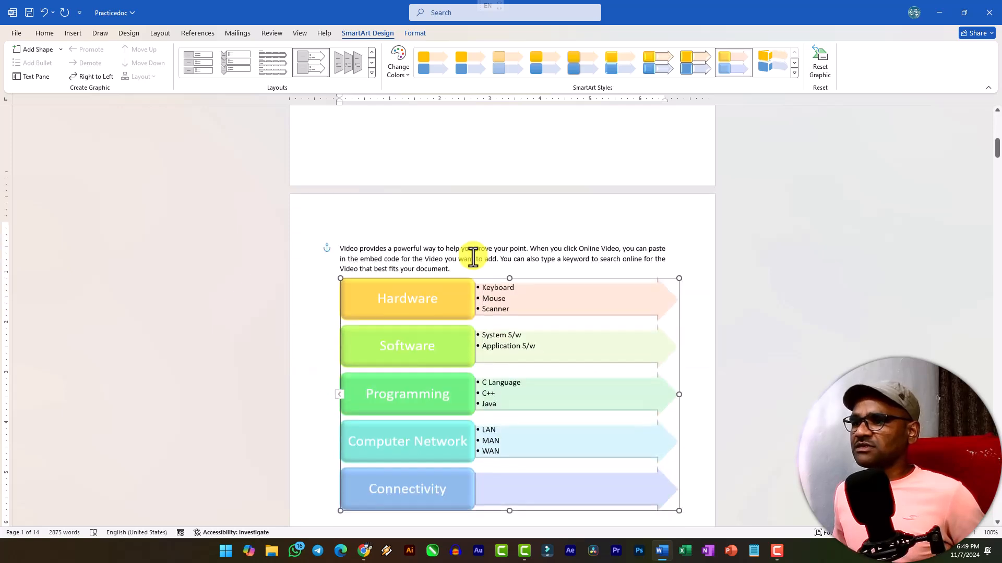
scroll(666, 407, "up", 4, "ctrl")
scroll(561, 367, "down", 1)
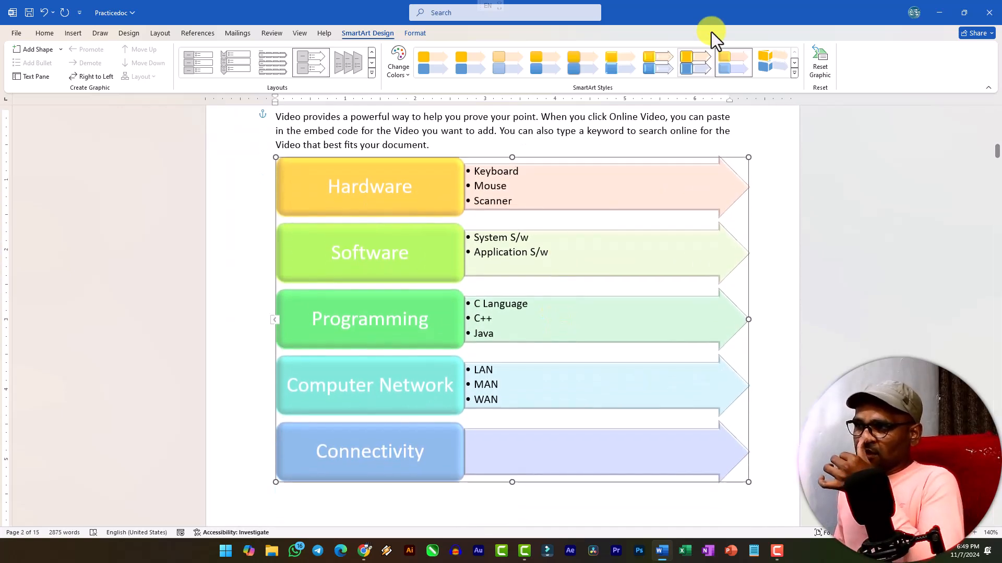
left_click(694, 63)
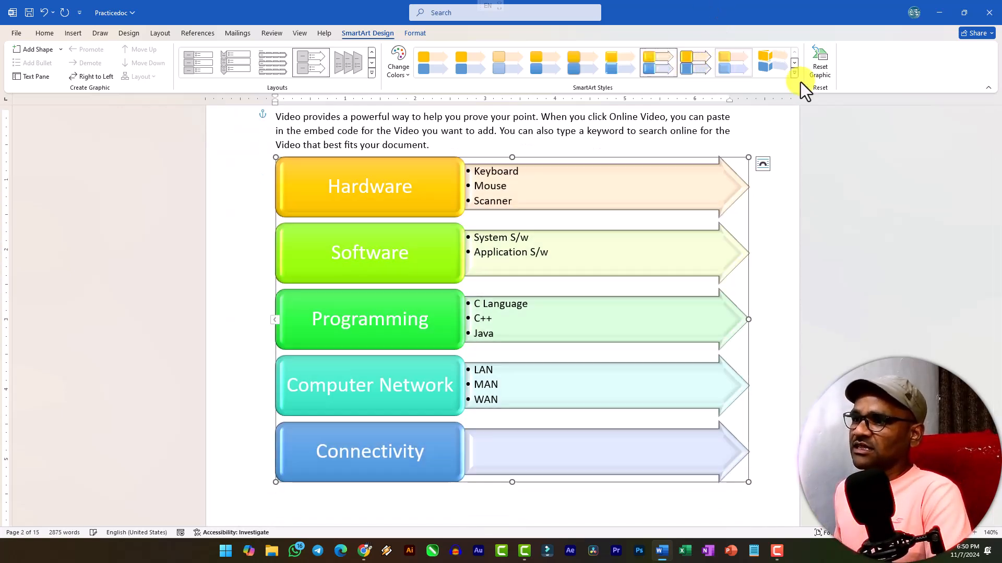
Step: Apply the fifth 3-D style, with tilted blocks and white edges, to the SmartArt graphic
left_click(794, 73)
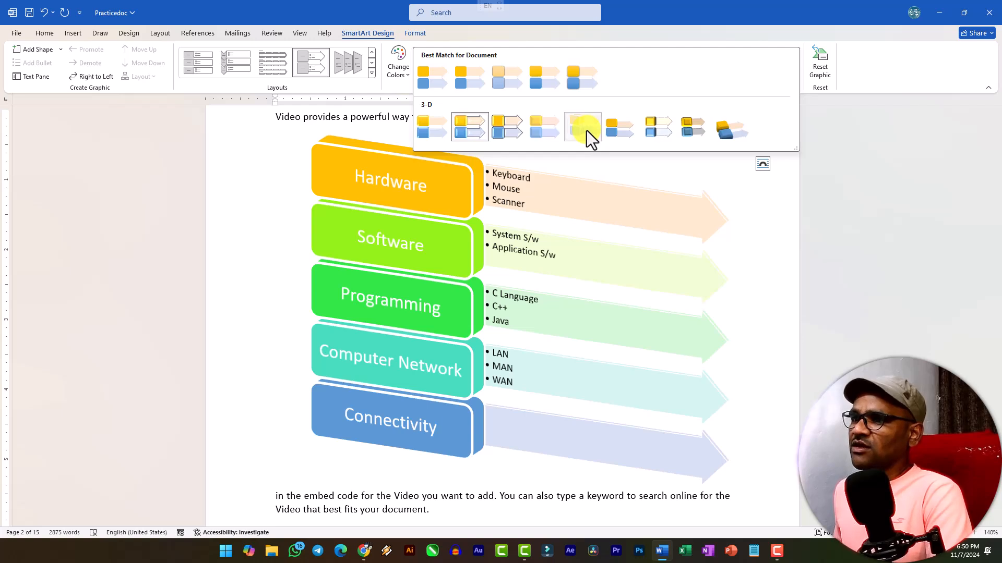
left_click(586, 130)
scroll(565, 214, "down", 1)
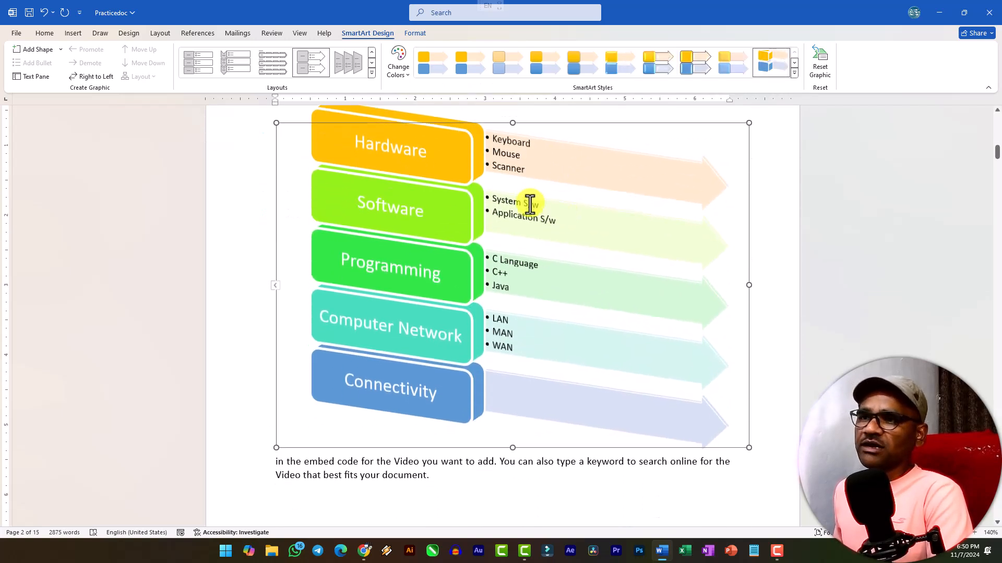
Step: Reopen the SmartArt's text pane to review how its topics and sub-items are listed
left_click(510, 202)
left_click(445, 179)
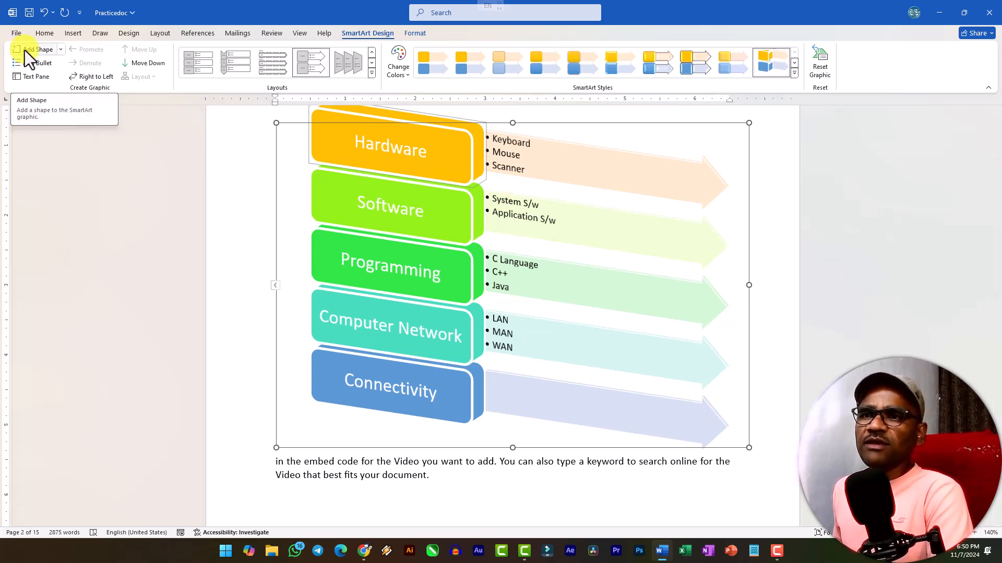
left_click(271, 286)
left_click(274, 286)
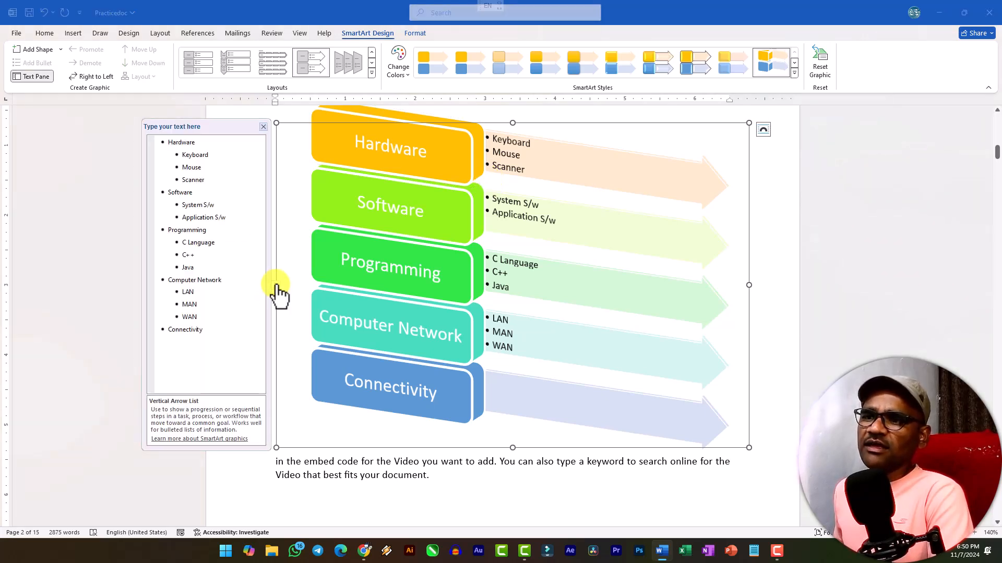
left_click(200, 192)
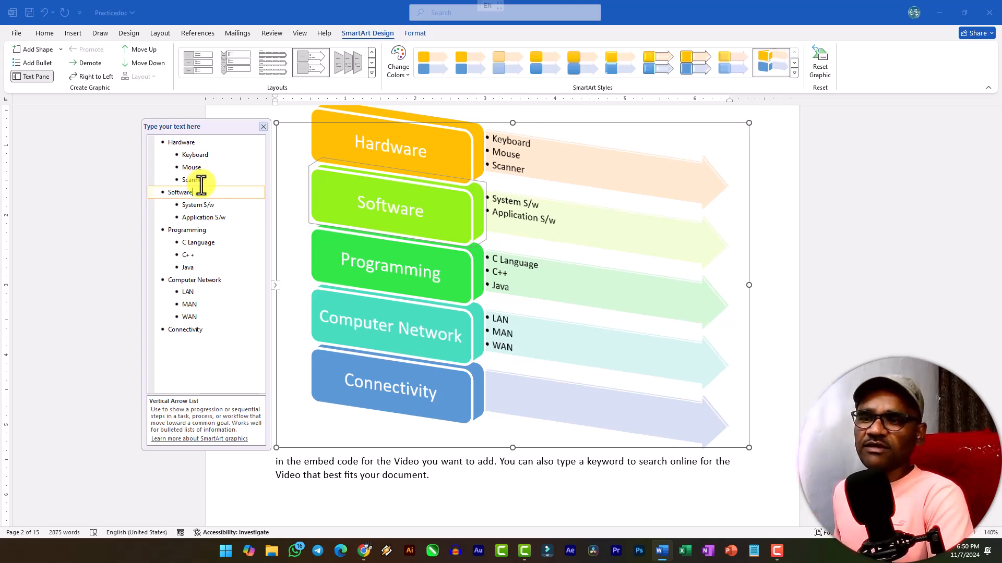
left_click(754, 290)
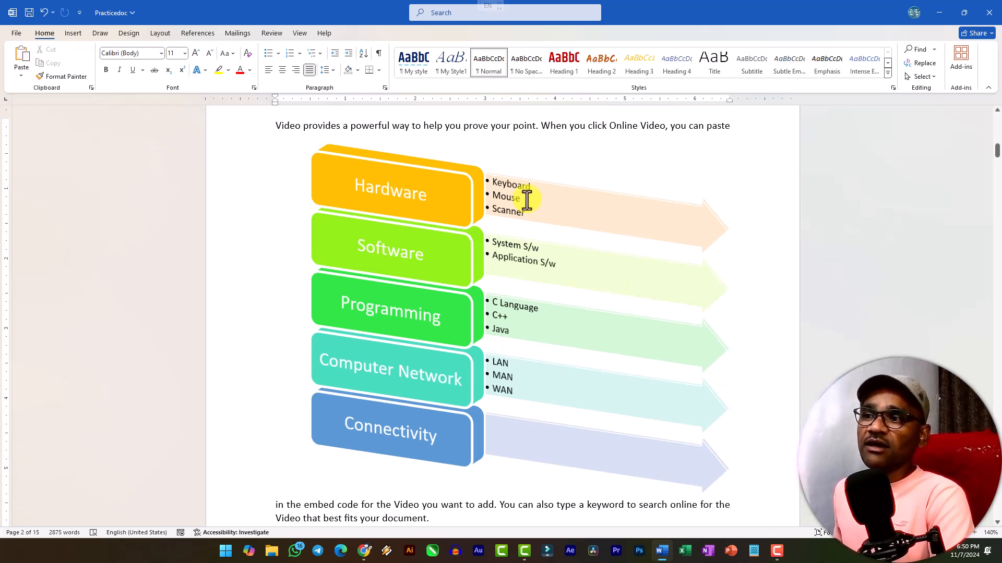
Step: Apply the solid gold theme style with a dark outline to the Hardware shape
left_click(601, 168)
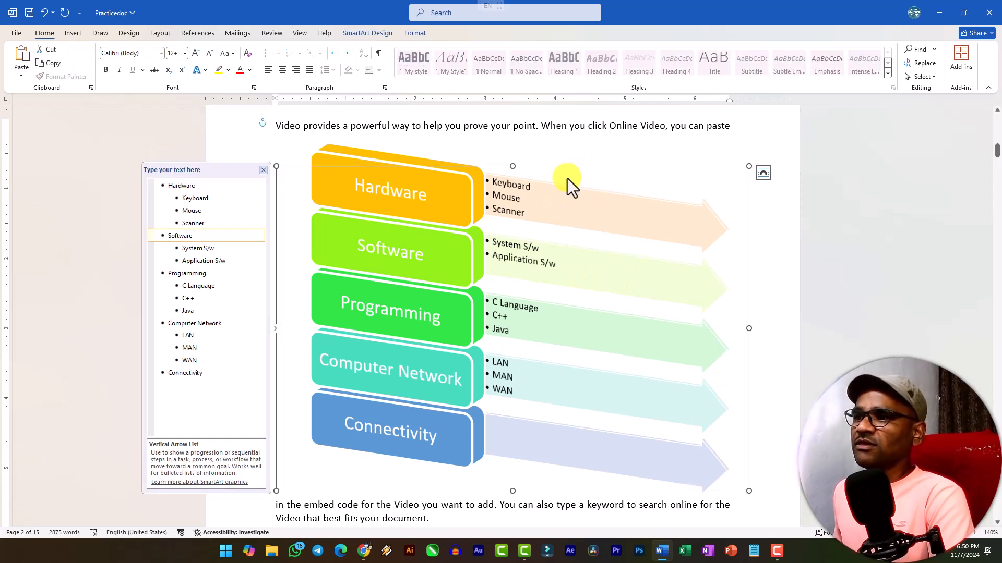
left_click(462, 194)
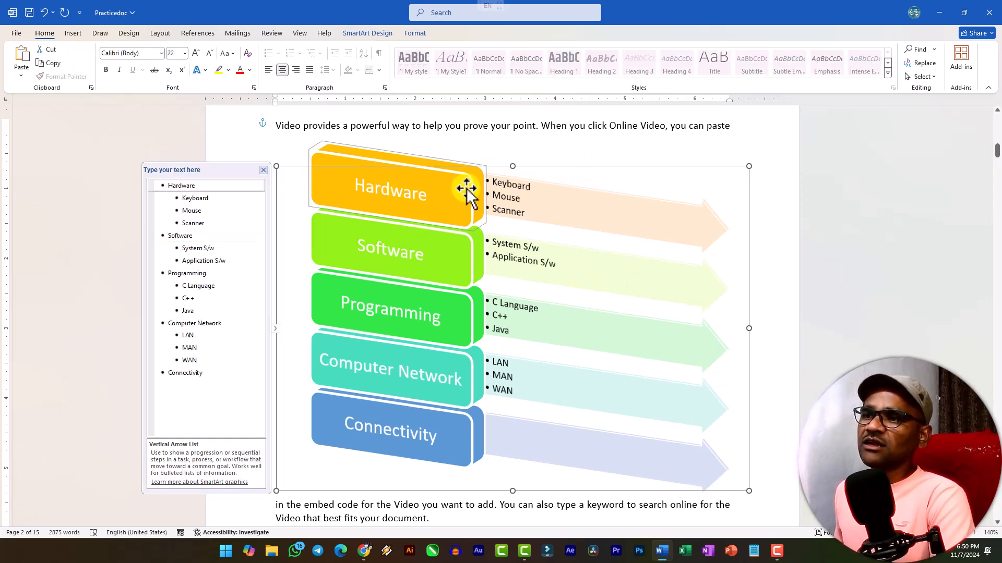
left_click(416, 33)
left_click(318, 76)
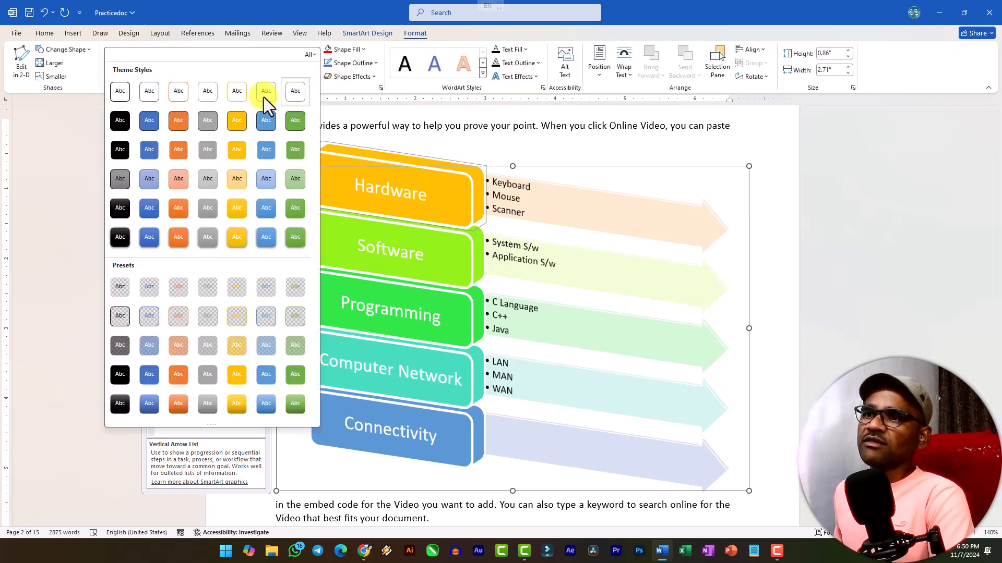
left_click(245, 123)
Step: Apply the solid green theme style to the Software shape and the solid blue one to the Programming shape
left_click(474, 245)
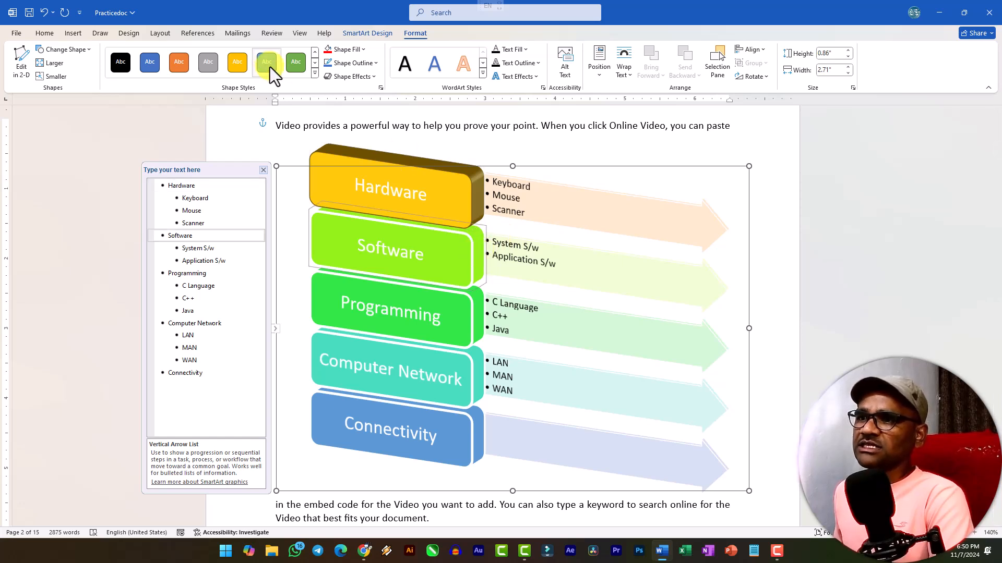
left_click(292, 67)
left_click(475, 315)
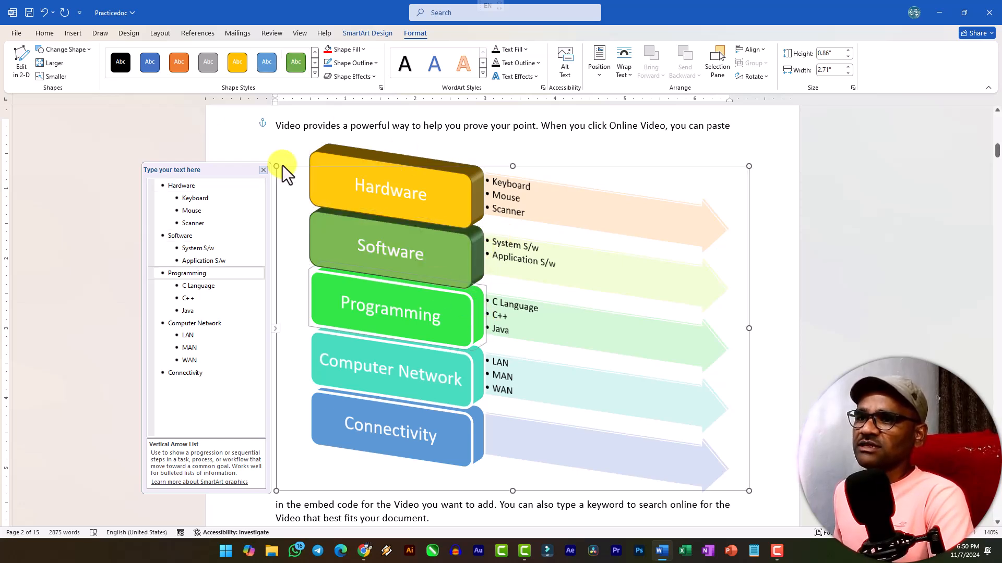
left_click(150, 62)
Step: Apply the solid black theme style to the Computer Network shape and the solid gray one to the Connectivity shape
left_click(472, 374)
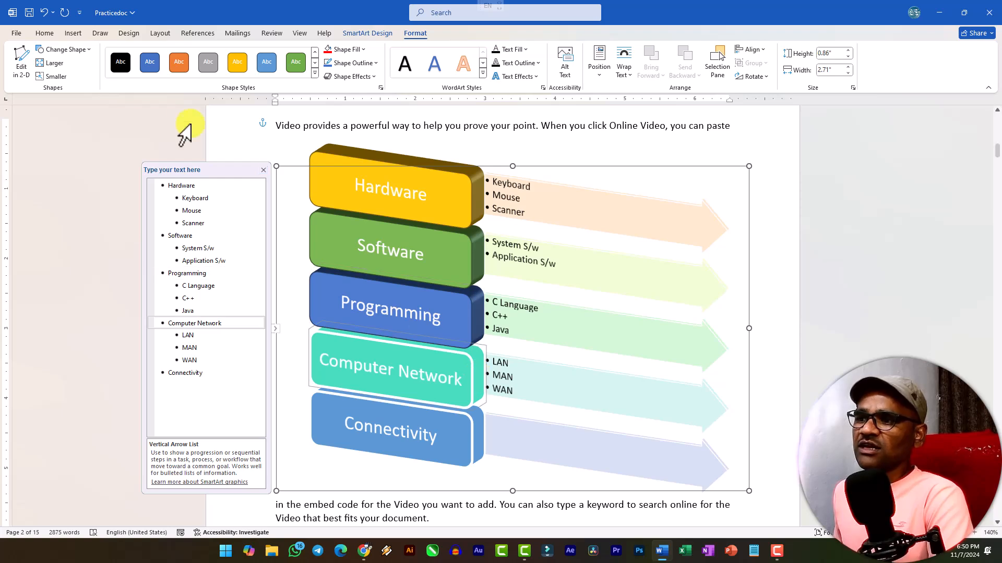
left_click(121, 62)
left_click(462, 437)
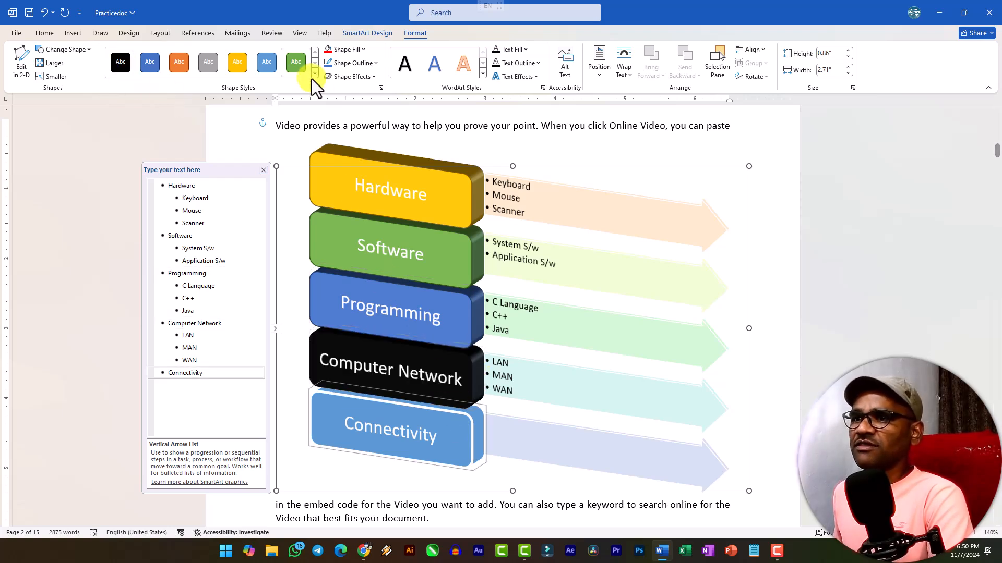
left_click(218, 65)
left_click(777, 293)
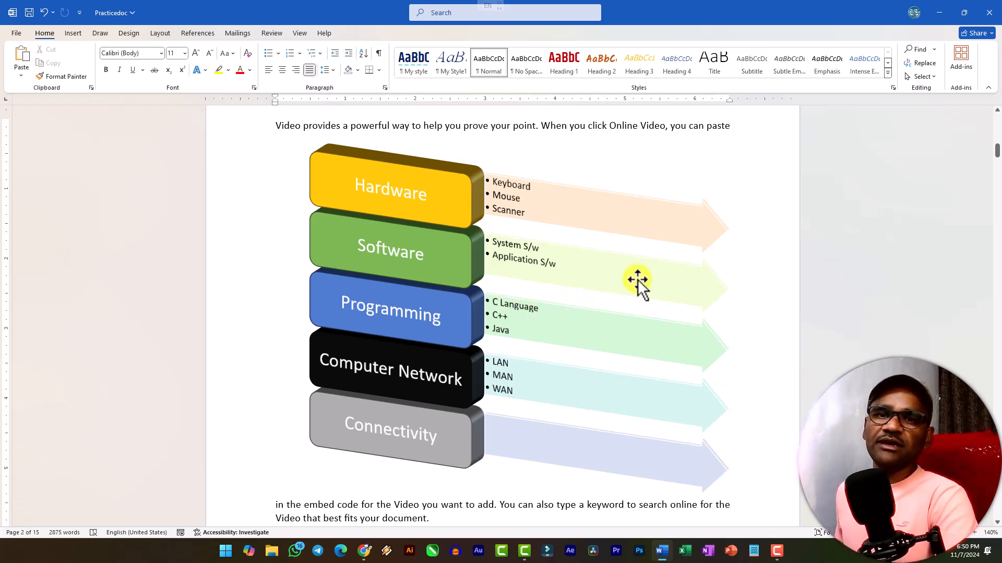
Step: Deselect the SmartArt and place the cursor on the blank line below the Mouse section's last paragraph on page 4
left_click(389, 216)
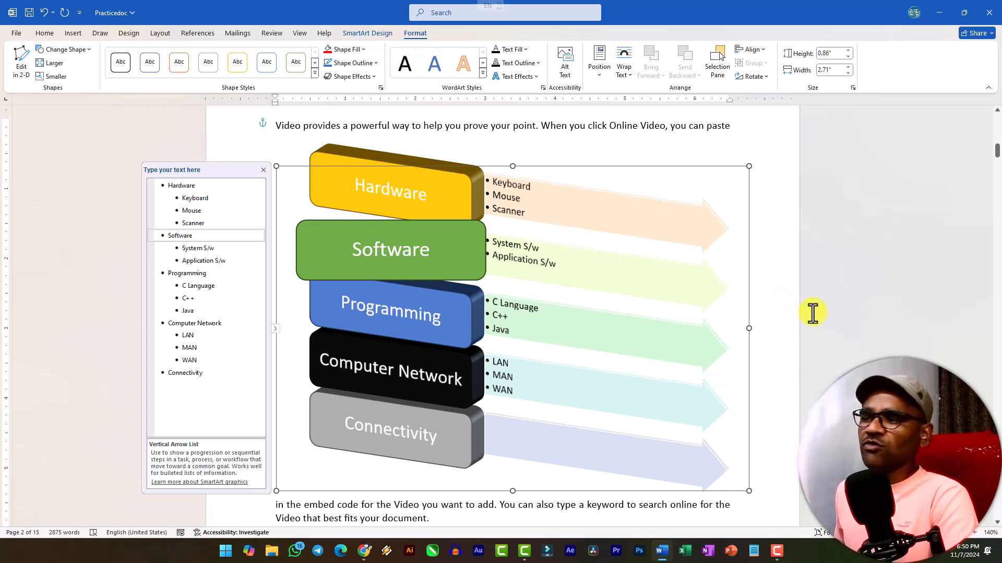
left_click(751, 292)
left_click(72, 34)
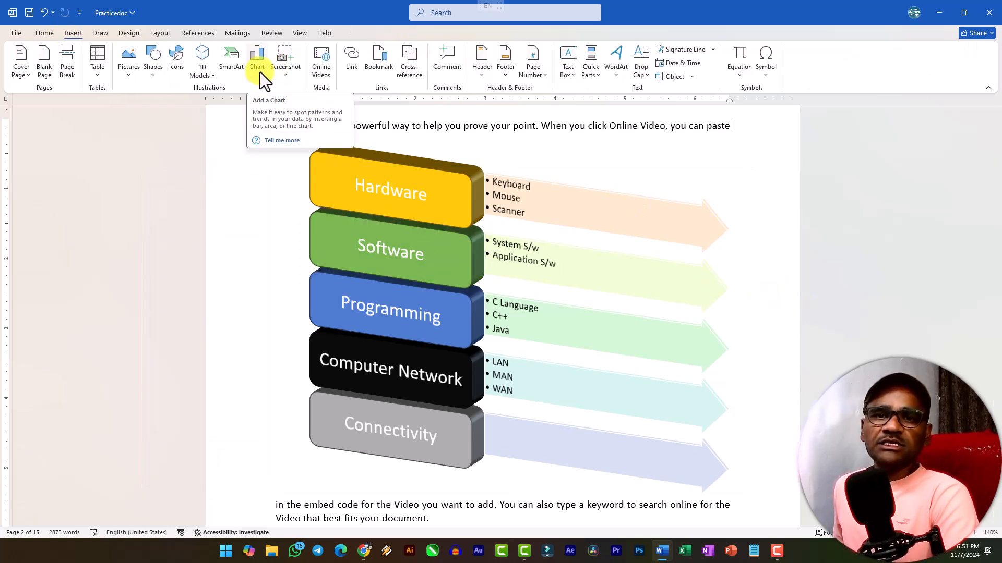
scroll(393, 190, "down", 15)
scroll(426, 228, "down", 10)
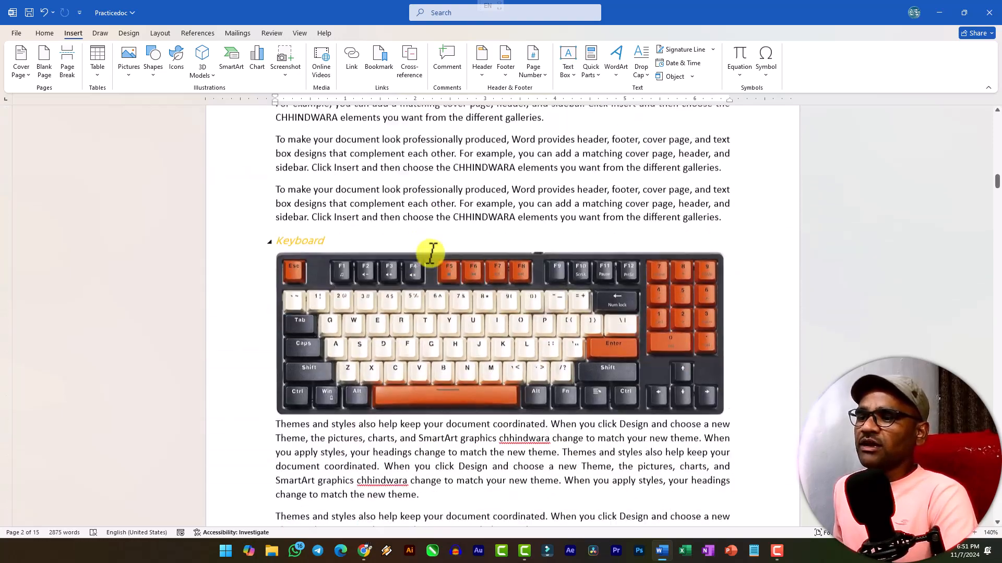
scroll(563, 265, "down", 8)
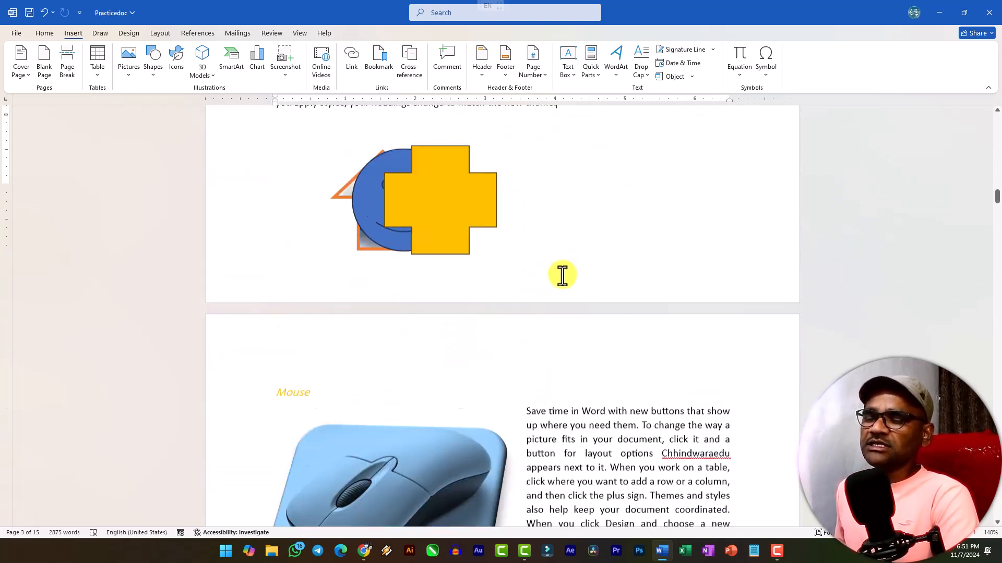
scroll(495, 327, "down", 10)
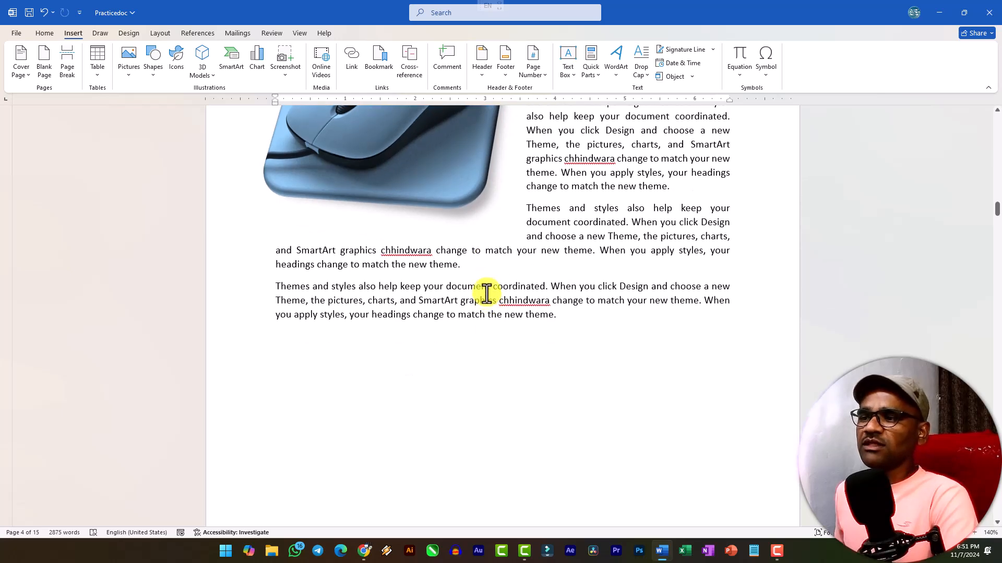
key("ctrl+z")
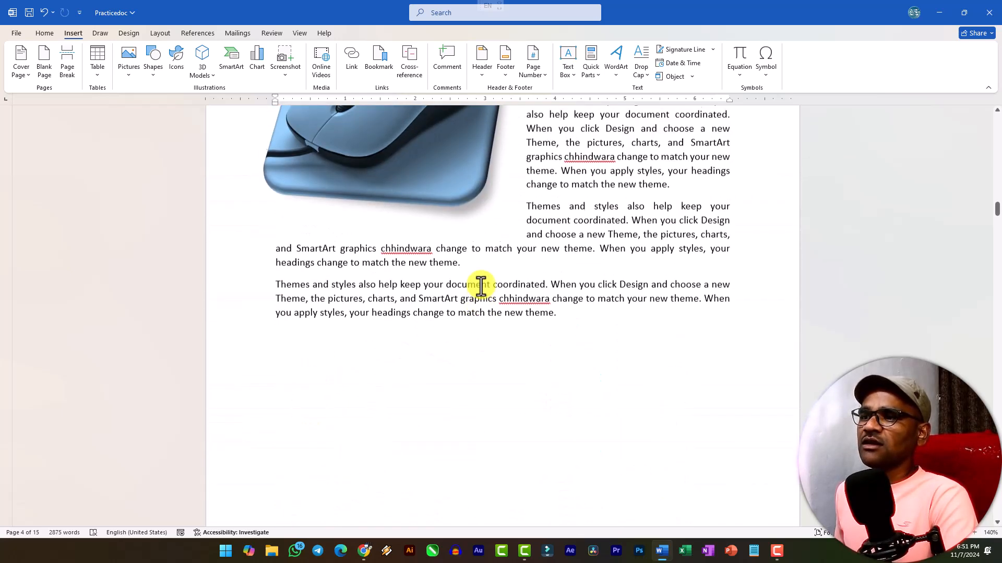
scroll(343, 253, "up", 3)
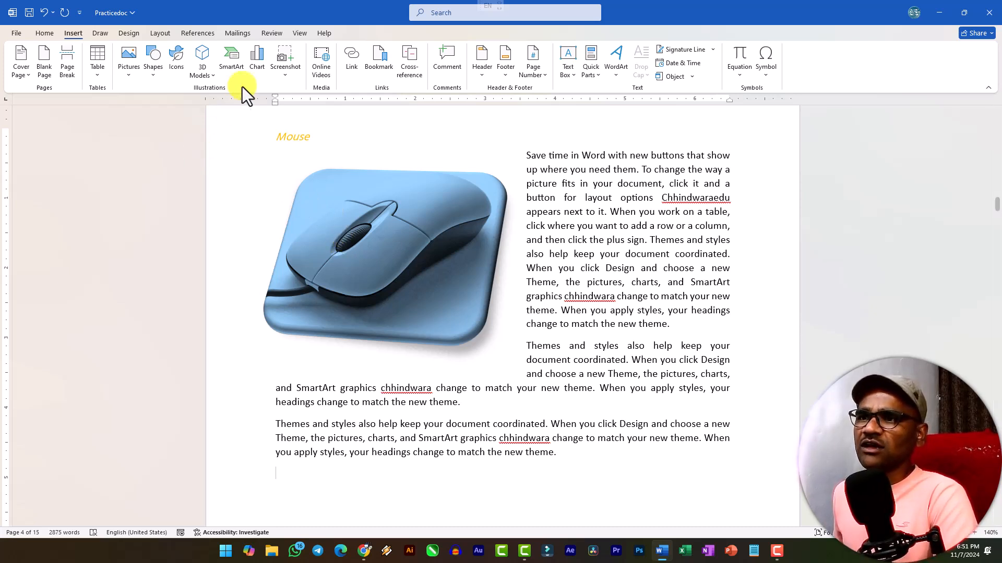
Step: Compare the column chart subtypes and insert a 3-D Clustered Column chart below the Mouse section's text
left_click(258, 64)
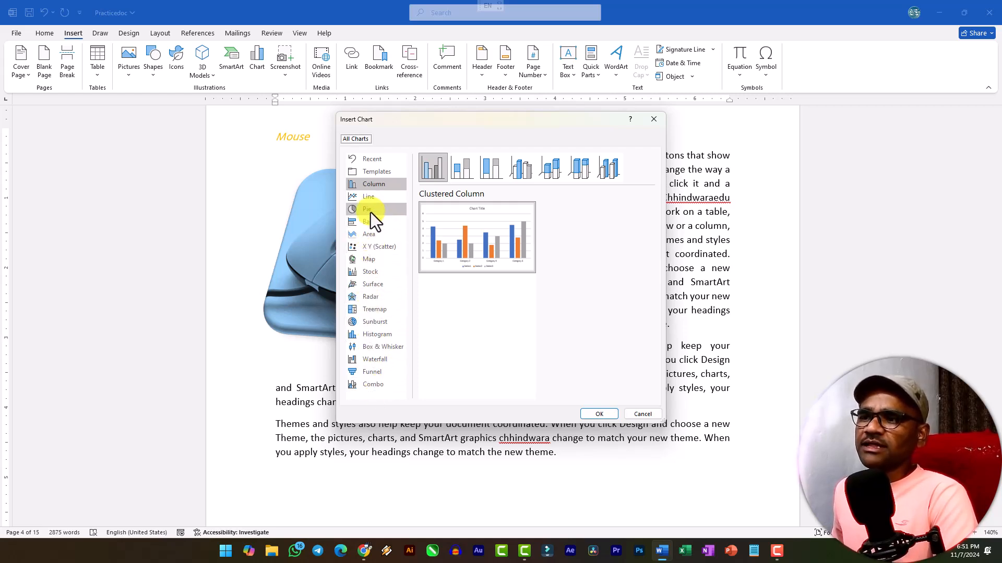
left_click(373, 185)
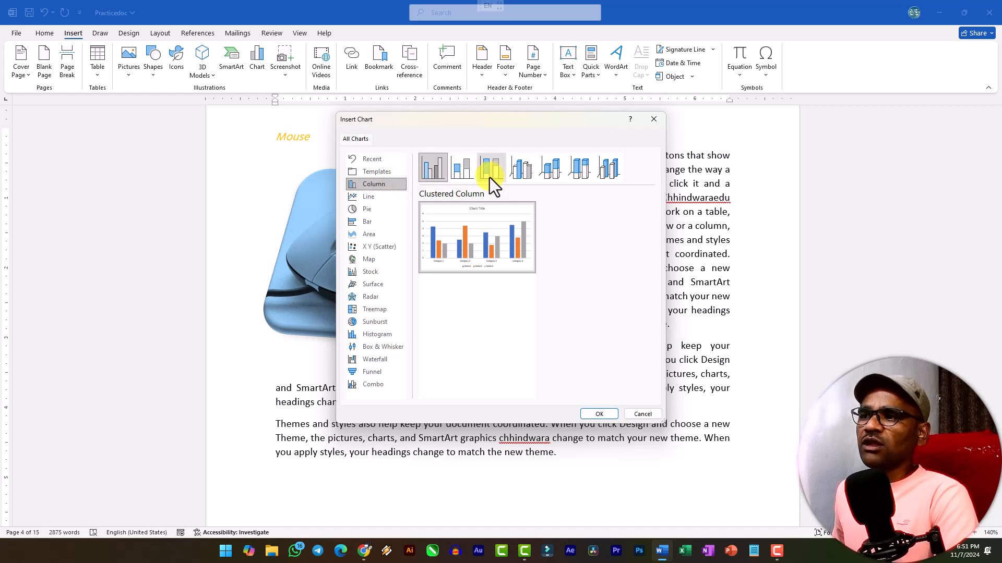
left_click(571, 170)
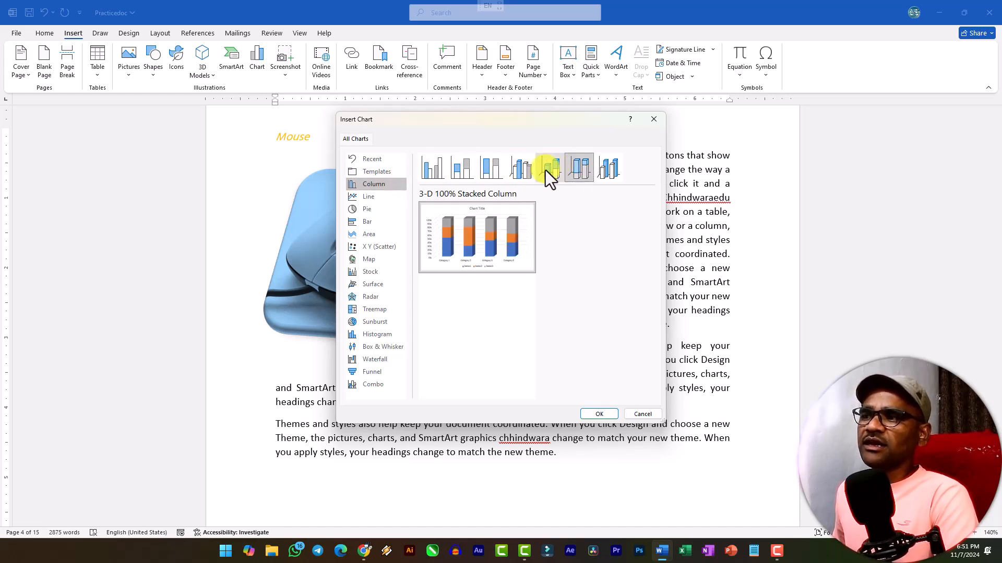
left_click(553, 170)
left_click(486, 167)
left_click(462, 167)
left_click(443, 168)
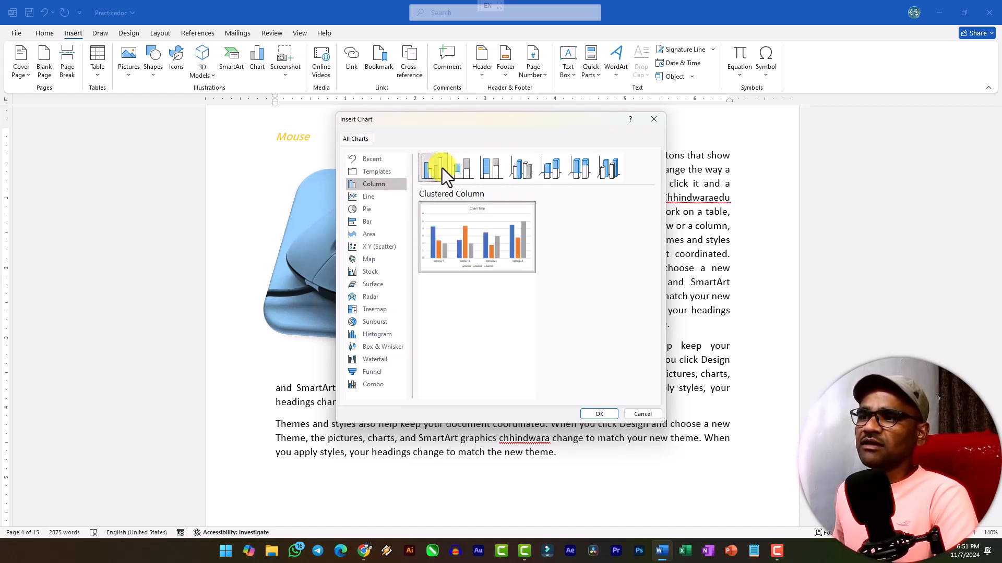
left_click(525, 175)
left_click(598, 414)
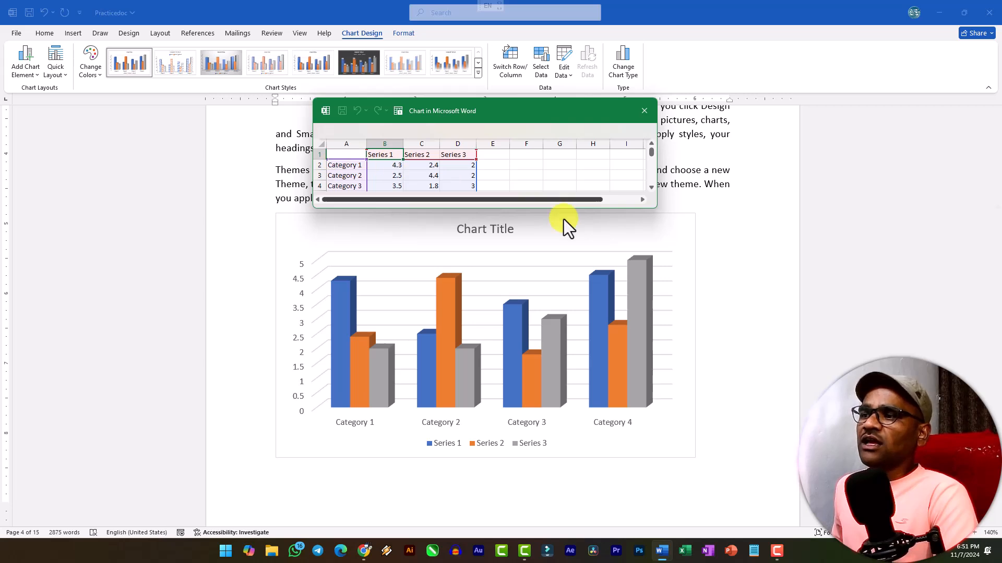
Step: Enlarge the chart's data sheet to show all four category rows, review its category and series labels, and close it
left_click_drag(595, 212, 575, 244)
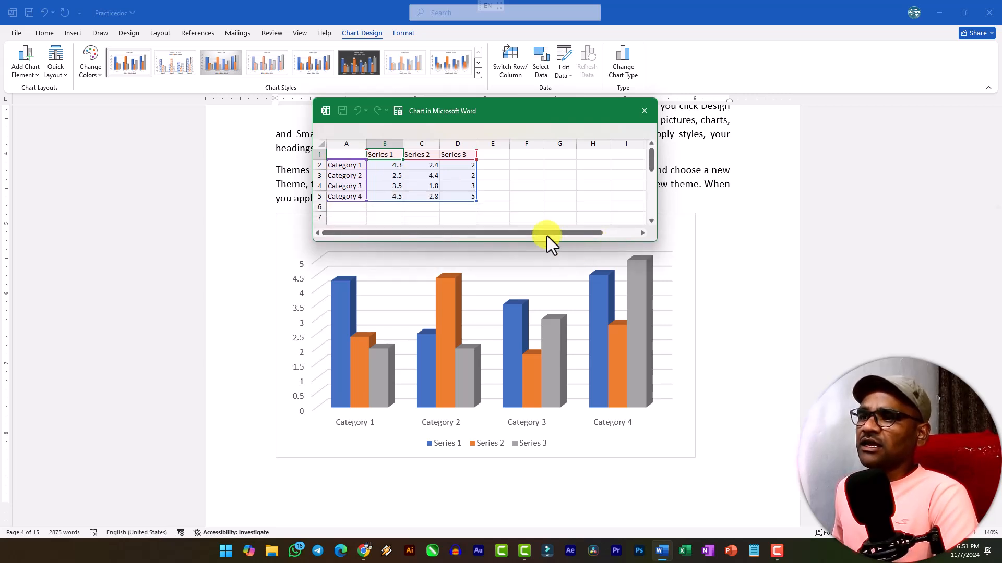
left_click_drag(339, 166, 336, 198)
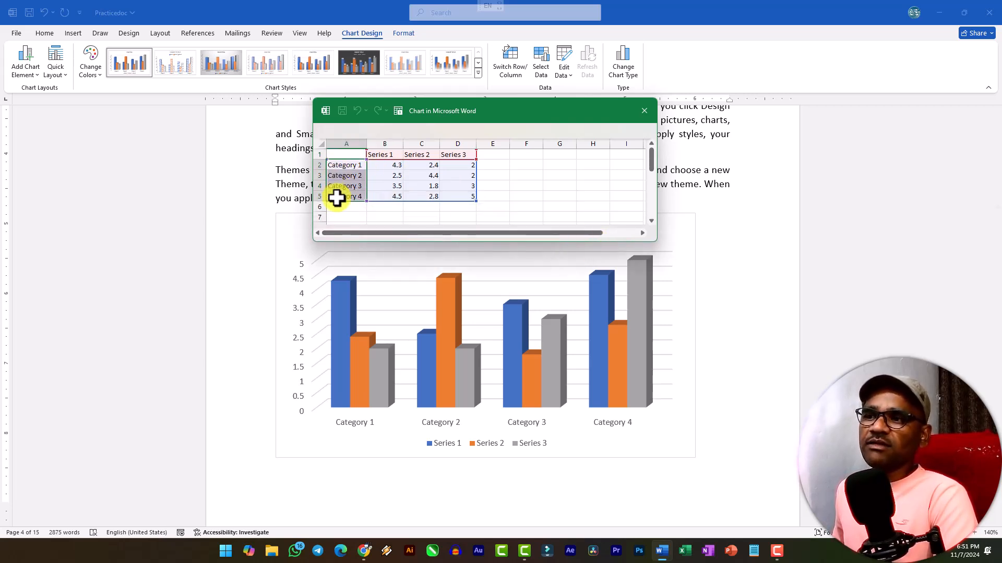
left_click_drag(384, 153, 448, 158)
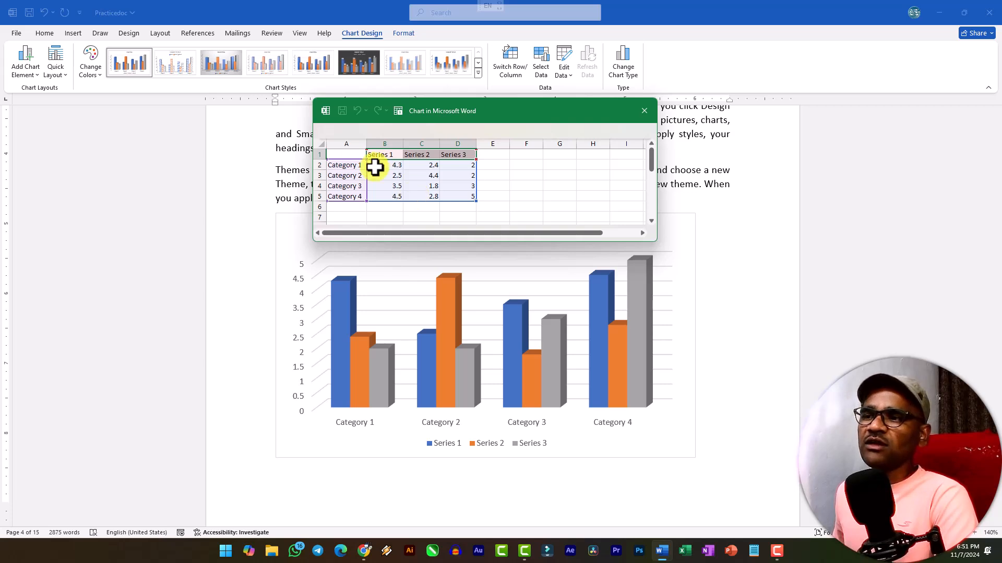
left_click(644, 112)
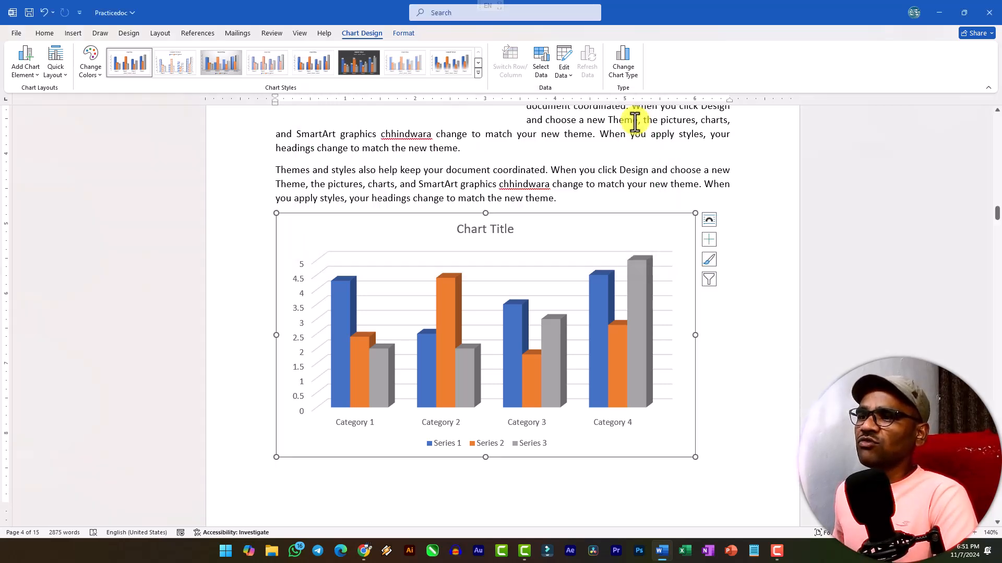
Step: Examine the chart's category axis labels and the columns above them, ending with the whole chart selected
left_click(767, 300)
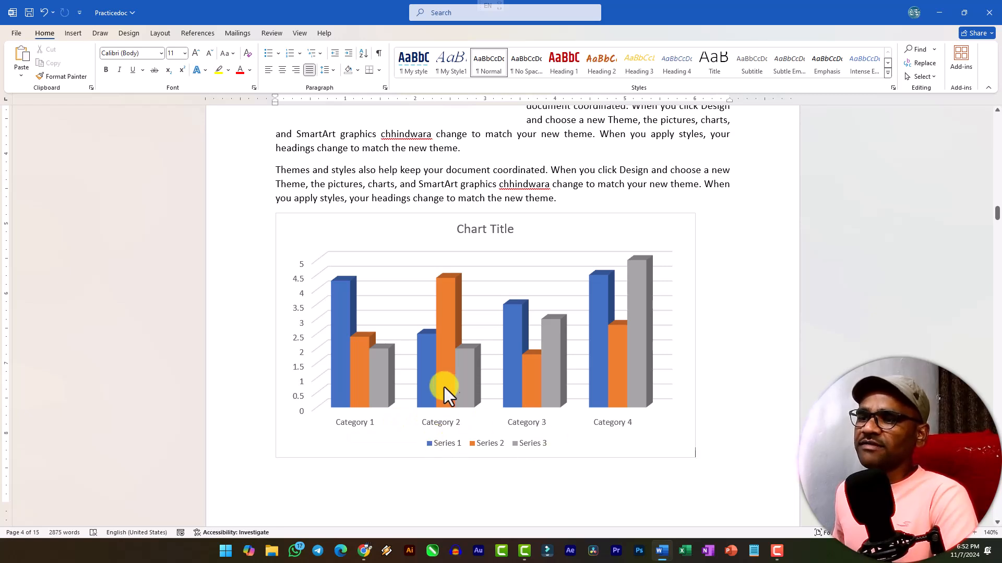
left_click(360, 424)
left_click(354, 421)
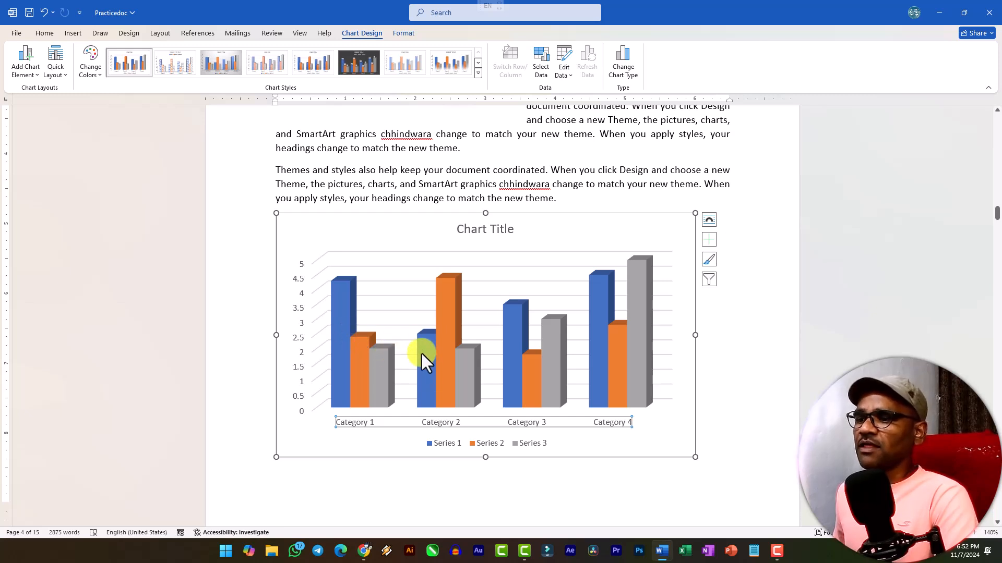
mouse_move(423, 337)
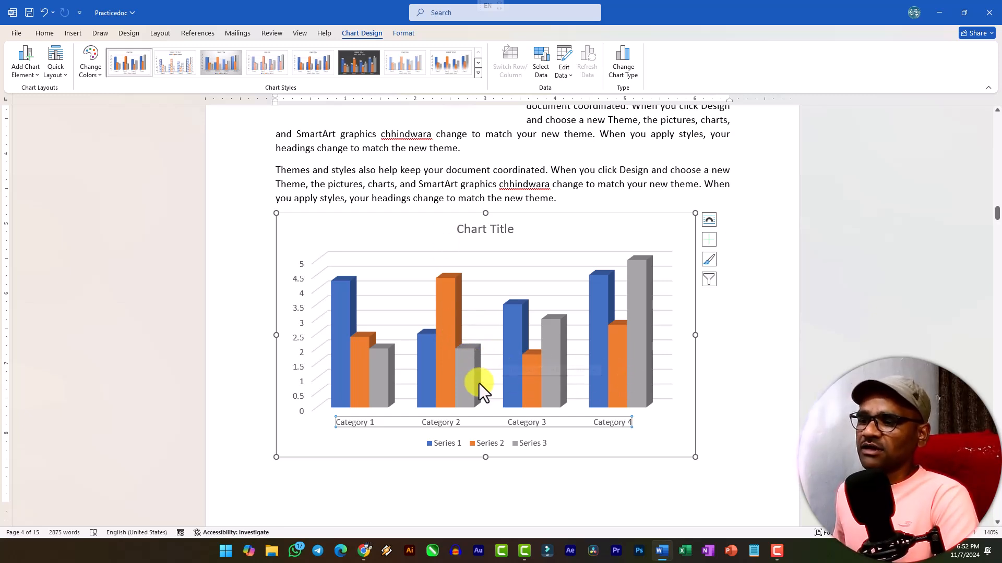
left_click(670, 428)
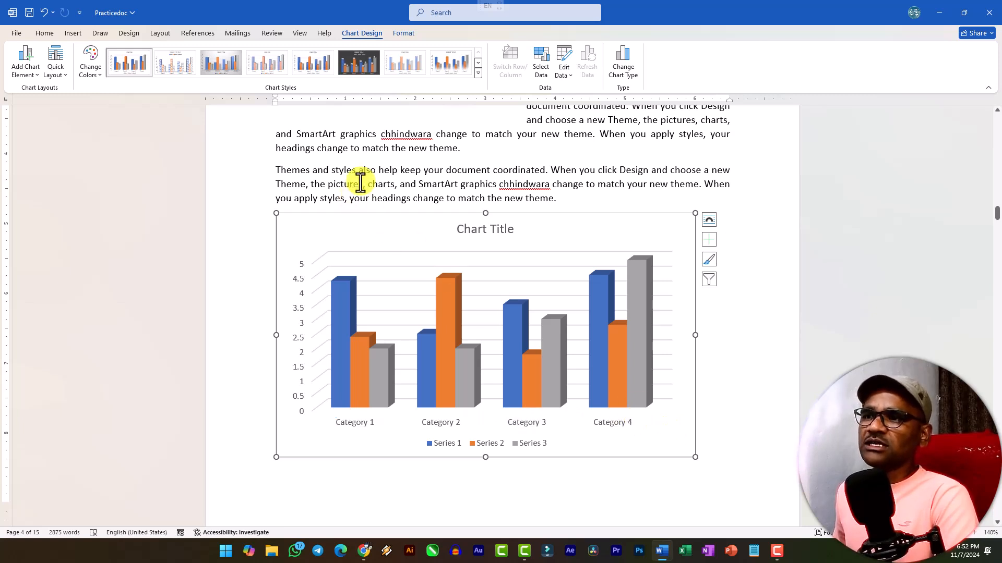